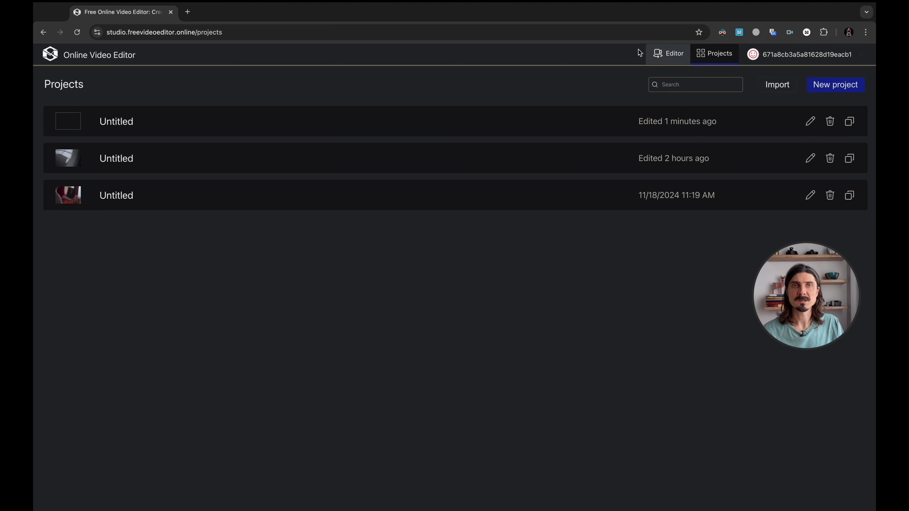
Open the most recently edited project and place PZHU1560.mov, PZHU1491.mov and Nepal-shots01411995.mov one after another on the first timeline track
left_click(515, 125)
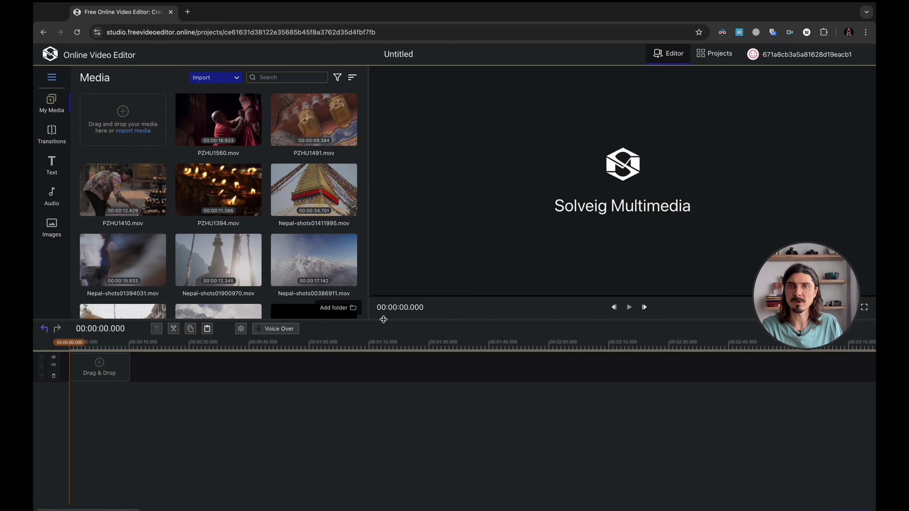
left_click_drag(384, 320, 386, 305)
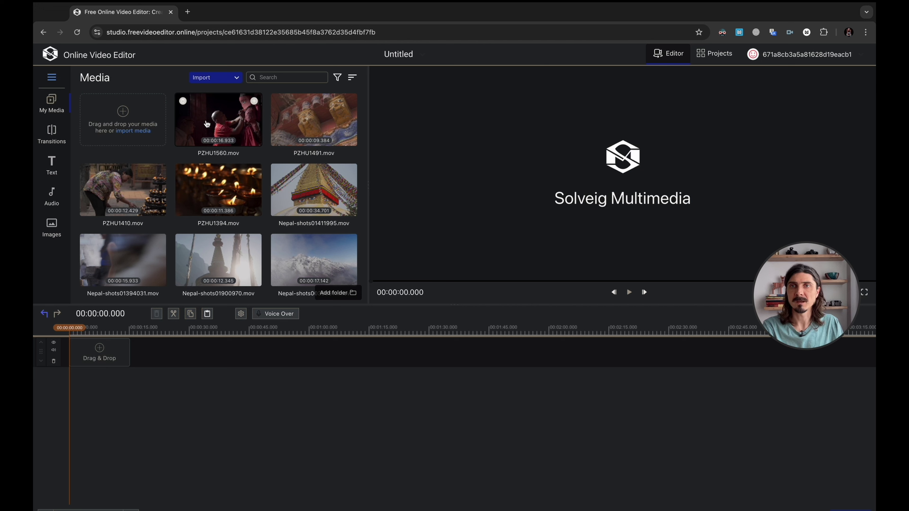
left_click_drag(205, 123, 190, 353)
left_click_drag(301, 125, 295, 353)
left_click_drag(301, 195, 390, 352)
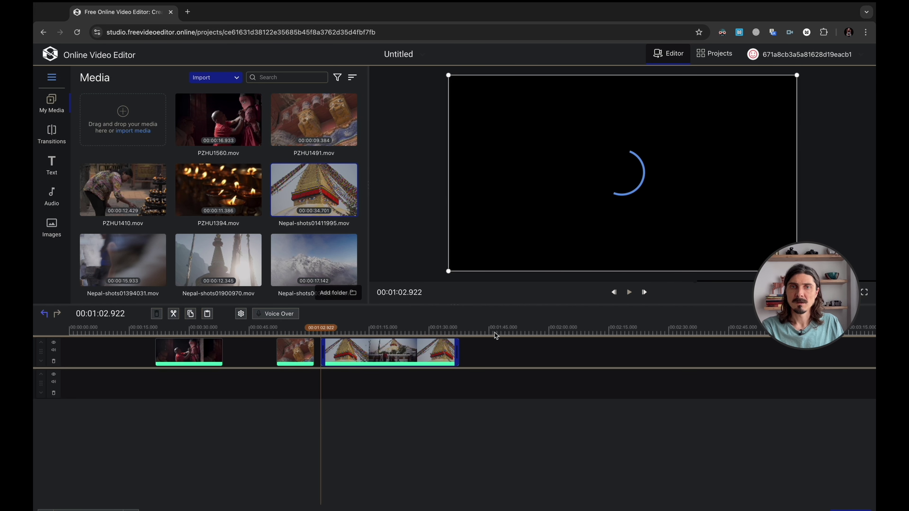
Add PZHU1394.mov, PZHU1410.mov, Nepal-shots01394031.mov and Nepal-shots00386911.mov to the timeline with the playhead at 00:01:44.296
left_click(486, 328)
mouse_move(257, 174)
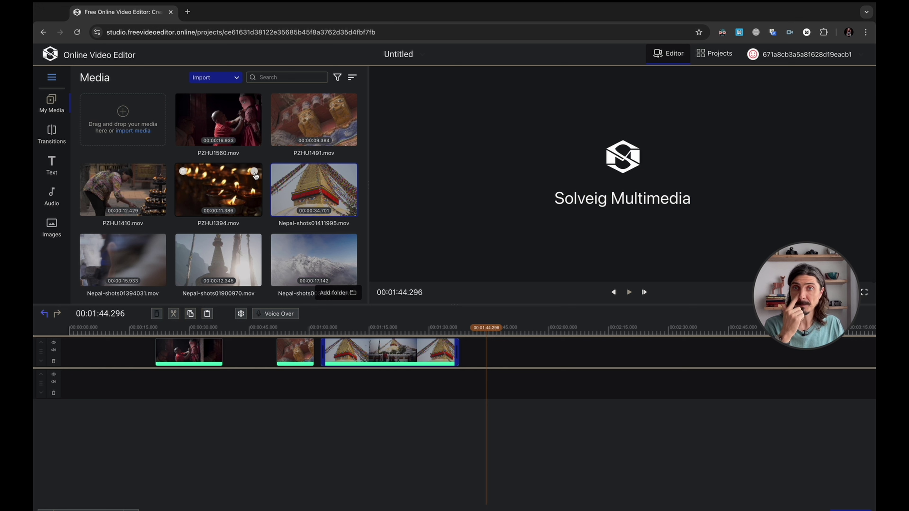
left_click(256, 175)
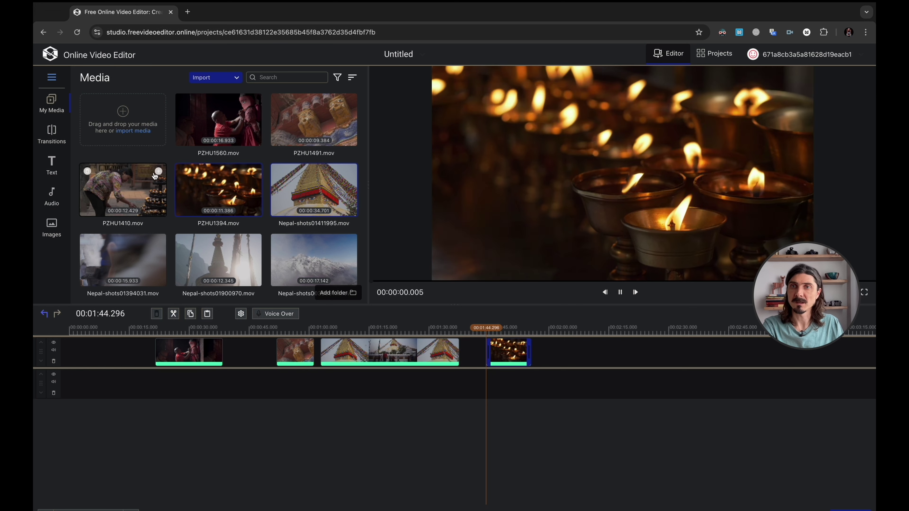
left_click(158, 173)
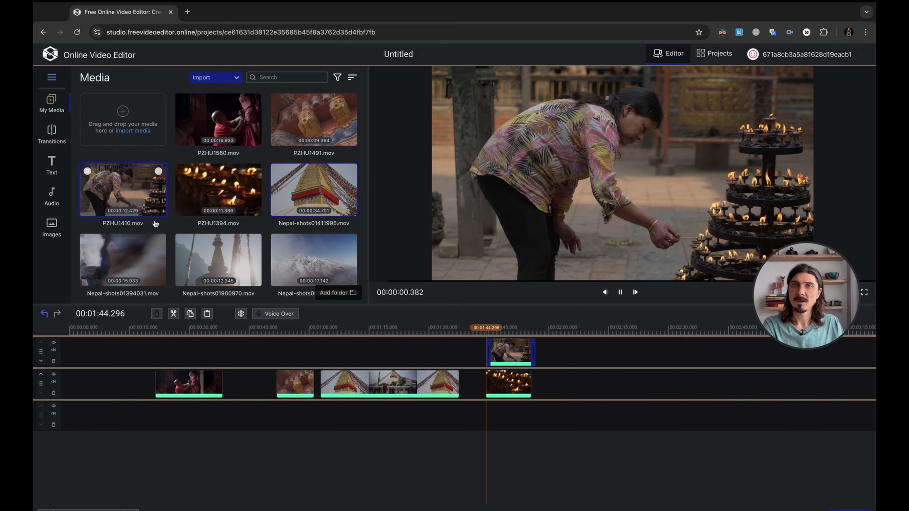
left_click(159, 243)
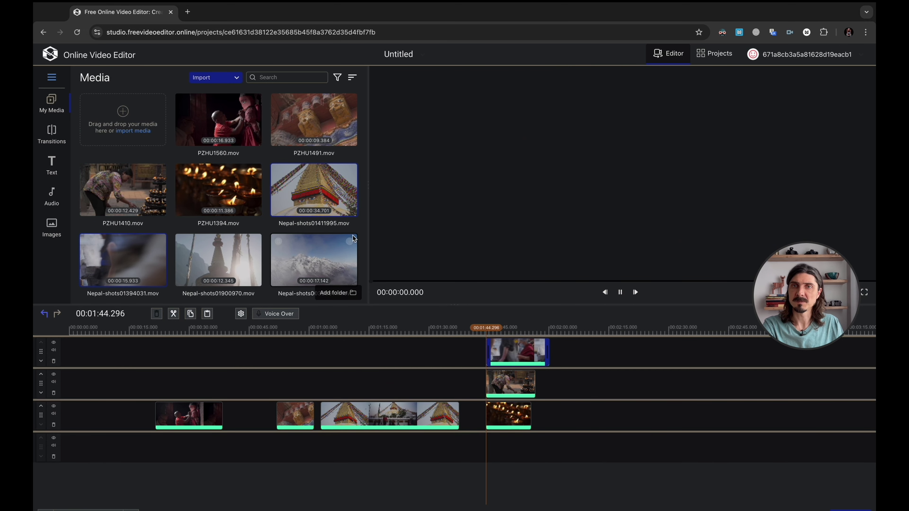
left_click(350, 243)
Add 20240315__ZHU9090.mov and 20240402__ZHU0867.mov from the media library to the timeline at the playhead
scroll(282, 263, "down", 3)
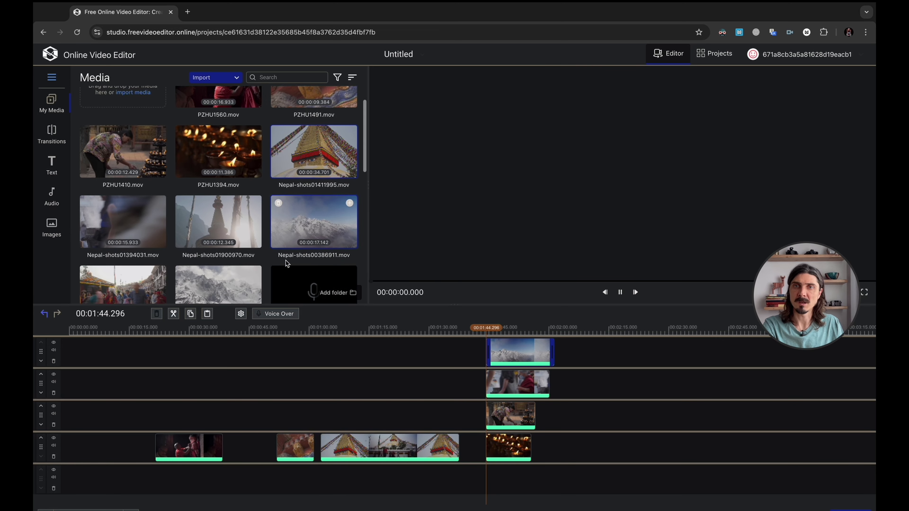
scroll(282, 263, "down", 2)
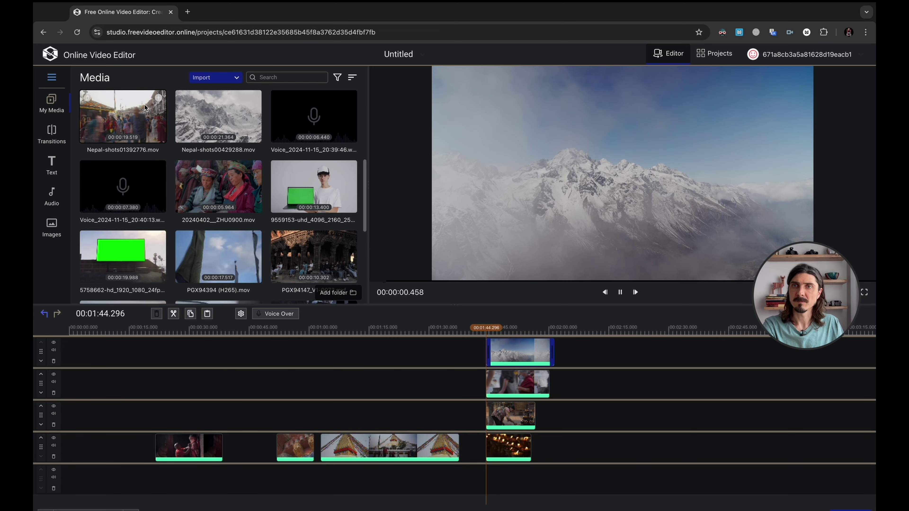
scroll(265, 211, "down", 5)
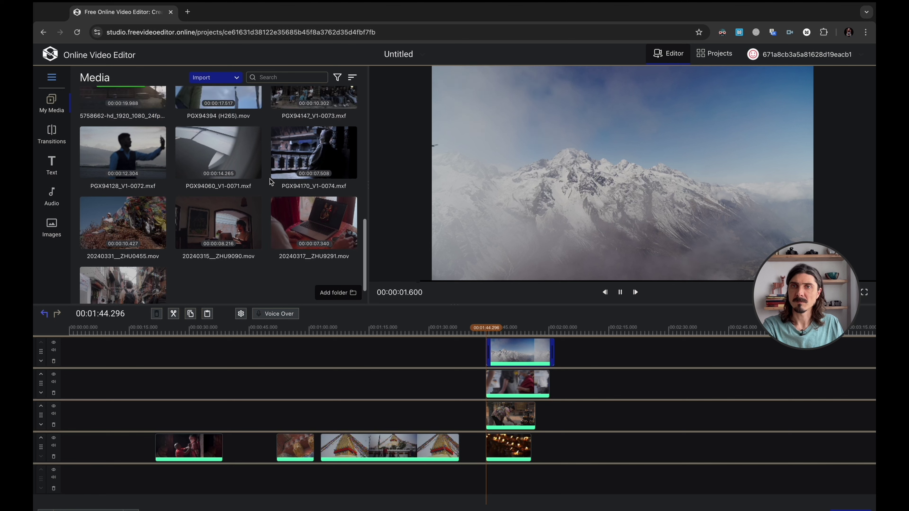
left_click(254, 204)
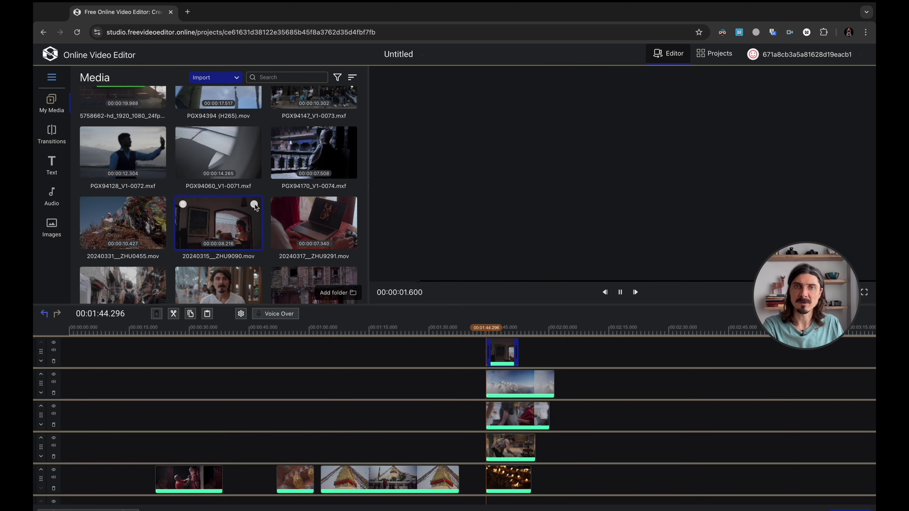
scroll(263, 255, "down", 3)
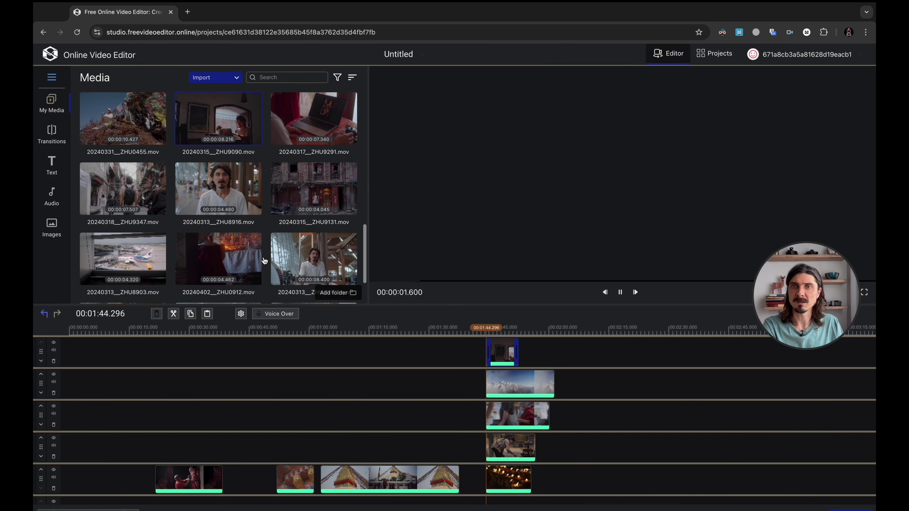
scroll(265, 254, "down", 1)
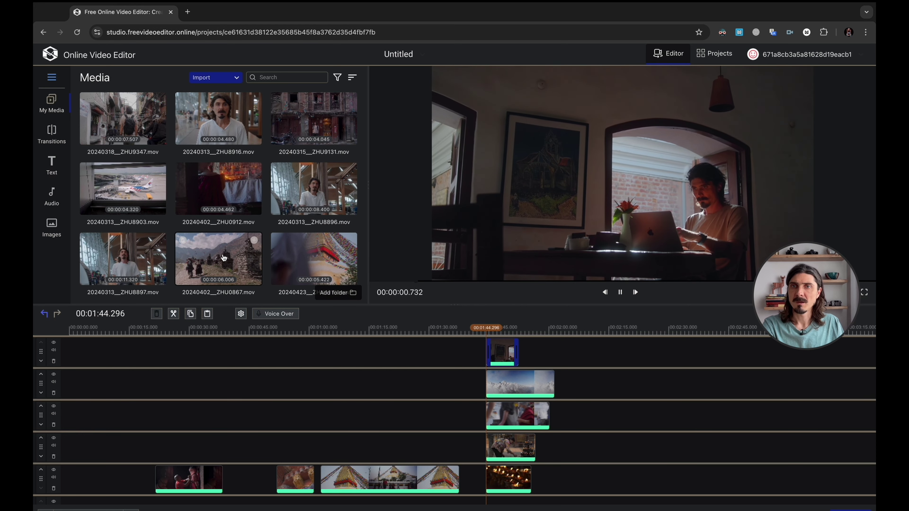
left_click(255, 240)
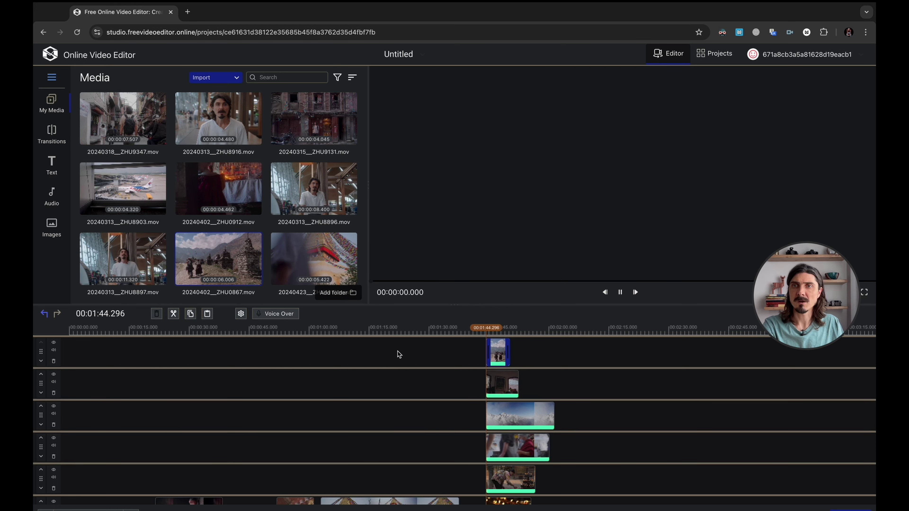
Move the window, mountain, crowd and PZHU1410 clips together to about 00:02:02, with PZHU1410 landing on the main track
scroll(427, 402, "down", 2)
scroll(428, 402, "down", 1)
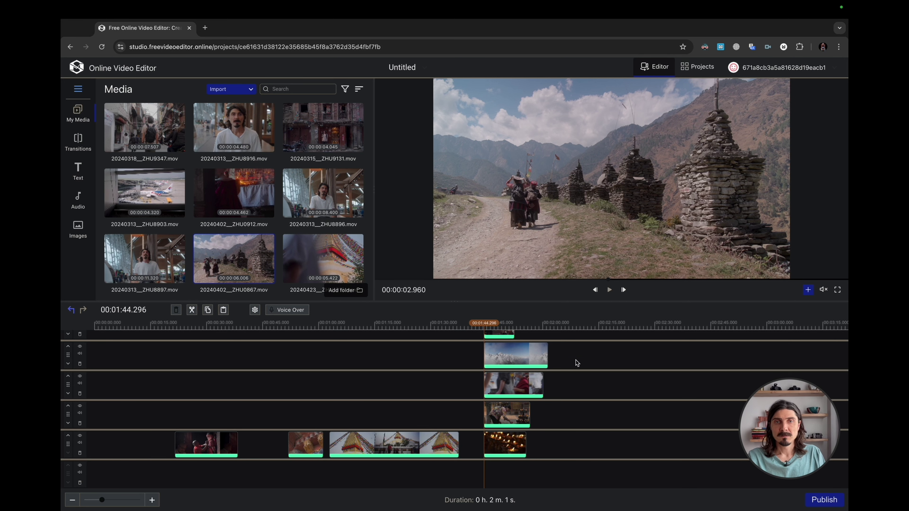
scroll(576, 360, "up", 1)
left_click(539, 401)
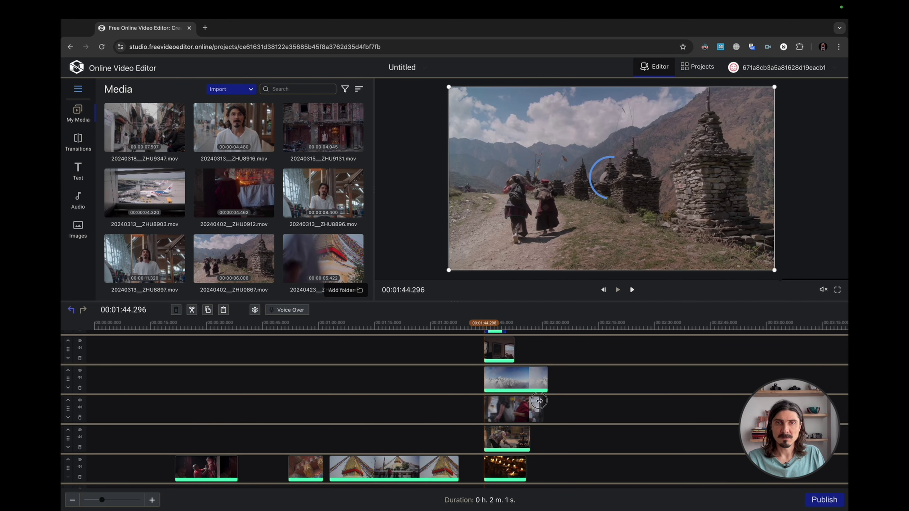
left_click_drag(576, 347, 478, 442)
scroll(505, 423, "up", 1)
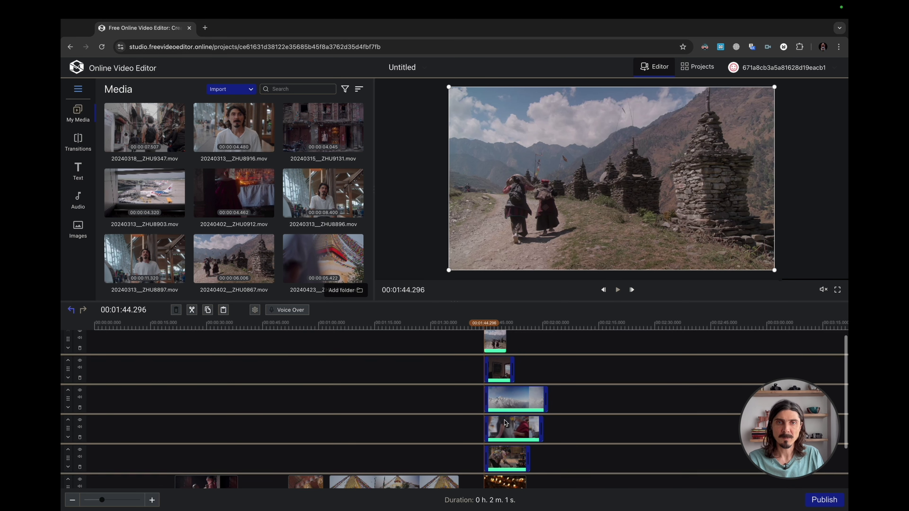
left_click_drag(513, 404, 573, 416)
Move the mountain trail clip down onto the snowy mountain clip's track and shift all timeline clips about 14 seconds earlier
scroll(548, 388, "up", 1)
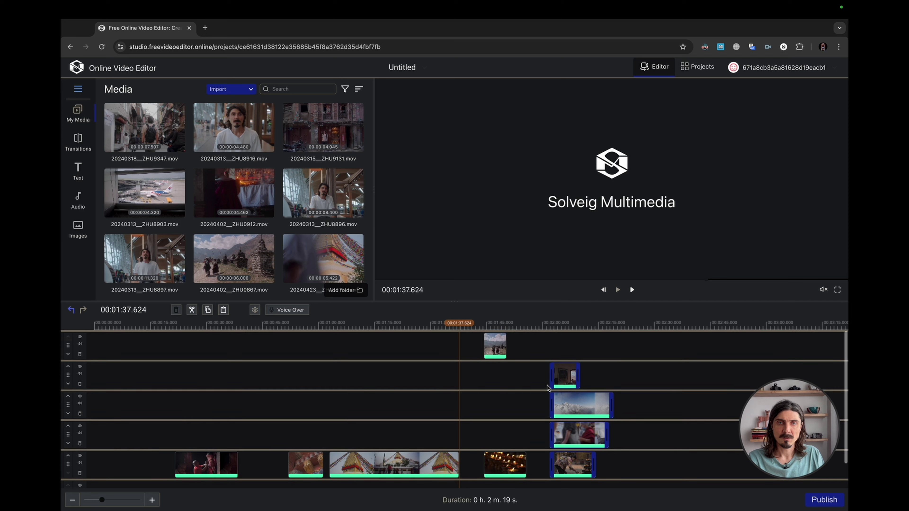
left_click_drag(497, 346, 481, 413)
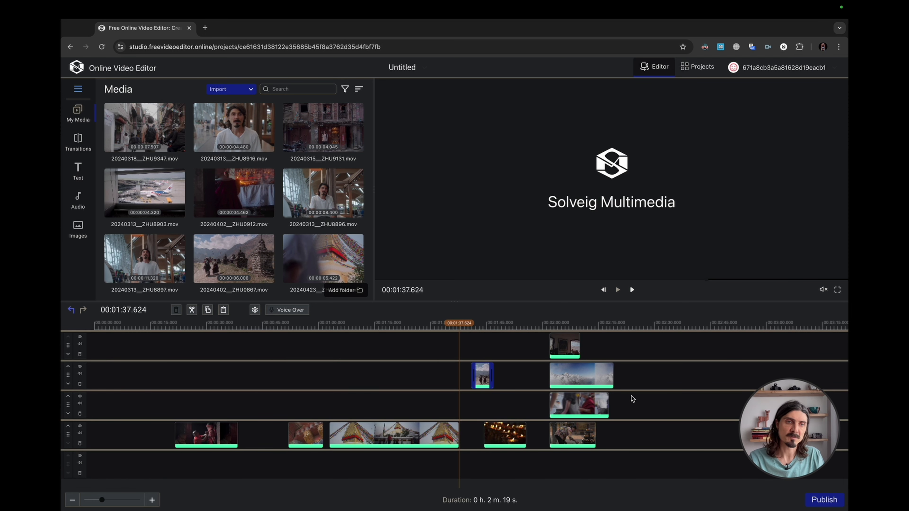
left_click_drag(634, 348, 195, 450)
left_click_drag(371, 430, 331, 435)
left_click(352, 401)
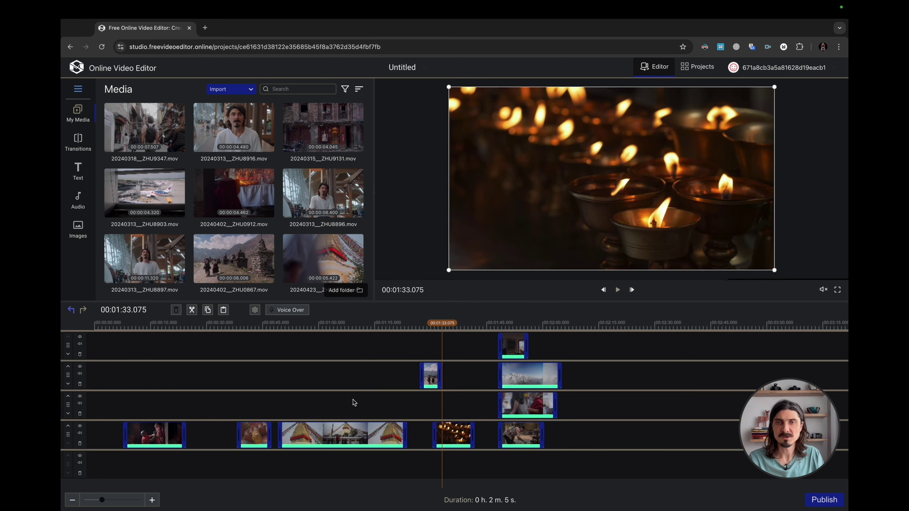
Move the snowy mountain and crowd clips to about 00:02:03, the crowd clip on the main track, and place the window clip before the trail clip
left_click_drag(593, 375, 483, 416)
left_click_drag(514, 377, 570, 406)
left_click_drag(513, 345, 458, 356)
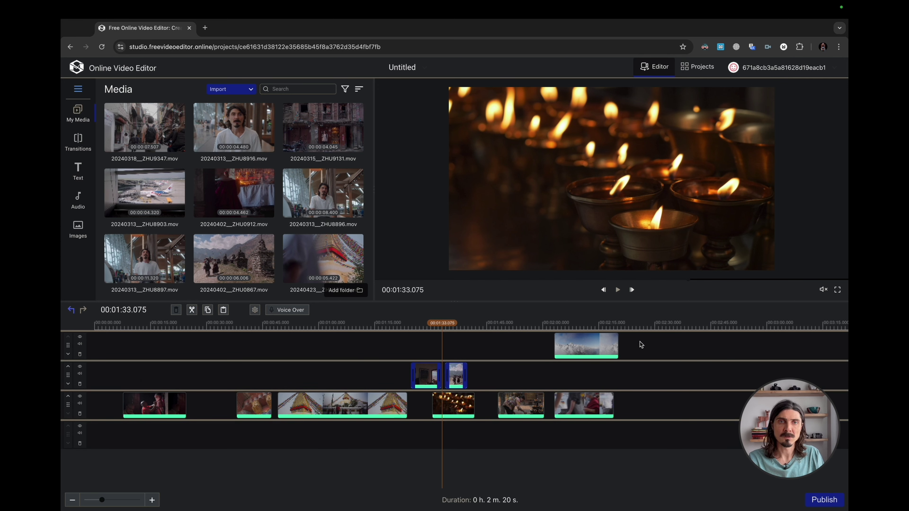
Delete the snowy mountain, window and trail clips from the tracks above the main track
left_click_drag(648, 335, 376, 385)
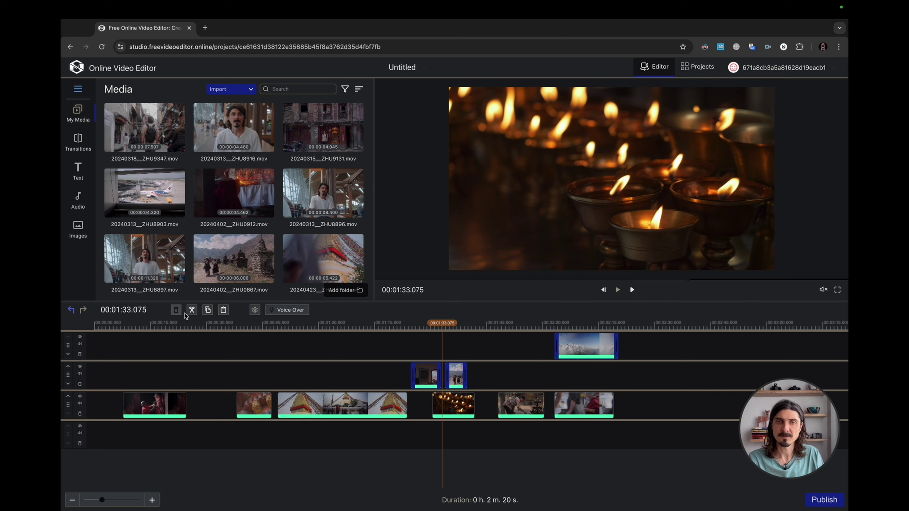
left_click(176, 310)
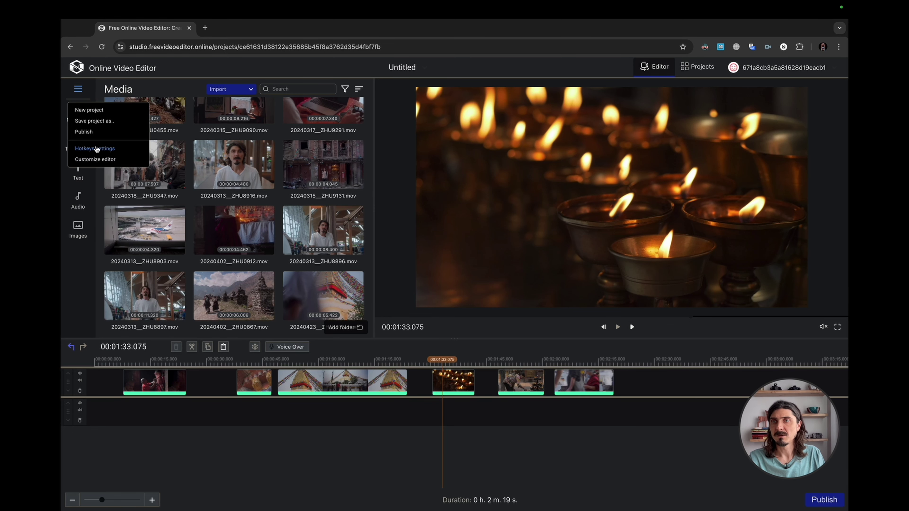
Open the hotkeys settings, enlarge the panel and review the commands with their assigned shortcuts
left_click(97, 147)
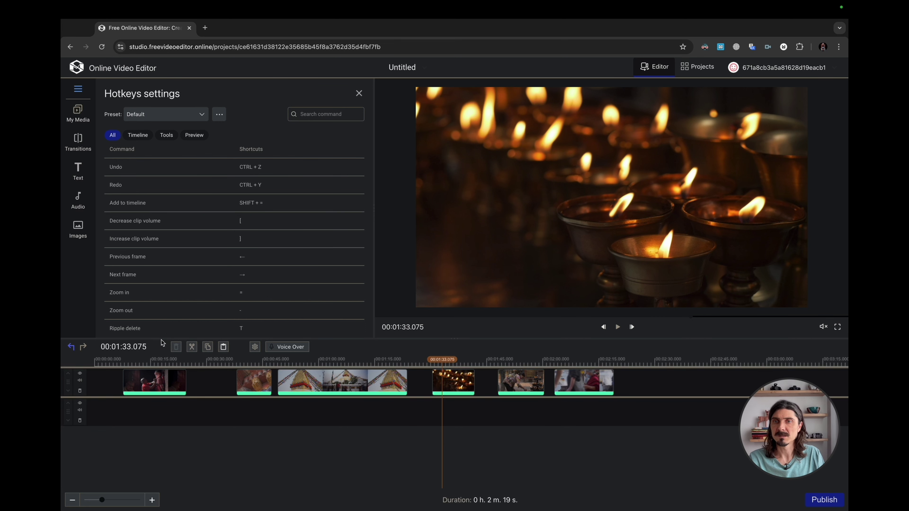
left_click_drag(162, 340, 162, 384)
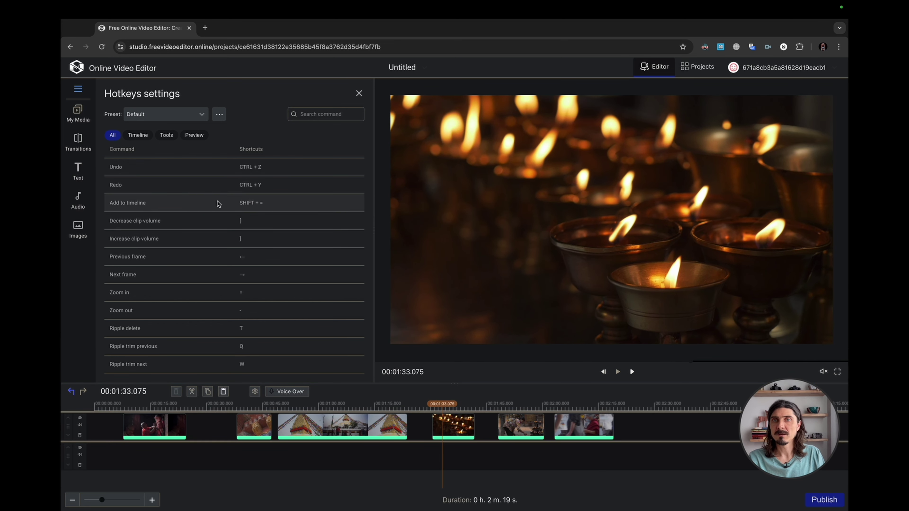
scroll(239, 288, "down", 1)
scroll(226, 287, "down", 5)
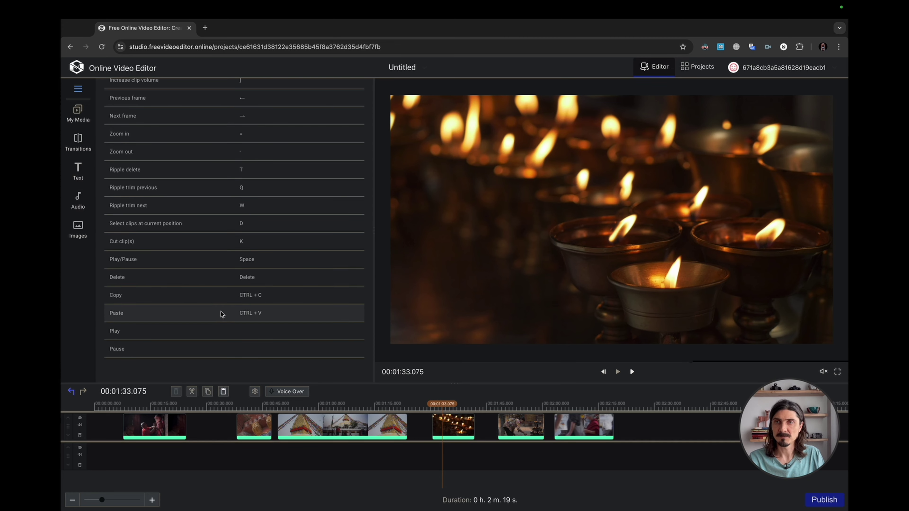
scroll(200, 290, "up", 5)
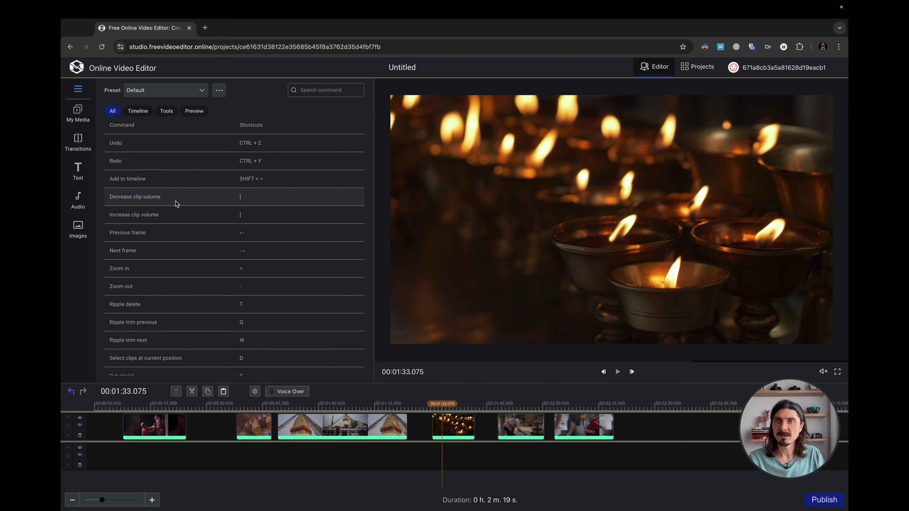
scroll(176, 203, "up", 1)
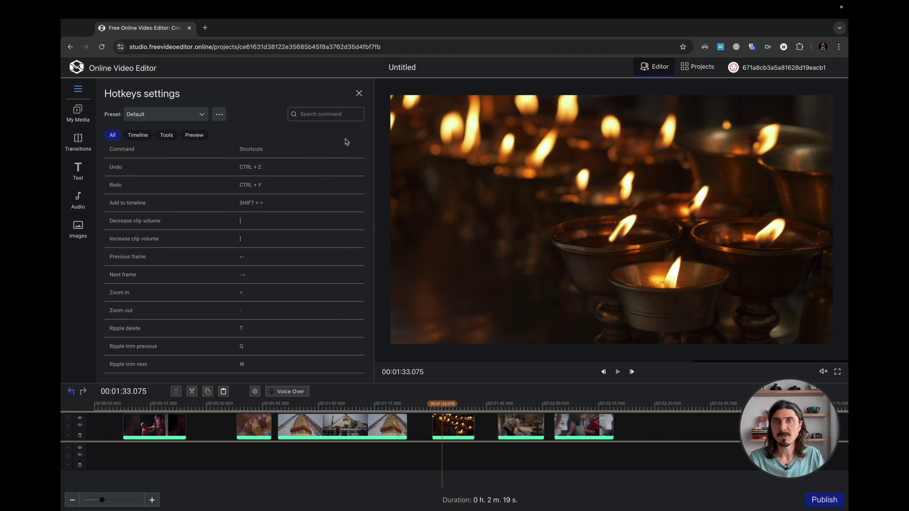
Change the Cut clip(s) shortcut to L and set it back to K
scroll(310, 175, "down", 5)
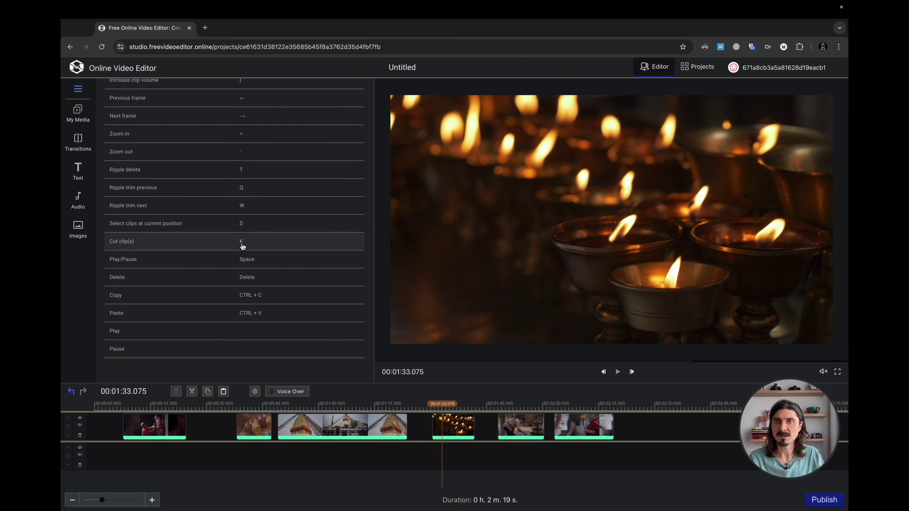
left_click(242, 244)
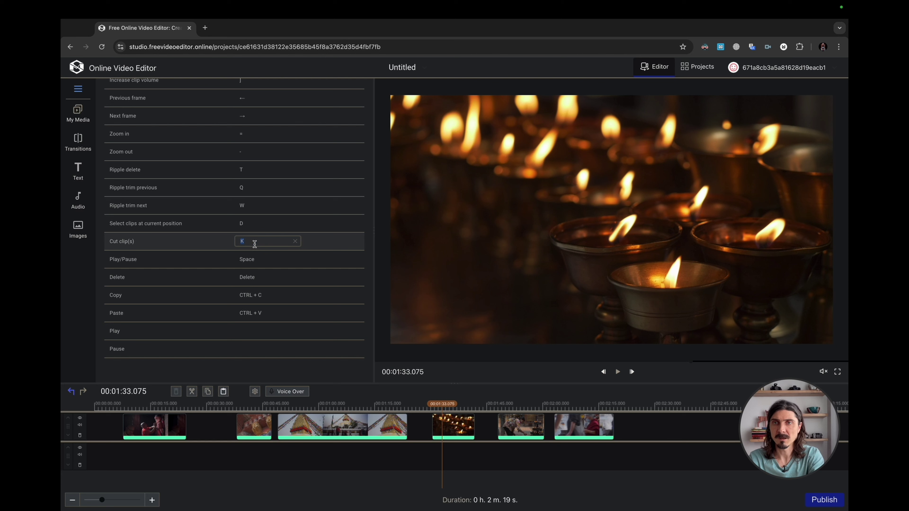
key("l")
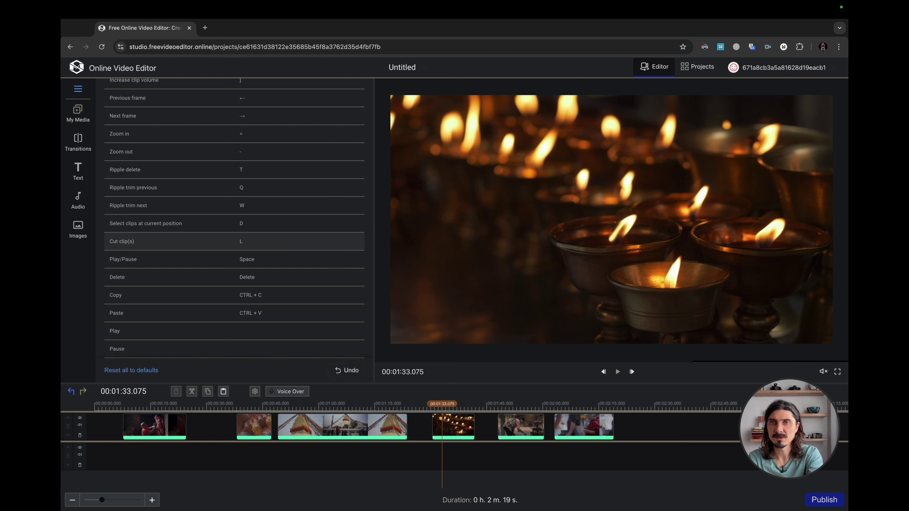
left_click(241, 245)
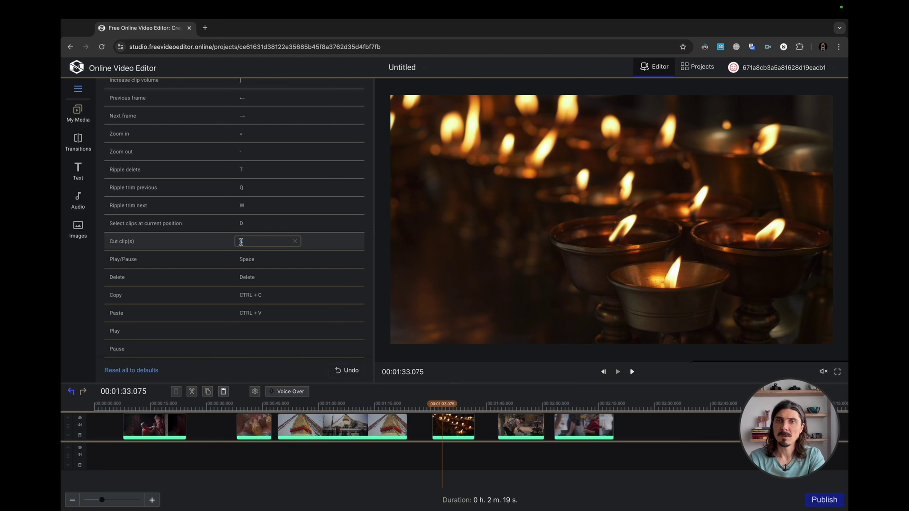
key("k")
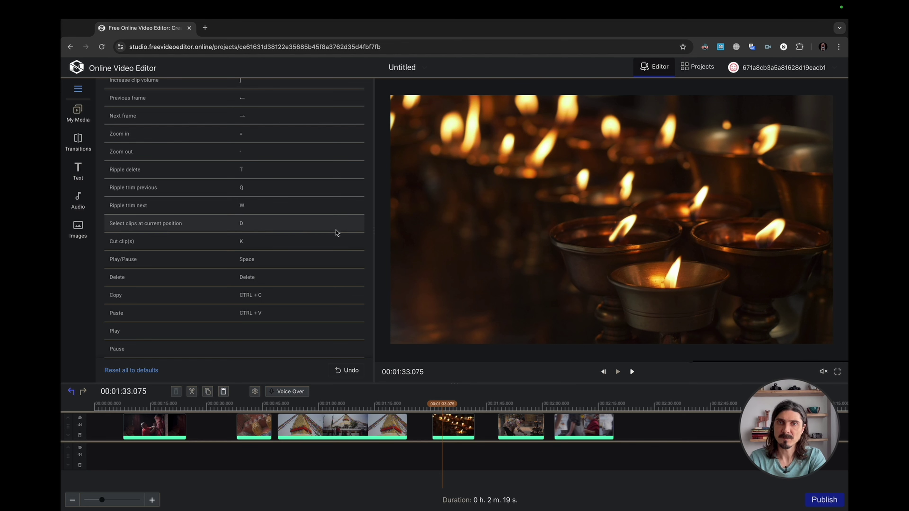
Add a new custom hotkeys preset, and review the list of presets and the preset's commands
scroll(247, 181, "up", 5)
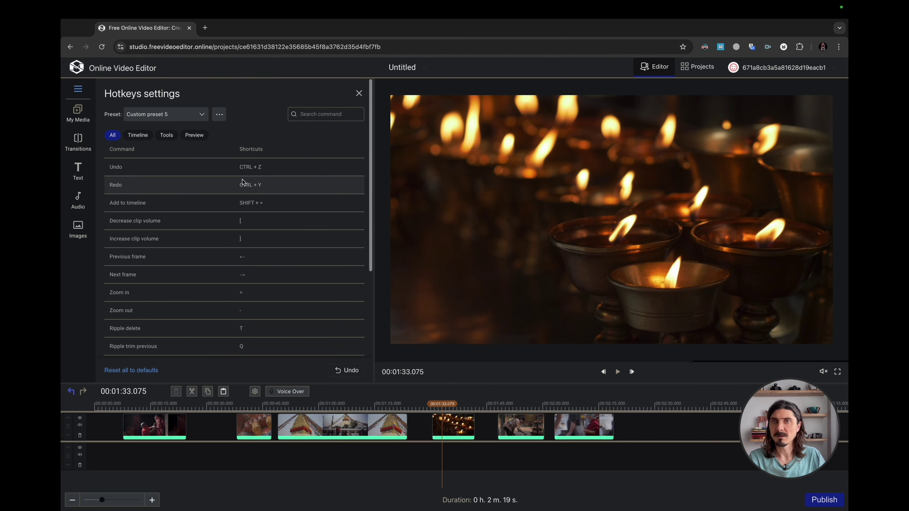
left_click(220, 115)
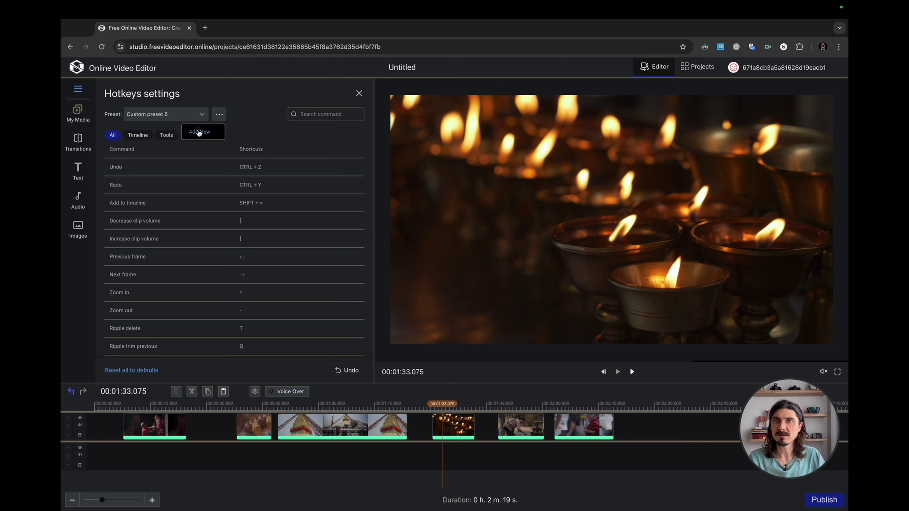
left_click(200, 133)
left_click(202, 116)
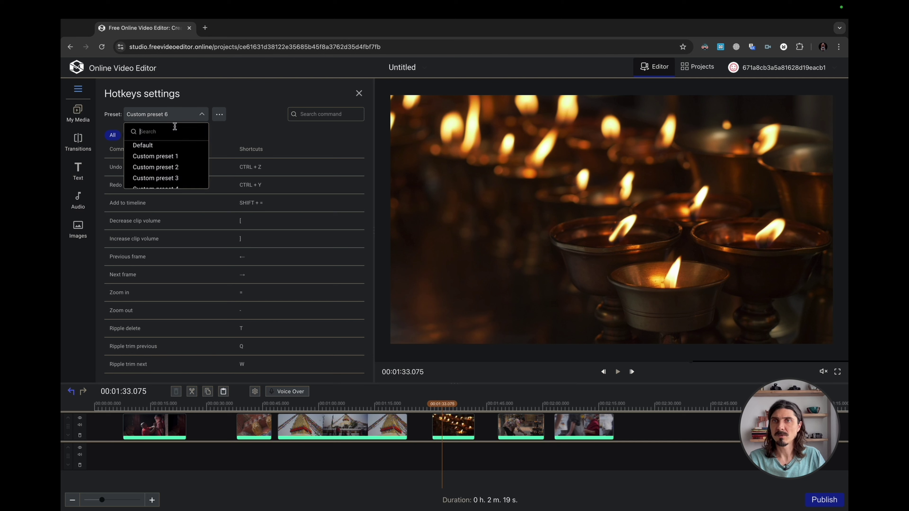
scroll(170, 172, "down", 1)
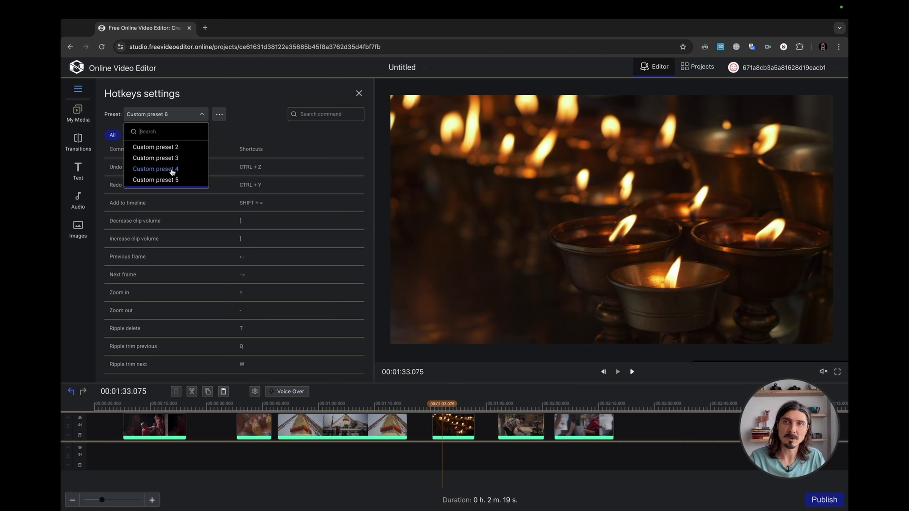
scroll(173, 171, "up", 1)
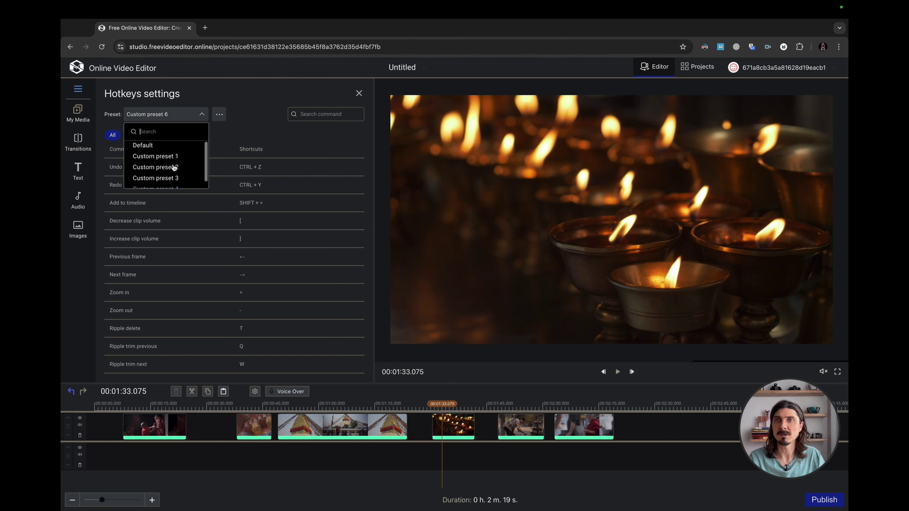
left_click(226, 134)
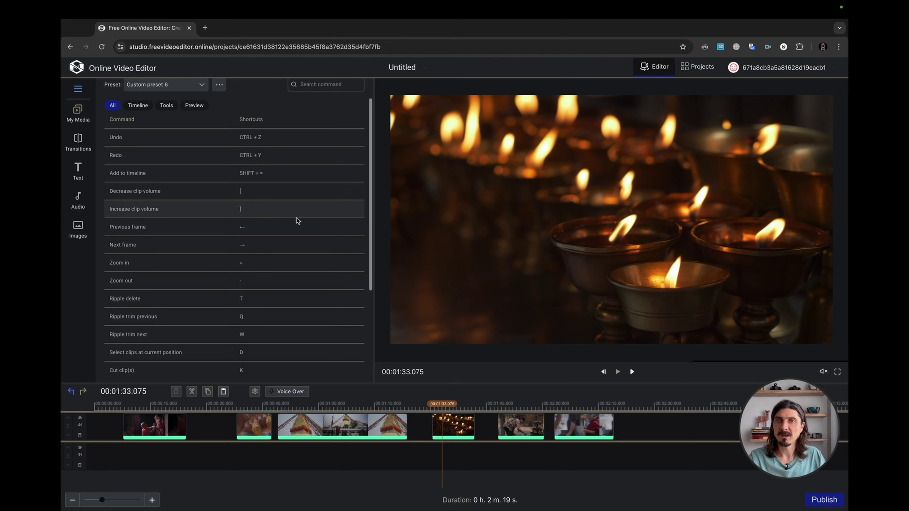
scroll(297, 220, "down", 5)
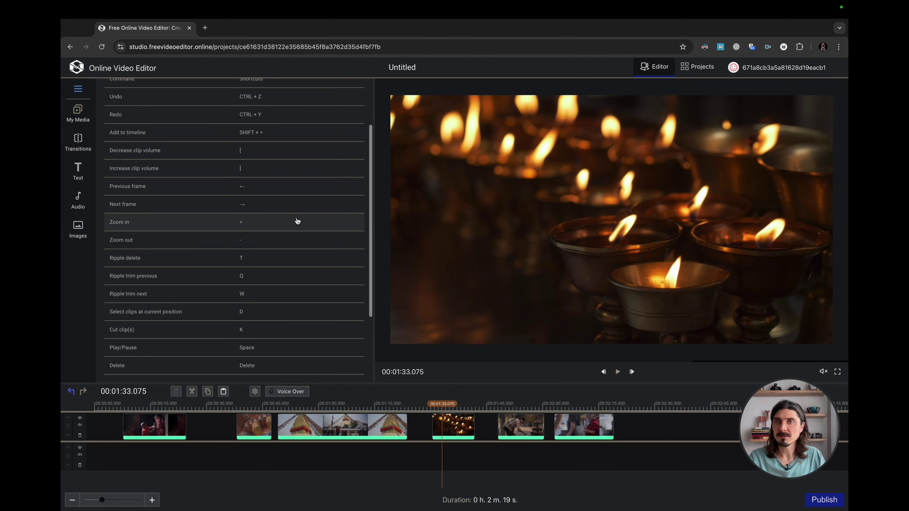
scroll(295, 219, "down", 3)
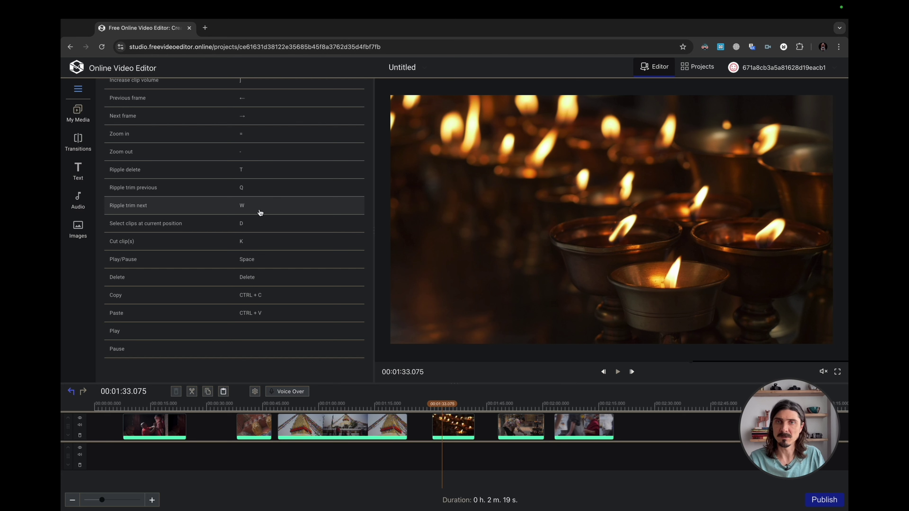
Split the stupa clip Nepal-shots01411995.mov at 00:01:09.609 and delete the part after the cut
left_click(466, 407)
left_click_drag(455, 406, 379, 405)
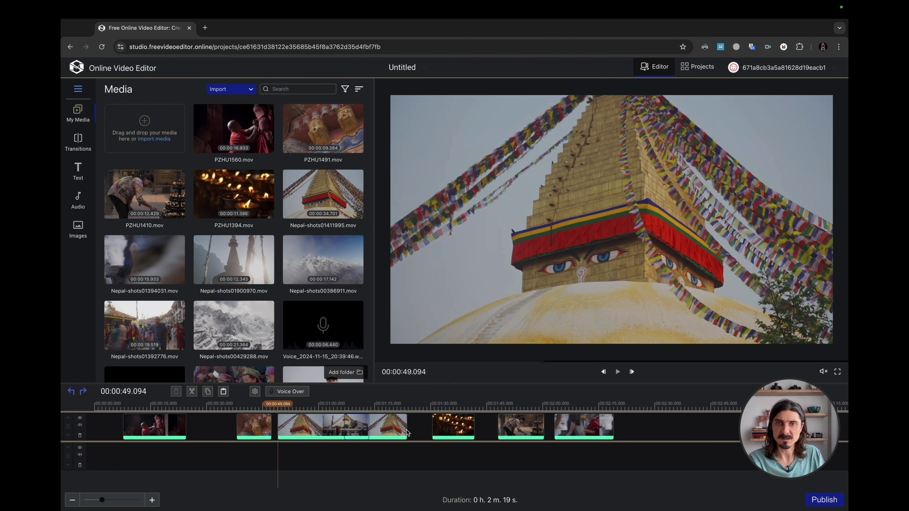
left_click(355, 419)
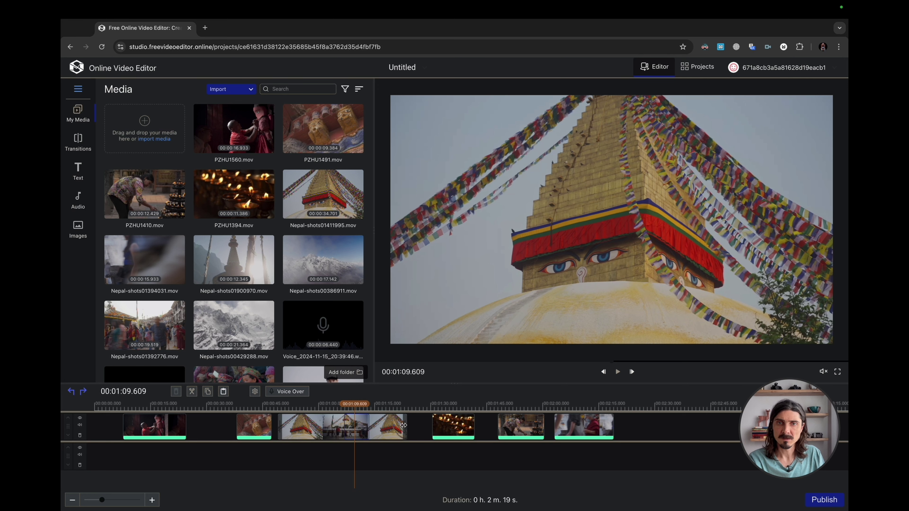
left_click(368, 420)
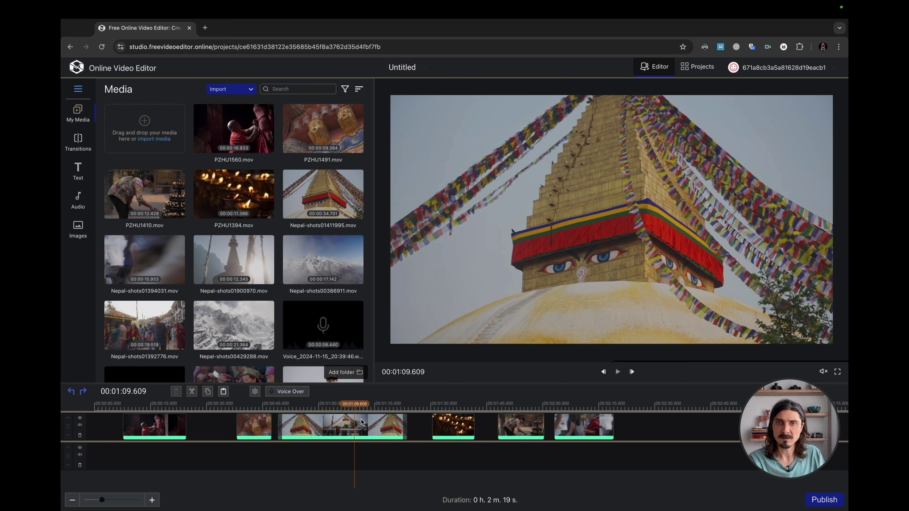
left_click(361, 422)
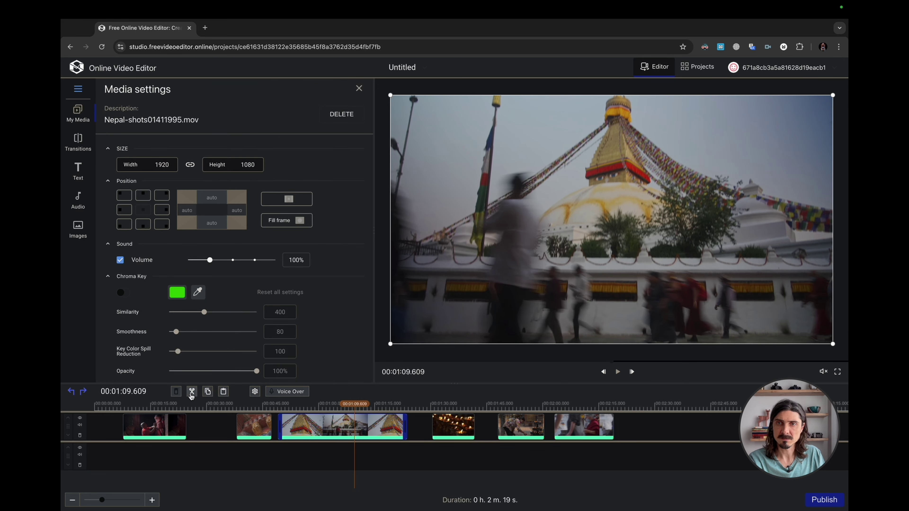
left_click(192, 392)
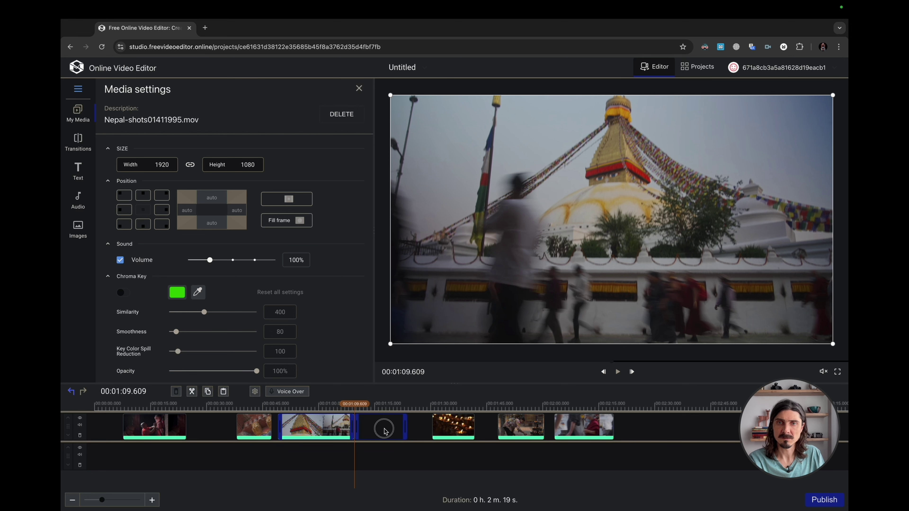
left_click(176, 392)
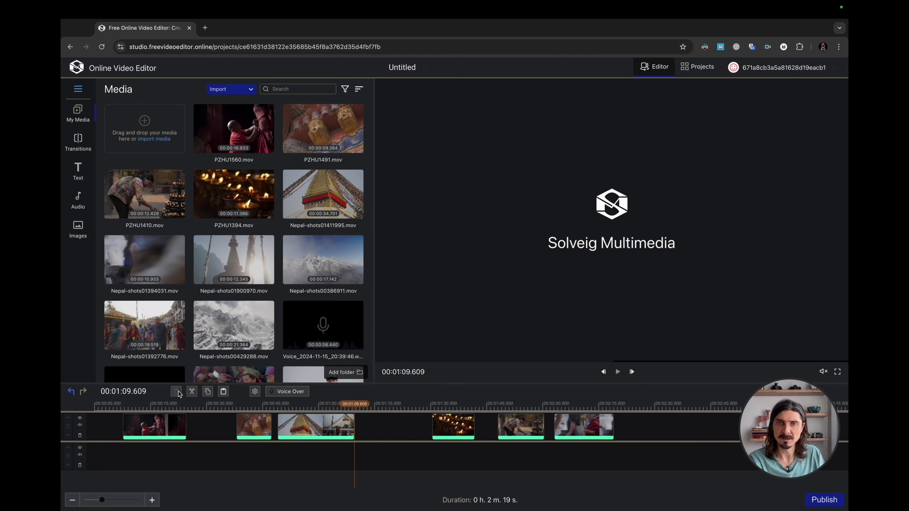
Select the last three clips, ripple trim the stupa clip's beginning up to 00:01:03.046, and undo back to the unsplit clip
left_click_drag(648, 431, 428, 454)
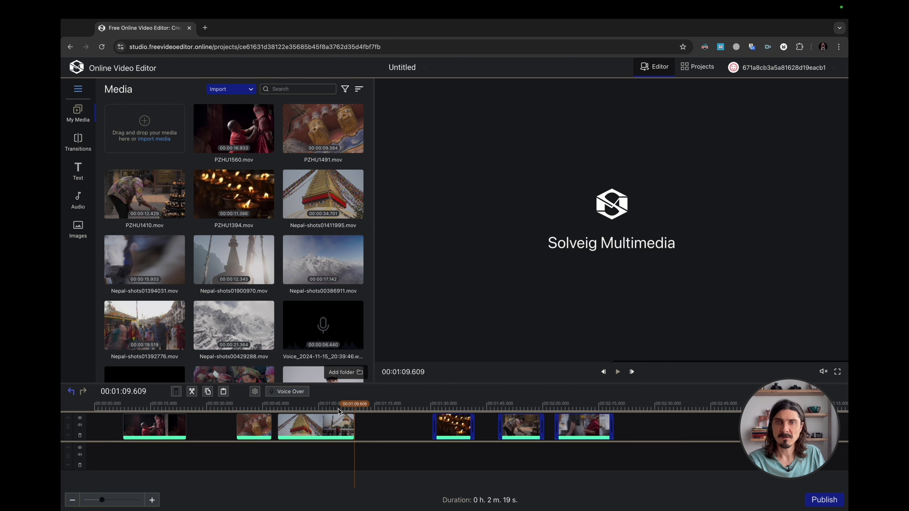
left_click(330, 407)
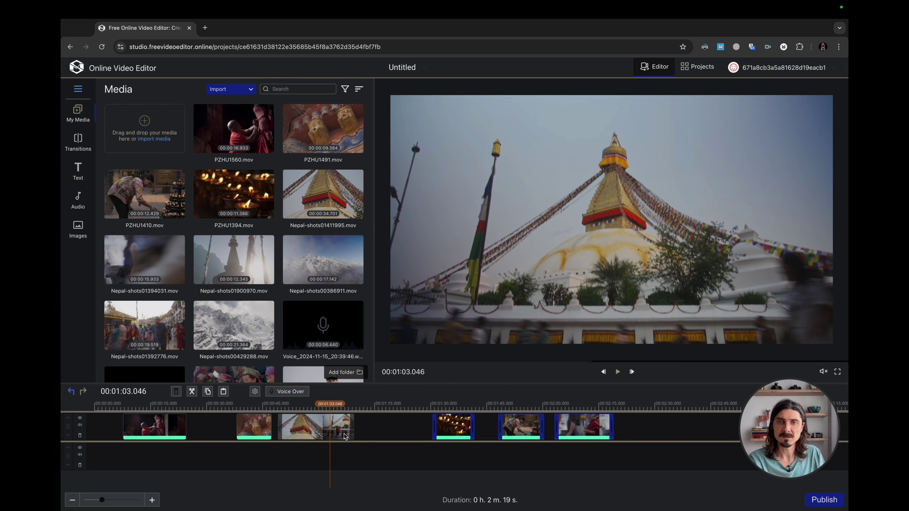
left_click(344, 436)
key("Delete")
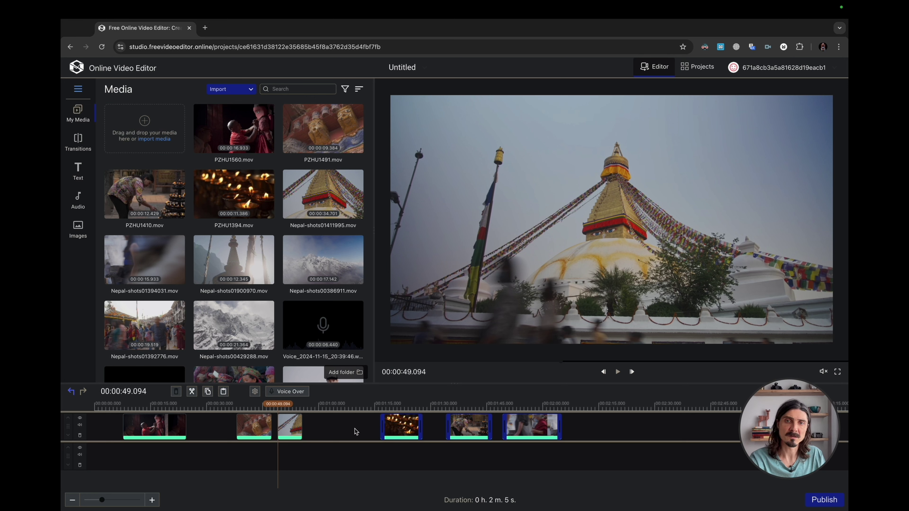
left_click(292, 424)
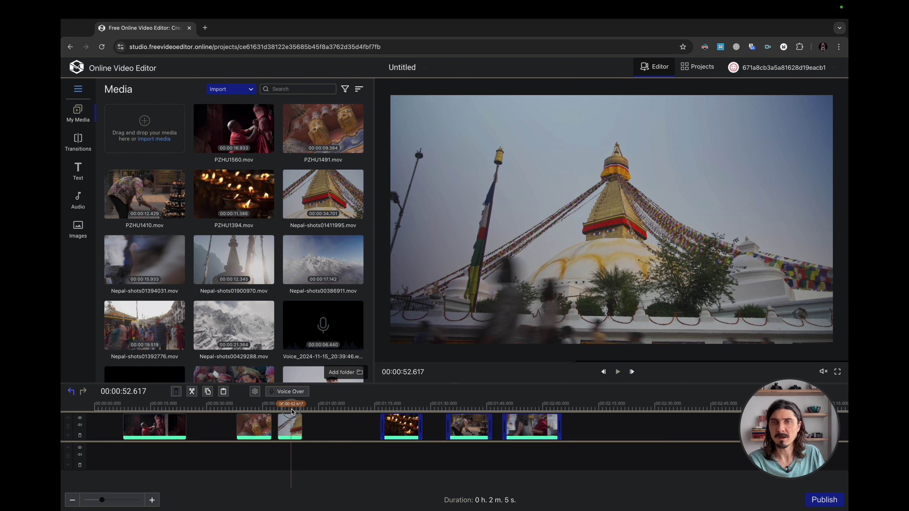
left_click(71, 391)
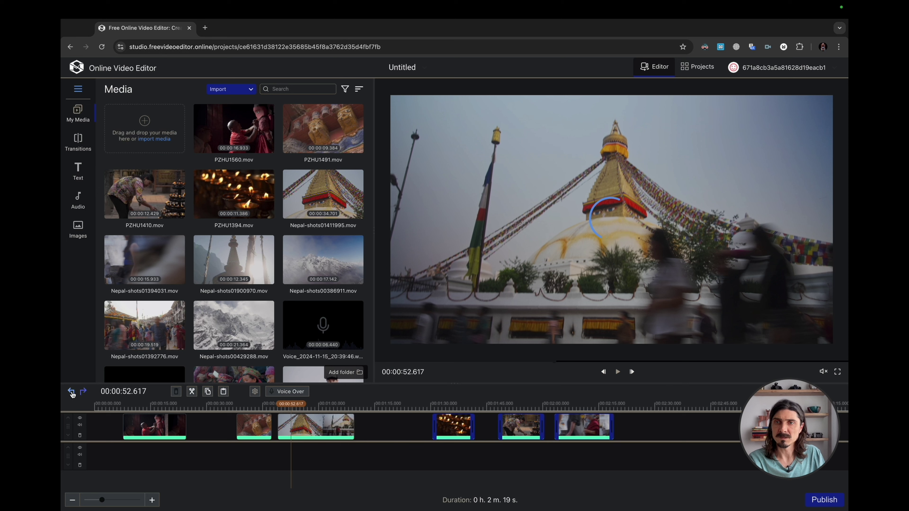
Ripple trim the end of the stupa clip from 00:00:58.828 onward and undo the trim
left_click(340, 404)
left_click_drag(339, 407, 315, 407)
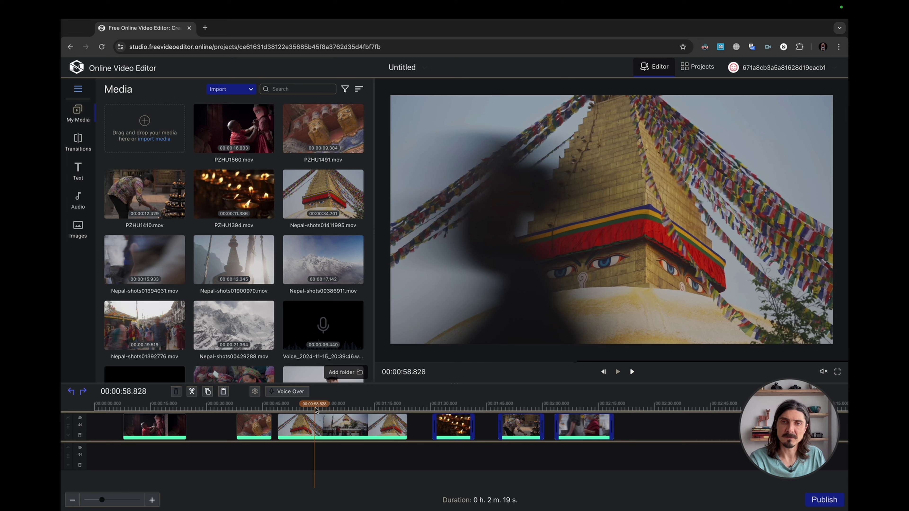
key("Delete")
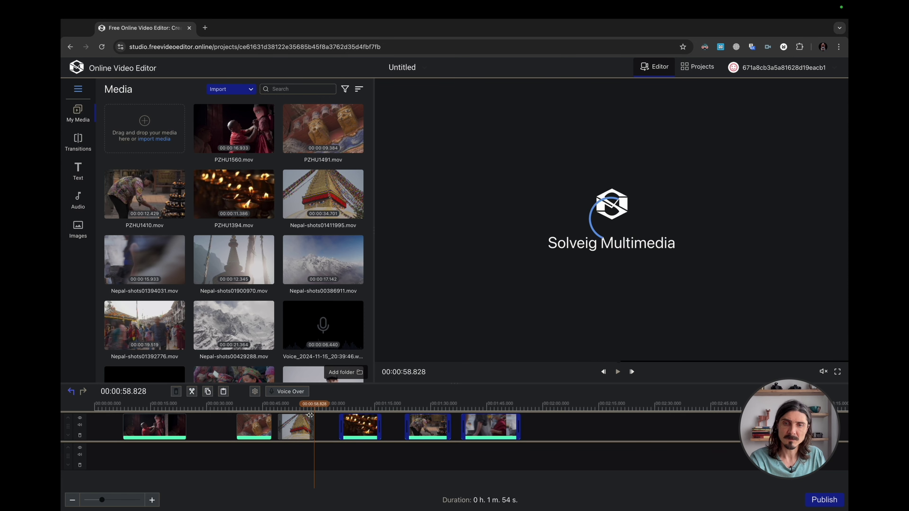
left_click(72, 392)
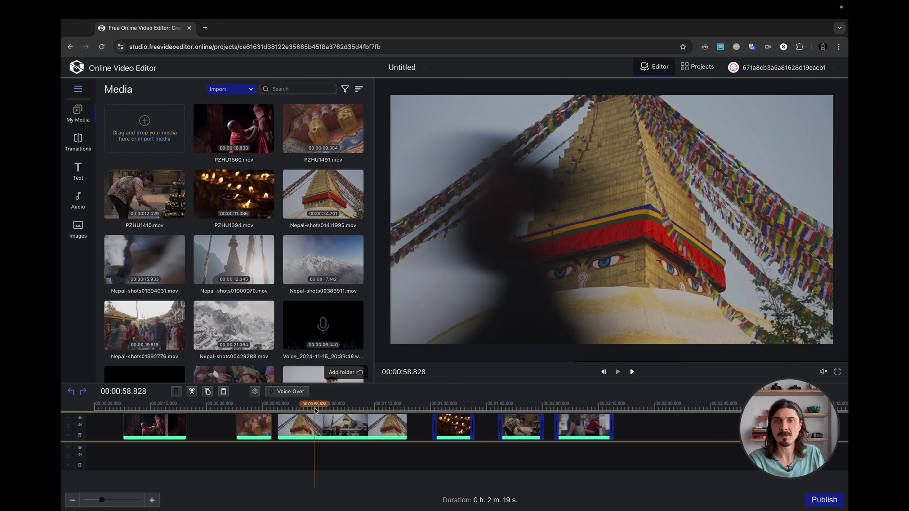
Delete the three selected clips that follow the stupa clip and undo the deletion
left_click_drag(314, 409, 340, 410)
key("Delete")
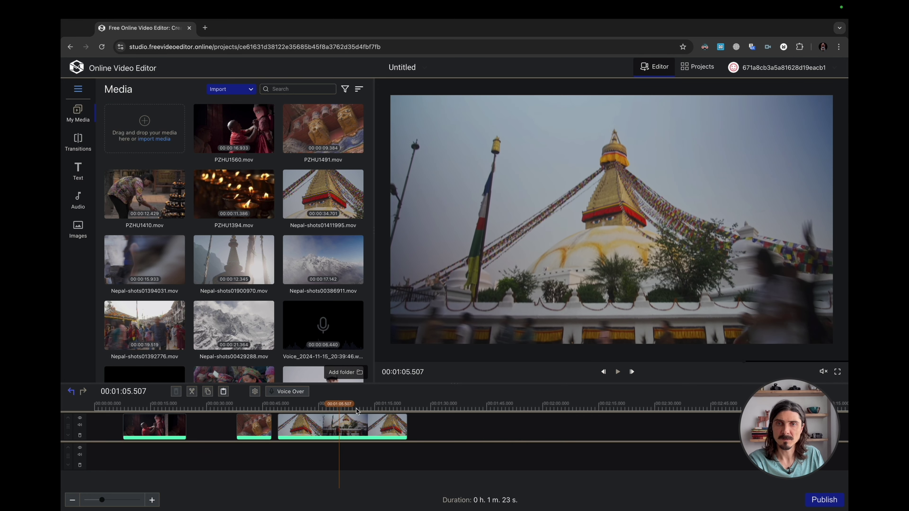
left_click(70, 392)
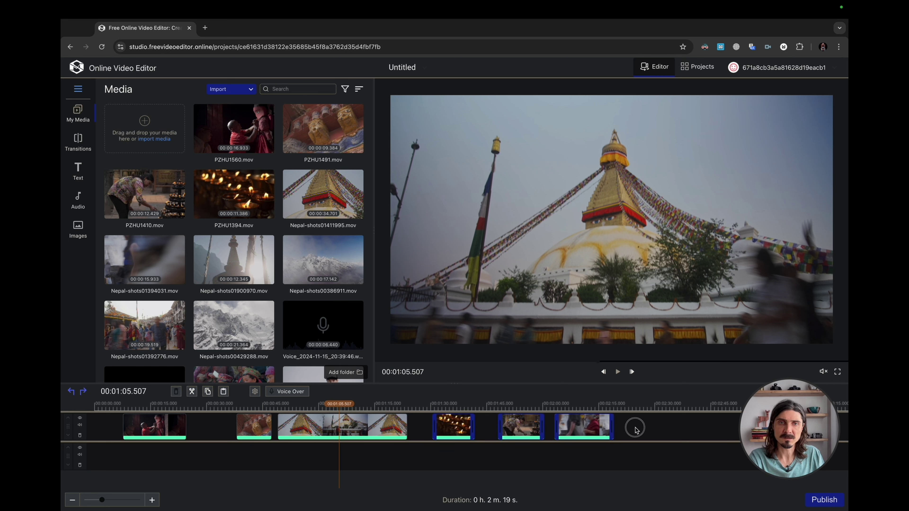
Ripple delete the whole stupa clip so the following clips move up by its length, and undo the deletion
left_click(363, 429)
double_click(362, 428)
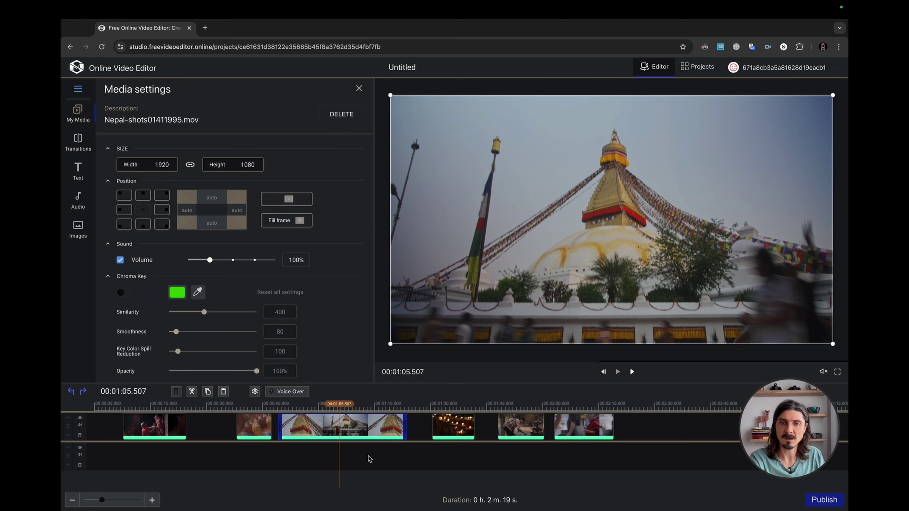
key("Delete")
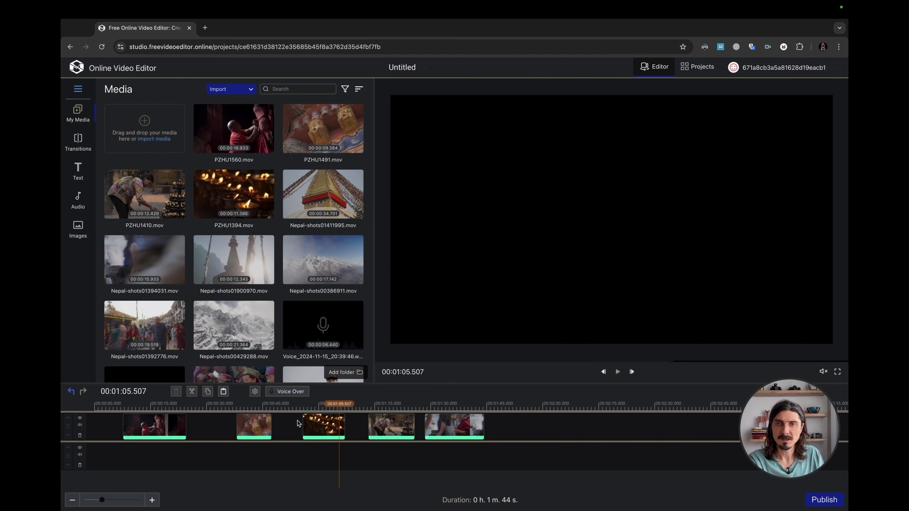
left_click_drag(290, 409, 286, 429)
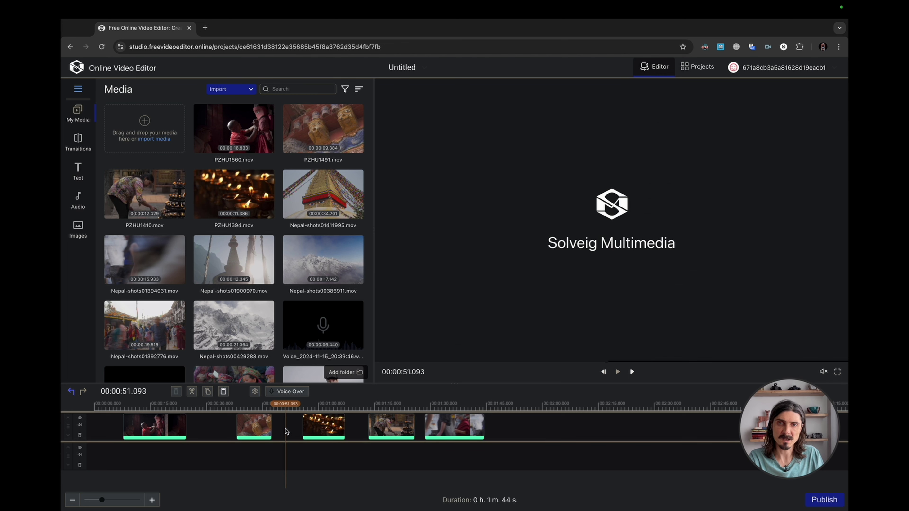
left_click(71, 392)
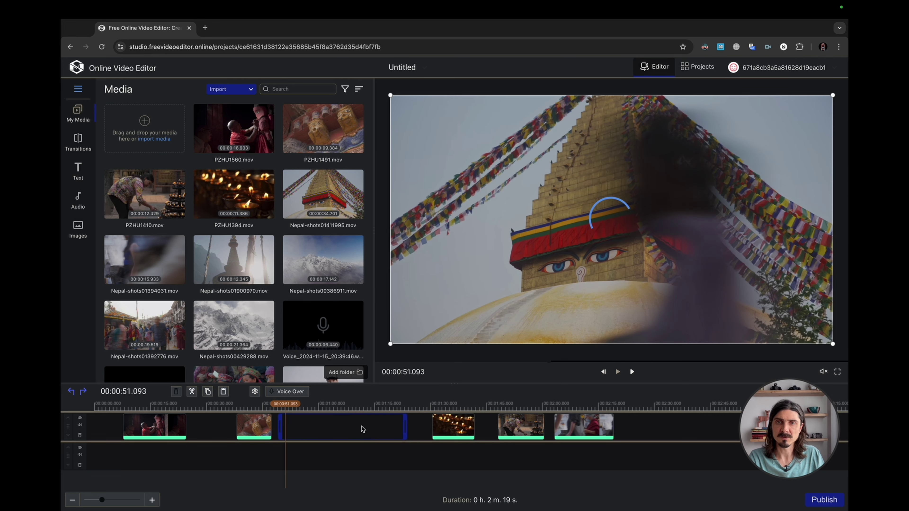
Delete the stupa clip without closing the gap, place the playhead at 00:01:01.171 in the gap, and undo the deletion
left_click(323, 423)
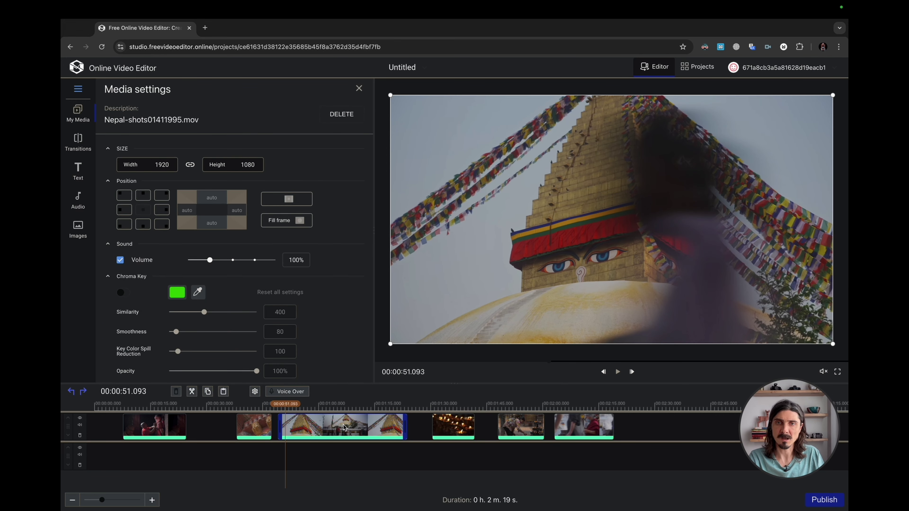
key("Delete")
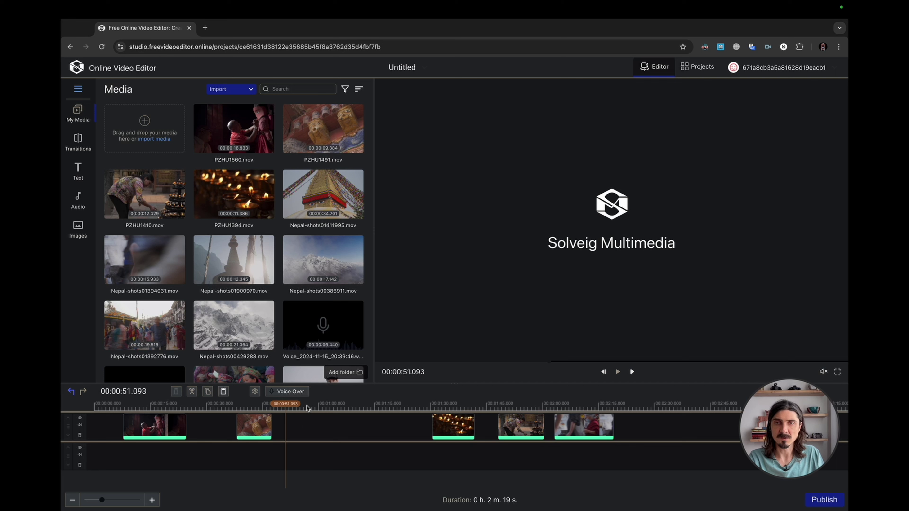
left_click(323, 409)
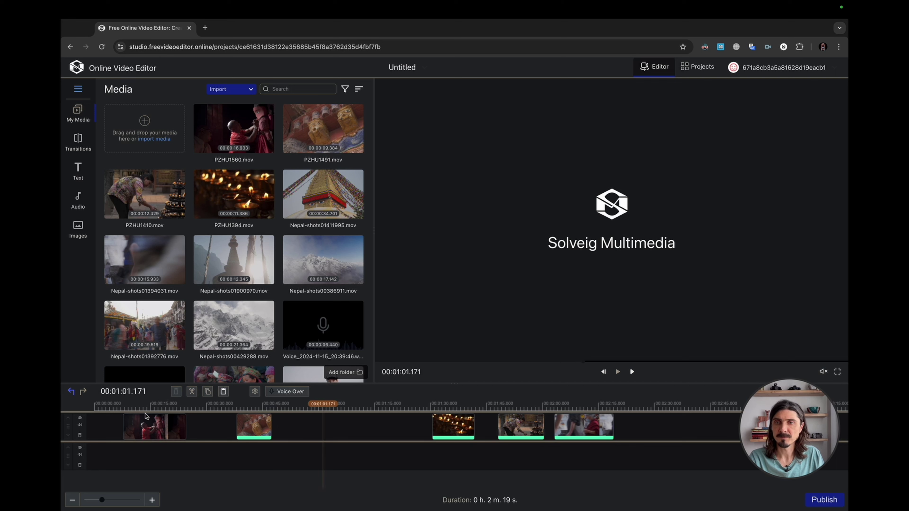
left_click(71, 391)
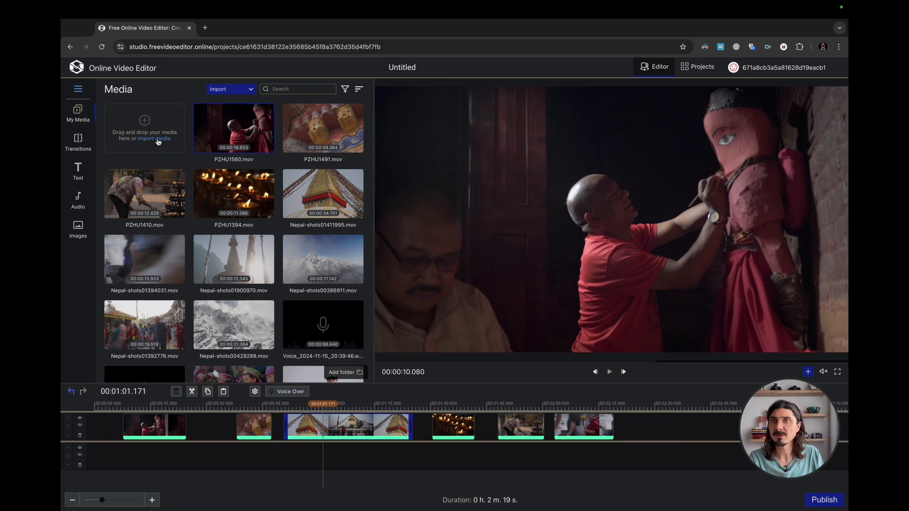
left_click(229, 89)
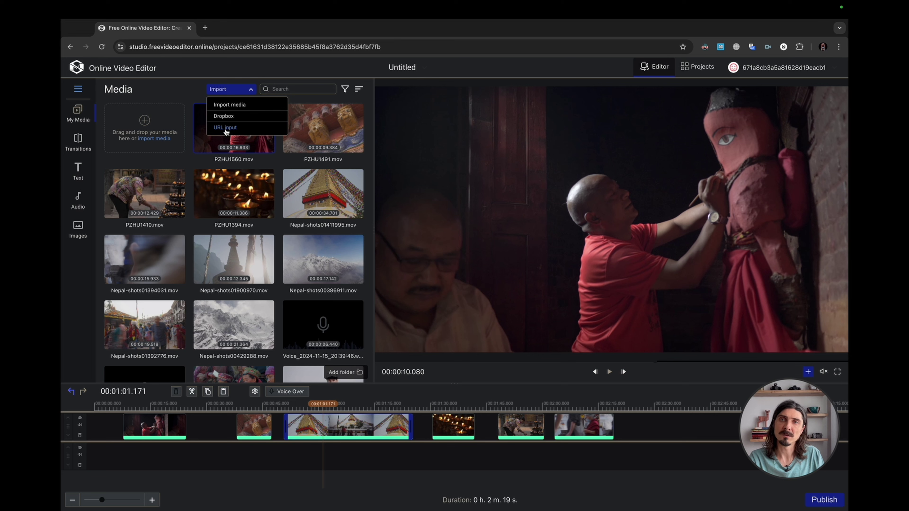
left_click(226, 129)
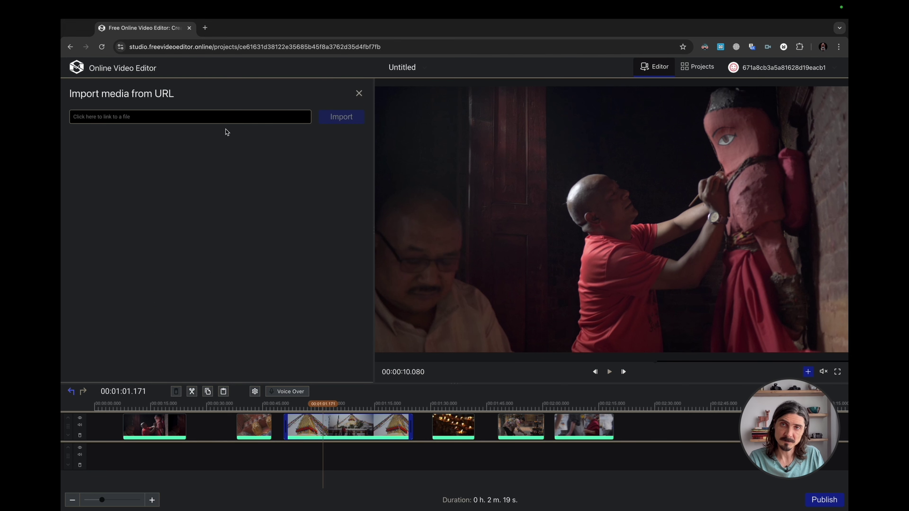
left_click(142, 117)
type("https://devstreaming-cdn.apple.com/videos/streaming/examples/img_bipbop_adv_example_ts/v8/prog_index.m3u8")
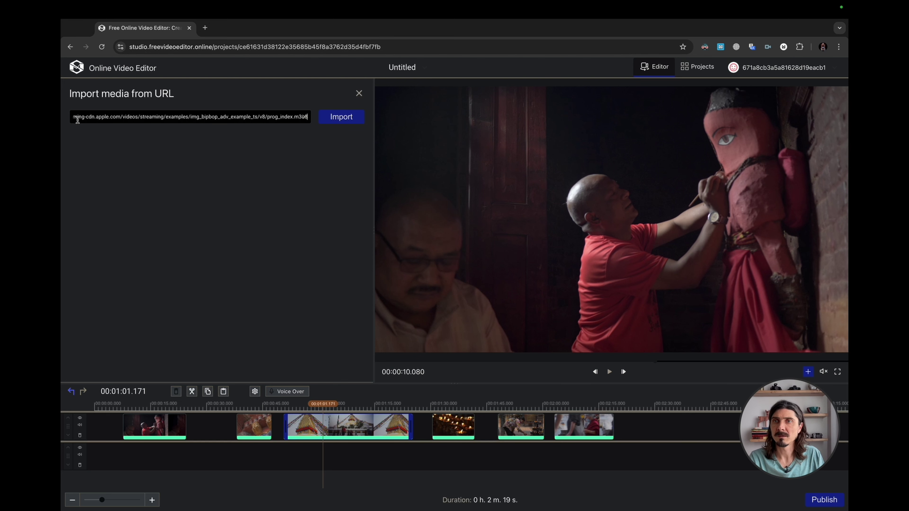
left_click(341, 116)
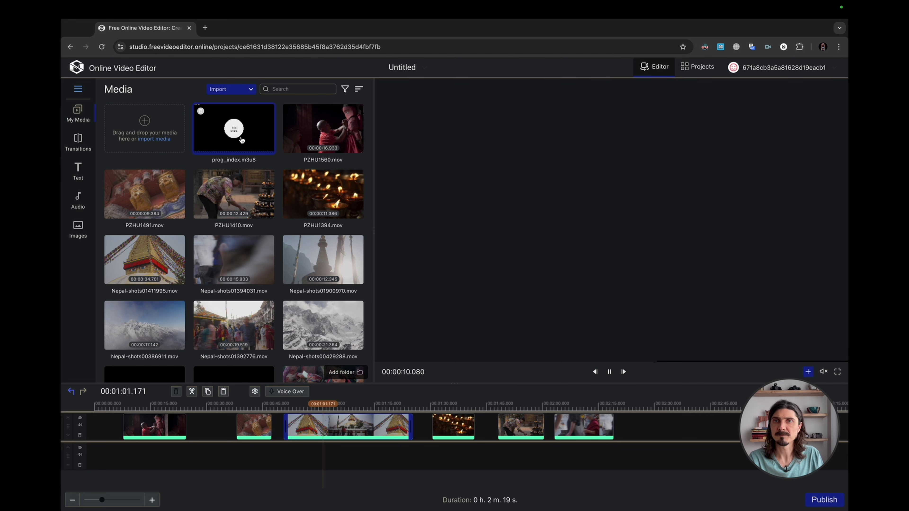
Place prog_index.m3u8 on the timeline after the last clip and play it from 00:02:26.601, pausing at 00:02:32.903
left_click(210, 136)
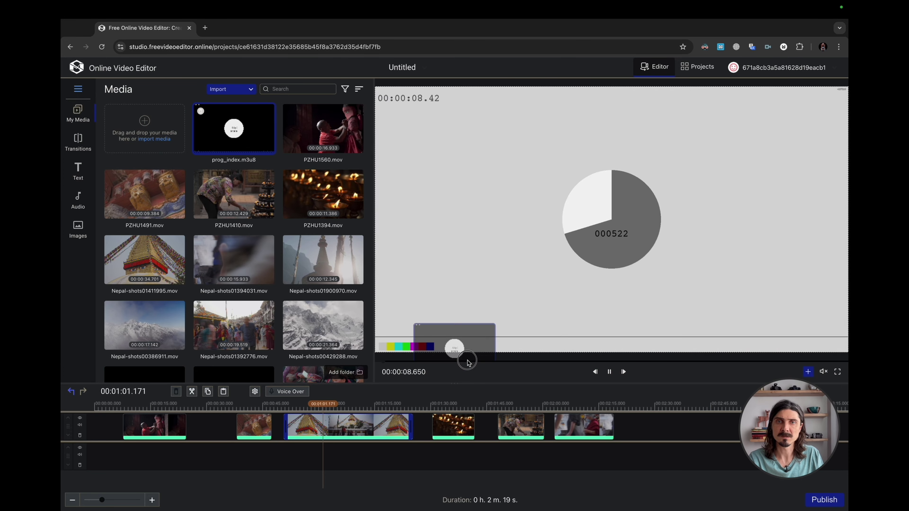
left_click(595, 415)
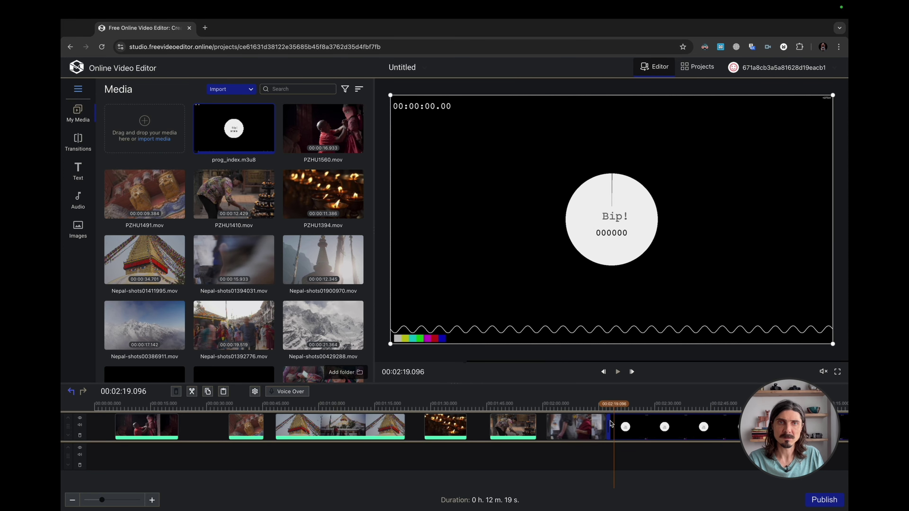
scroll(536, 418, "right", 3)
left_click(430, 412)
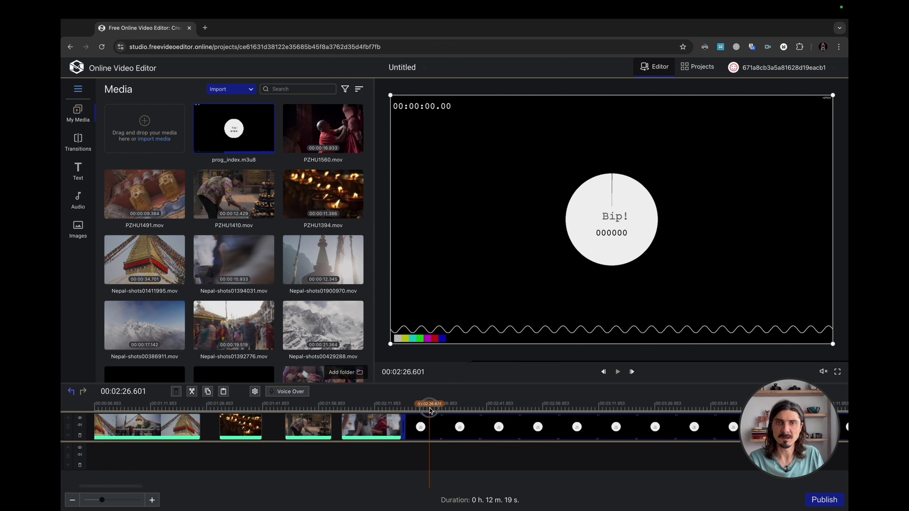
left_click(618, 372)
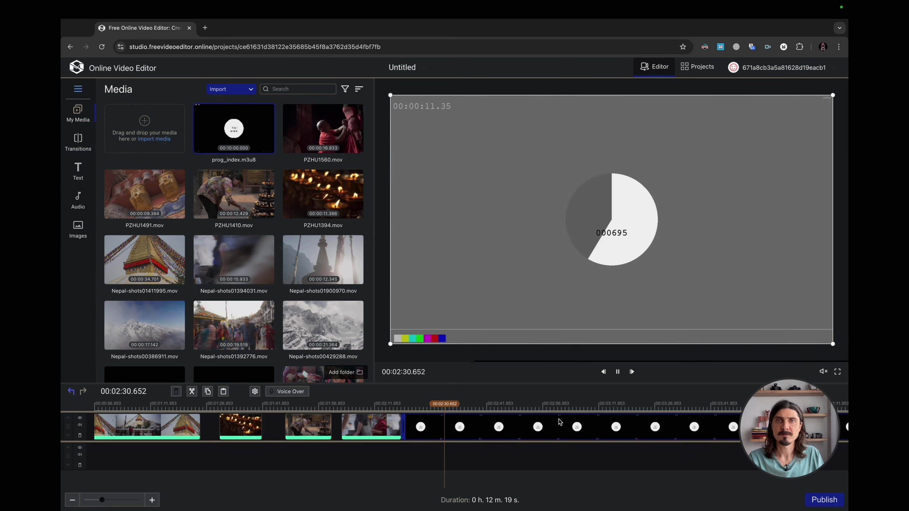
left_click(617, 372)
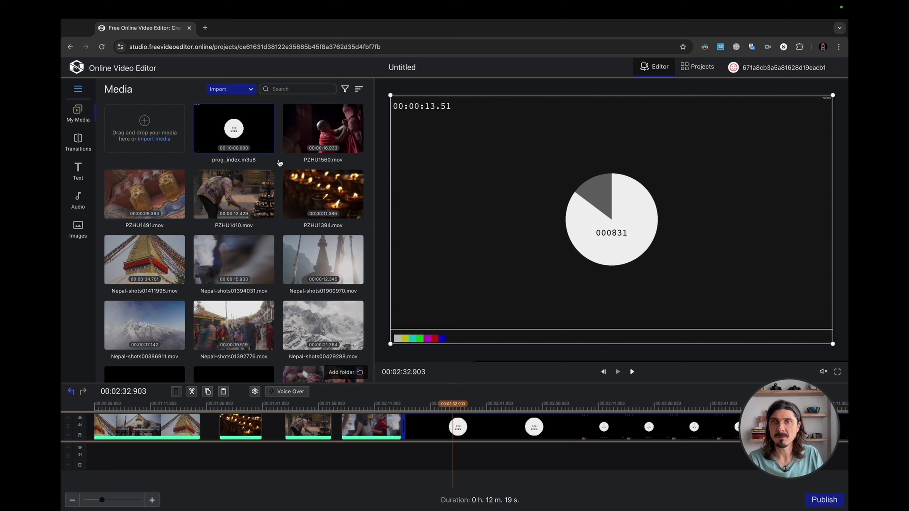
Delete the prog_index.m3u8 clip from the timeline
left_click(497, 433)
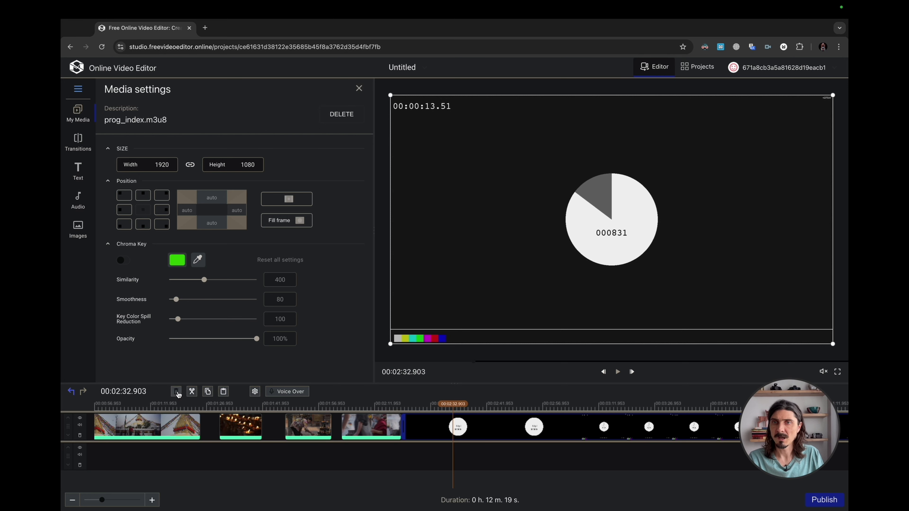
left_click(176, 392)
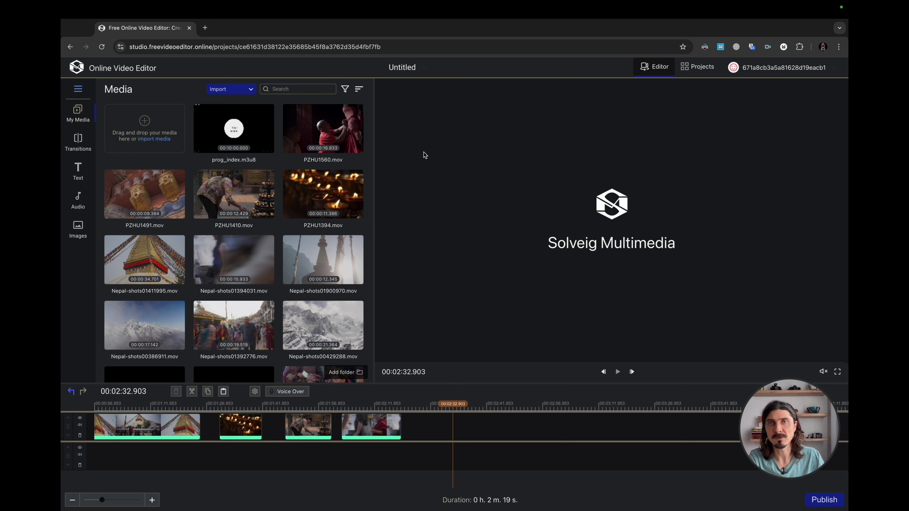
Open the editor customization settings and shorten the company name to "Solveig"
left_click(78, 90)
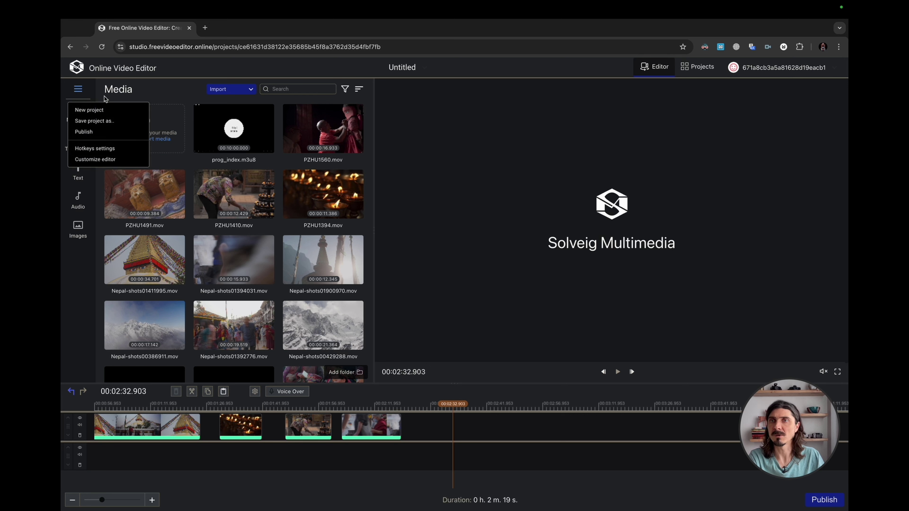
left_click(102, 161)
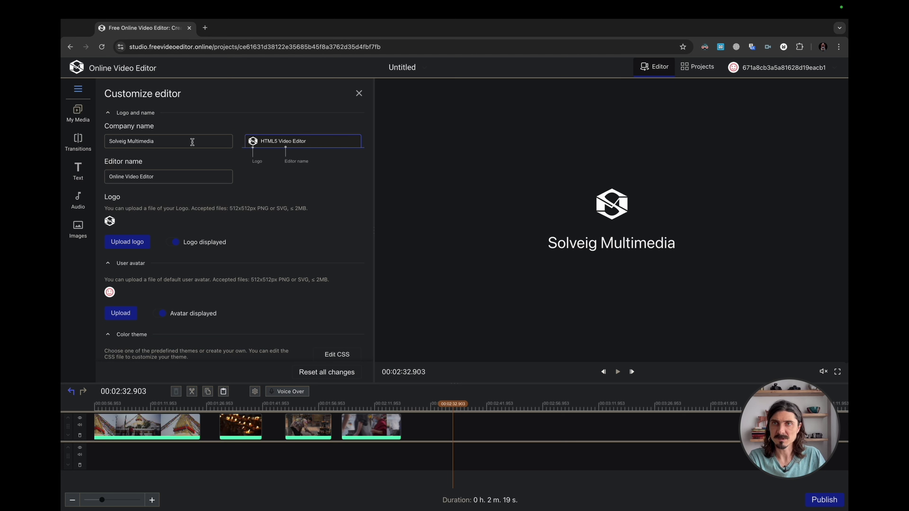
left_click(180, 144)
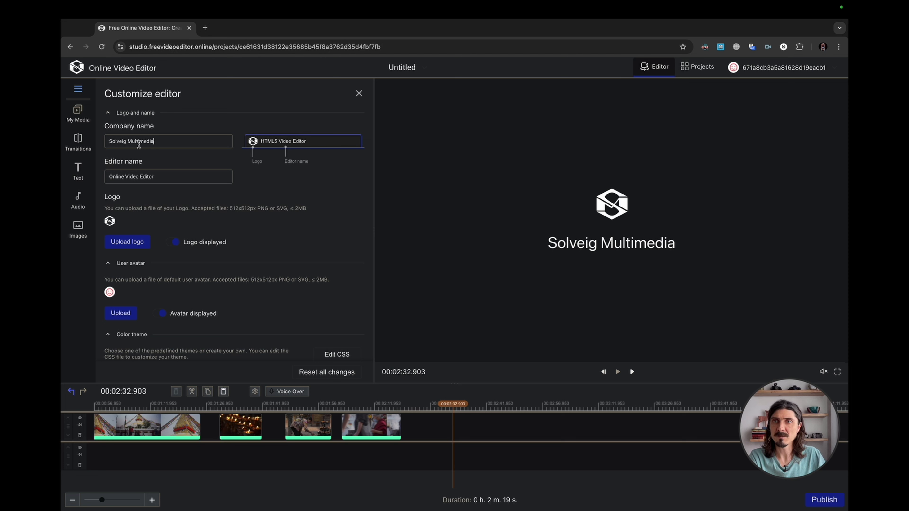
left_click_drag(128, 142, 184, 141)
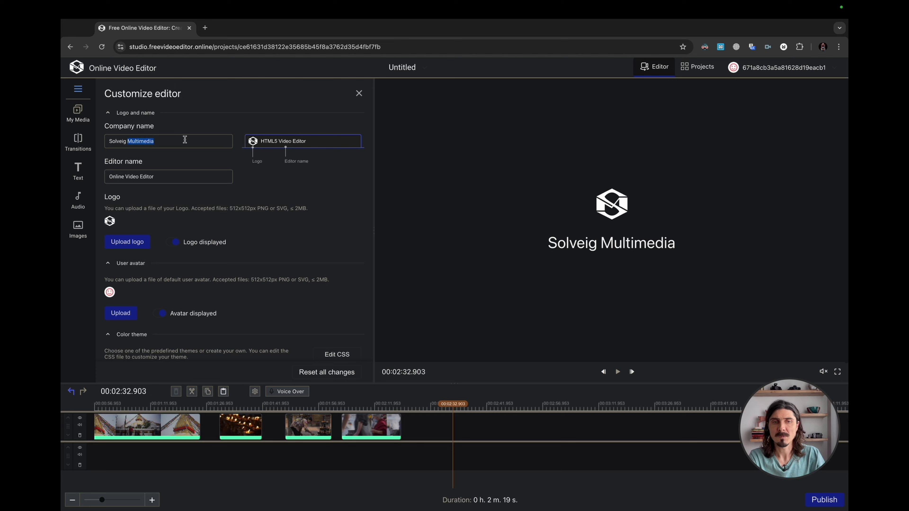
key("BackSpace")
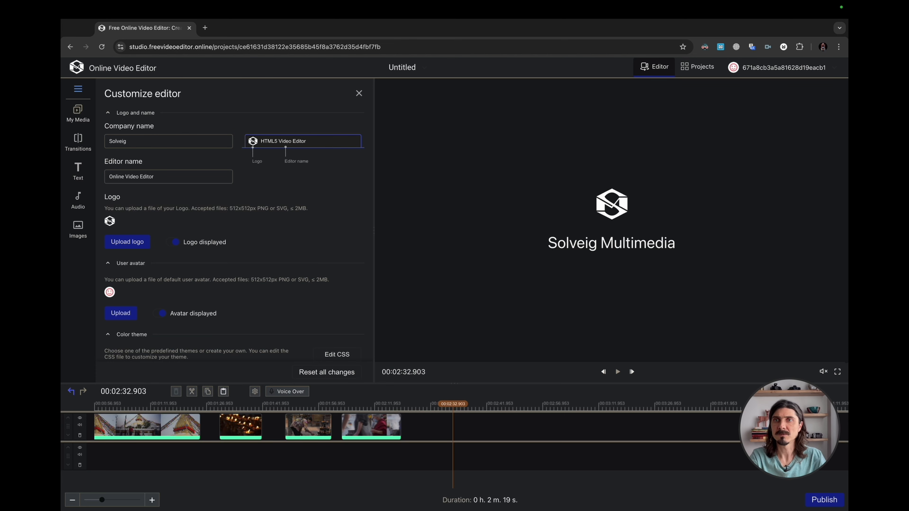
scroll(331, 193, "down", 1)
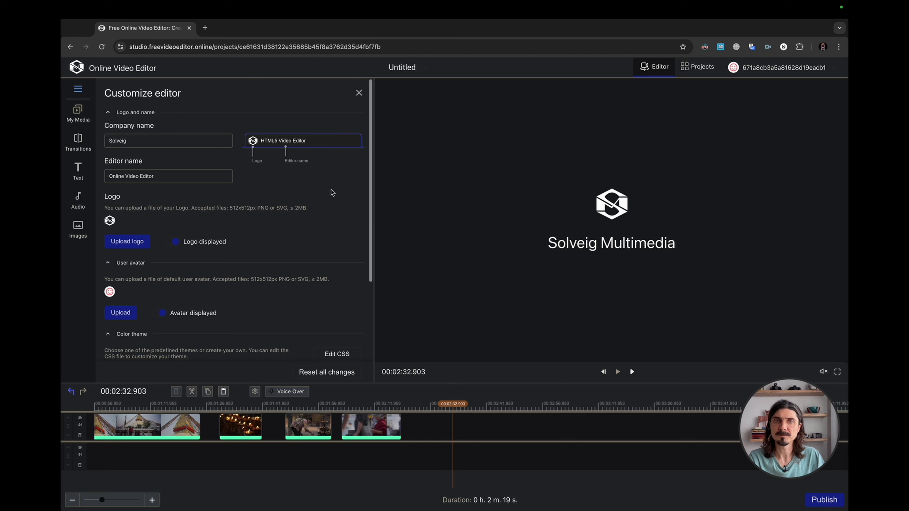
Change the editor name to "Video Editor" and apply it
left_click(181, 179)
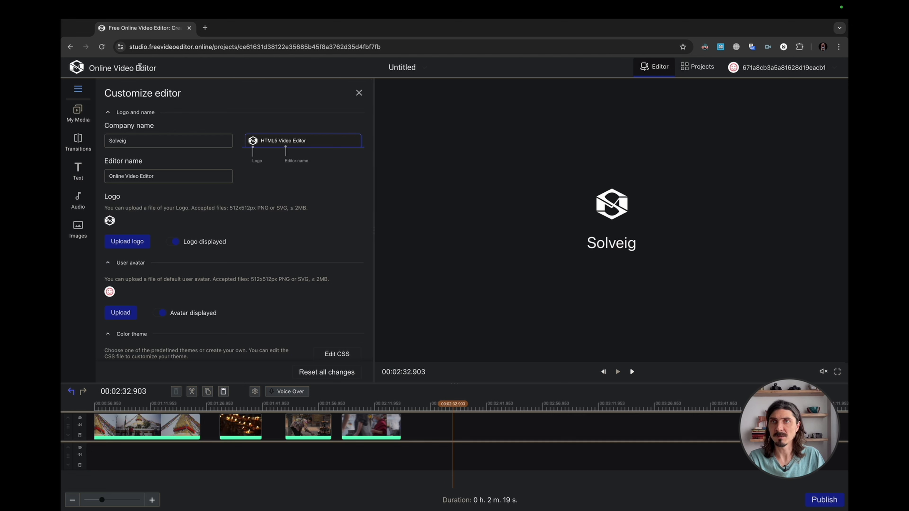
left_click_drag(124, 176, 104, 178)
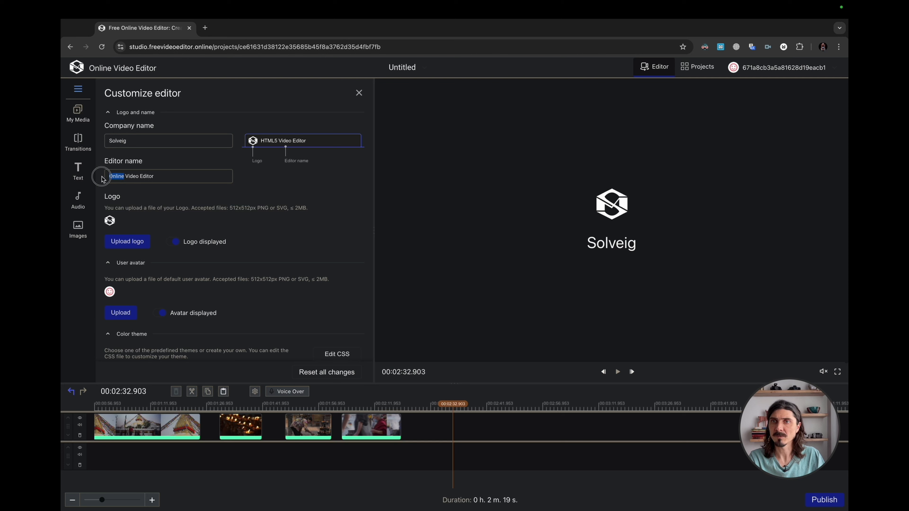
key("BackSpace")
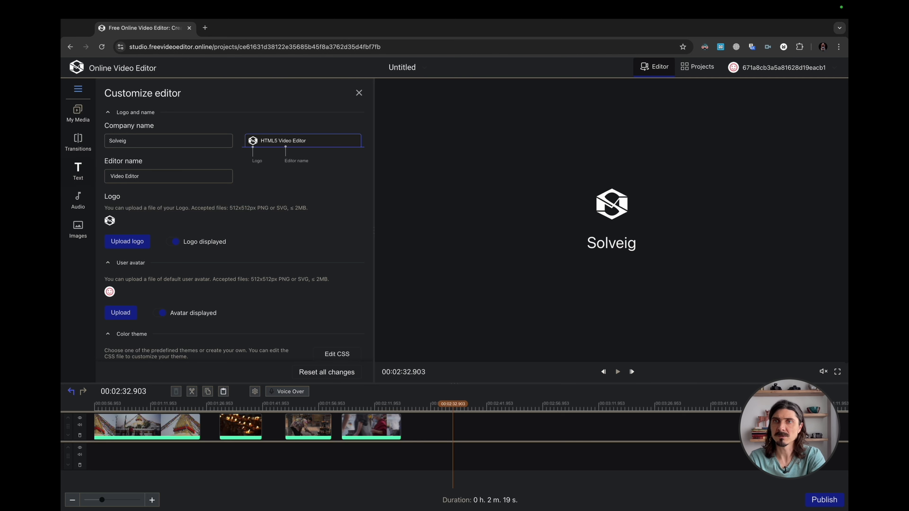
left_click(346, 186)
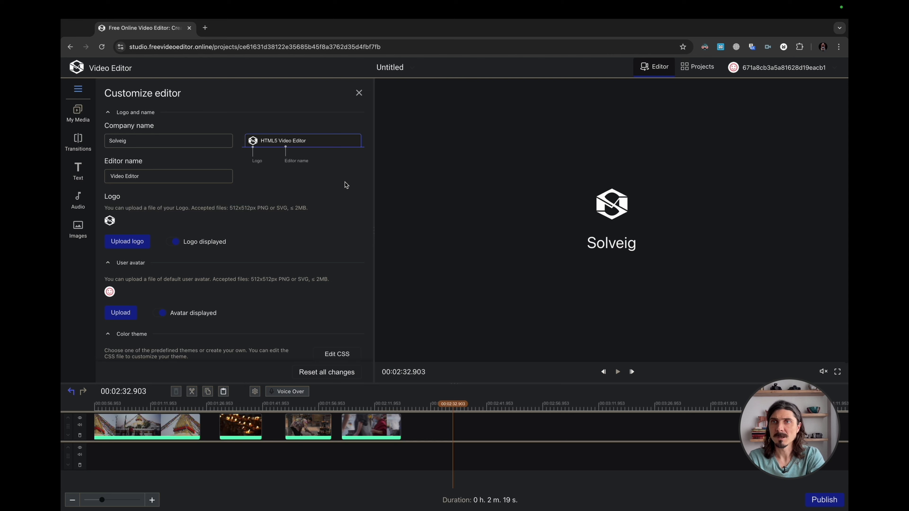
Turn the logo display off and on again, ending with the logo displayed
left_click(177, 242)
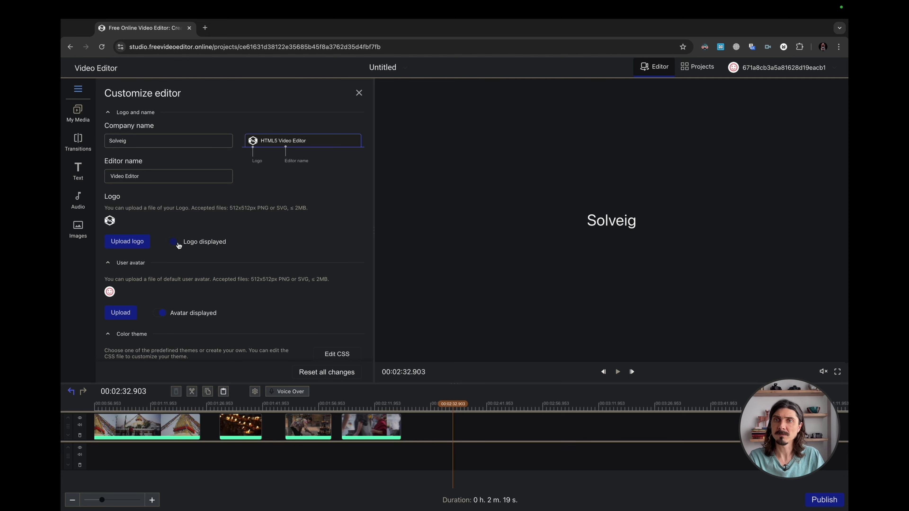
left_click(178, 244)
left_click(178, 243)
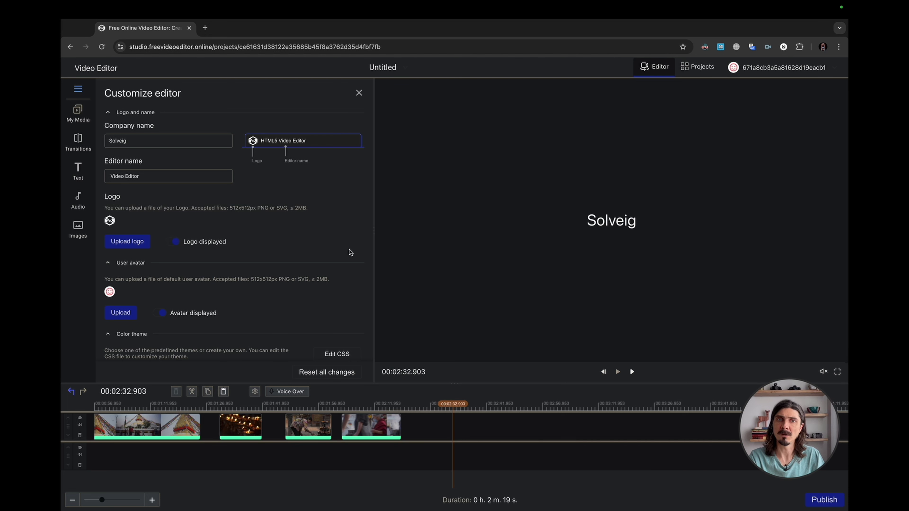
left_click(176, 242)
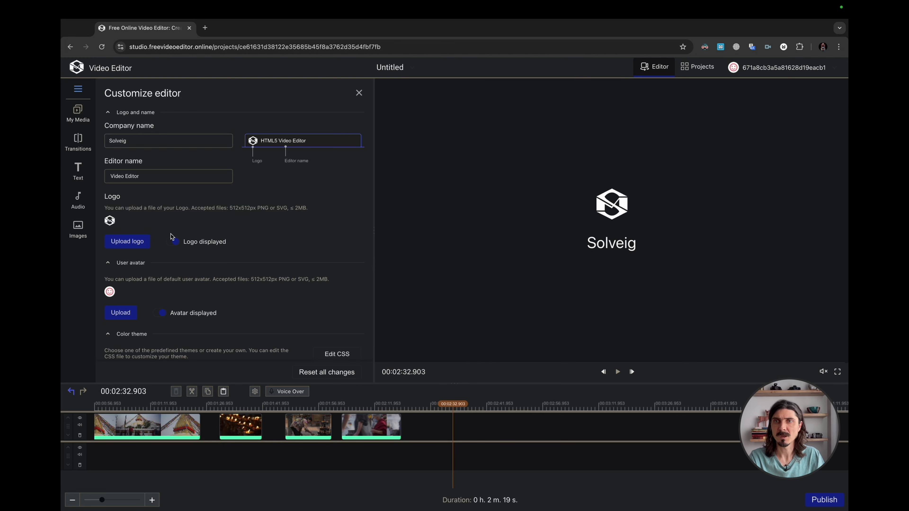
Search the computer for "logo" and upload logo-512px.png as the editor's logo
left_click(128, 242)
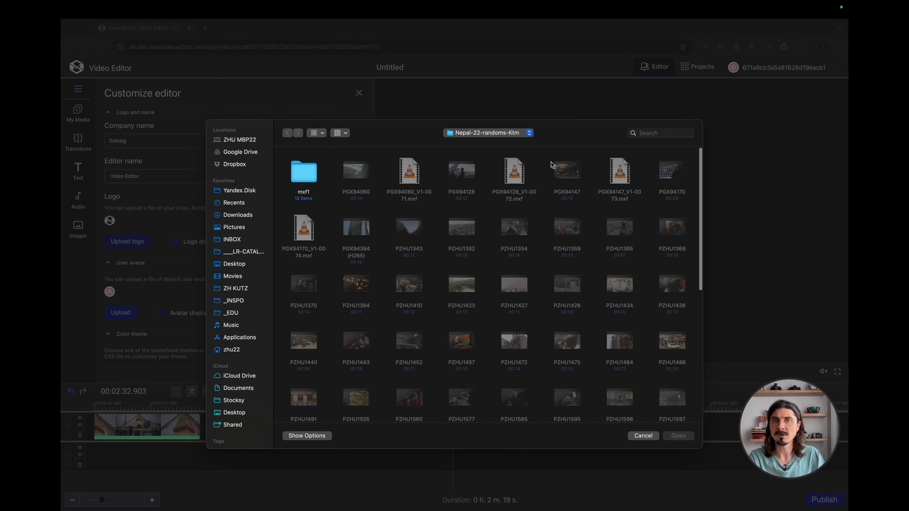
left_click(659, 134)
type("дщпщ")
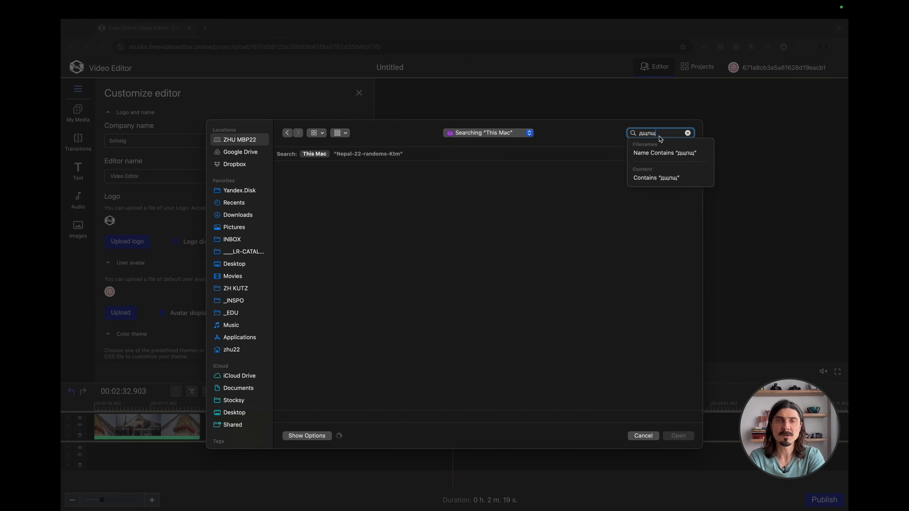
key("BackSpace")
key("BackSpace")
key("BackSpace")
key("BackSpace")
type("logo")
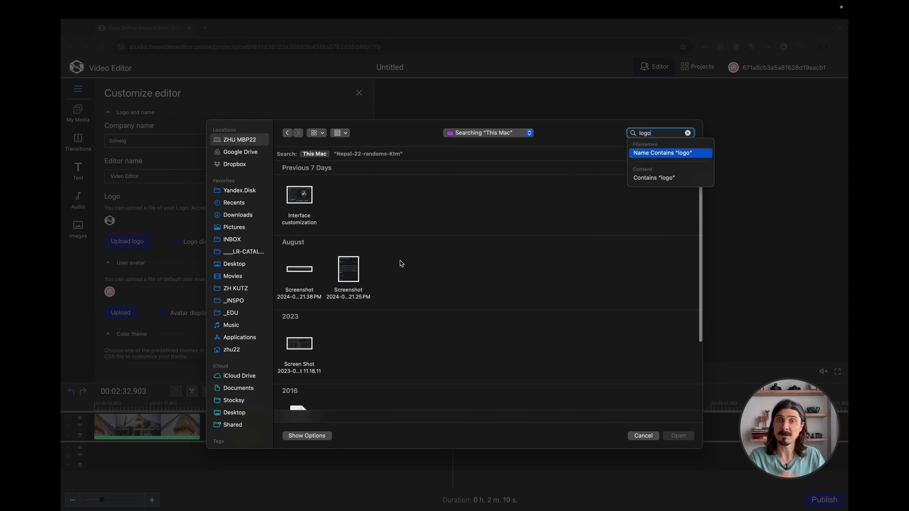
scroll(400, 262, "down", 3)
scroll(400, 262, "down", 2)
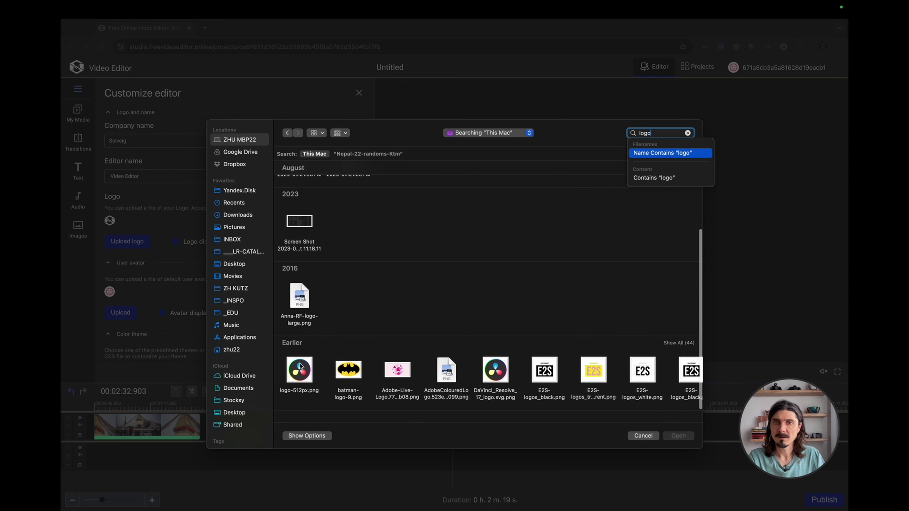
left_click(299, 374)
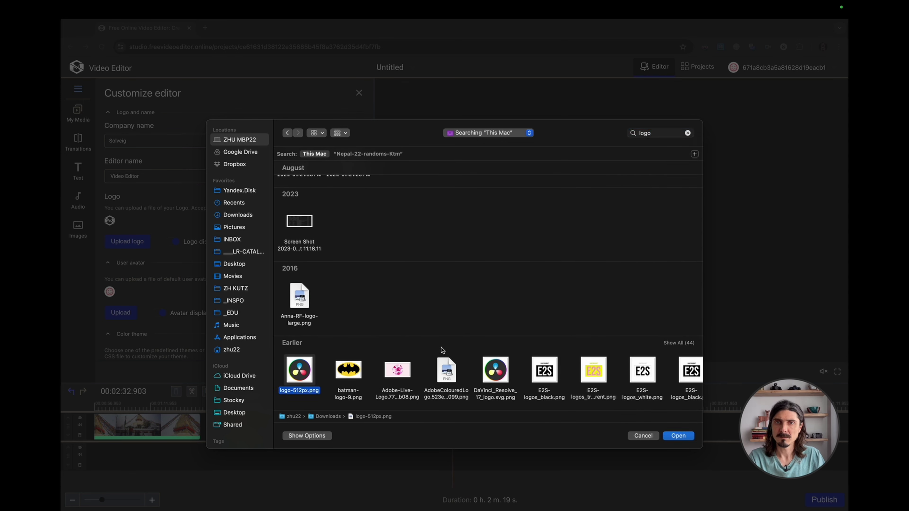
left_click(678, 436)
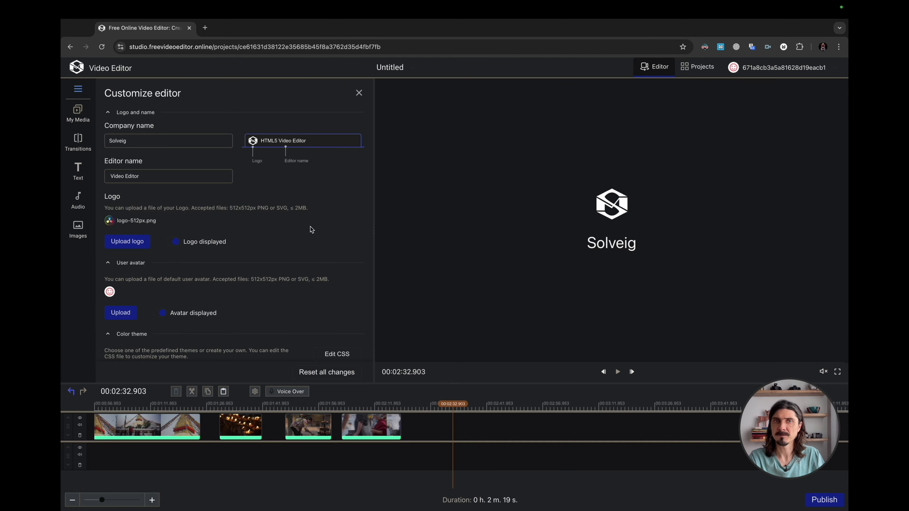
Switch the editor's color theme to Light theme
scroll(344, 252, "down", 2)
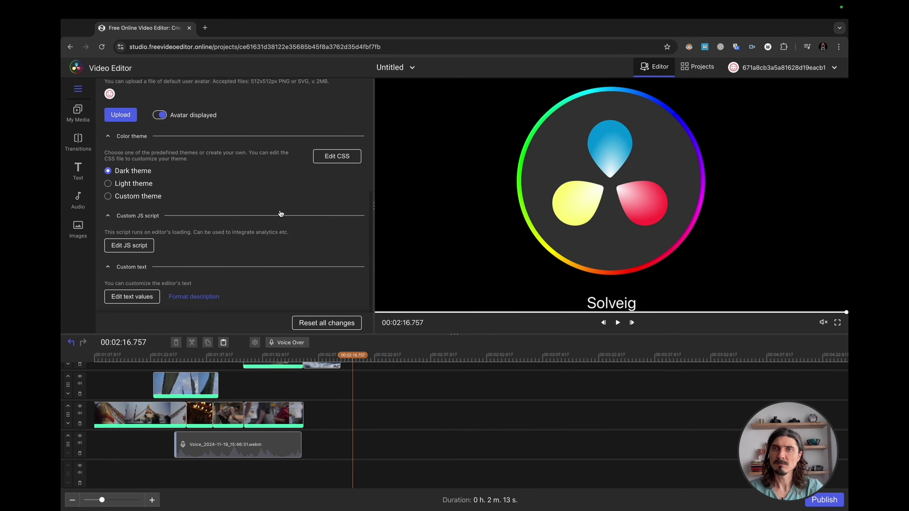
left_click(132, 186)
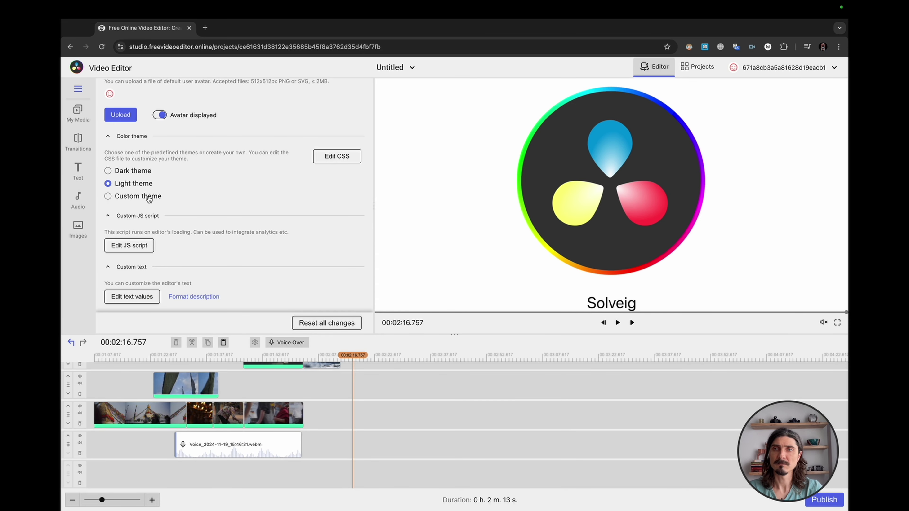
Select the custom color theme and set its basic background to a muted red with RGB 214, 107, 107
left_click(150, 198)
left_click(121, 238)
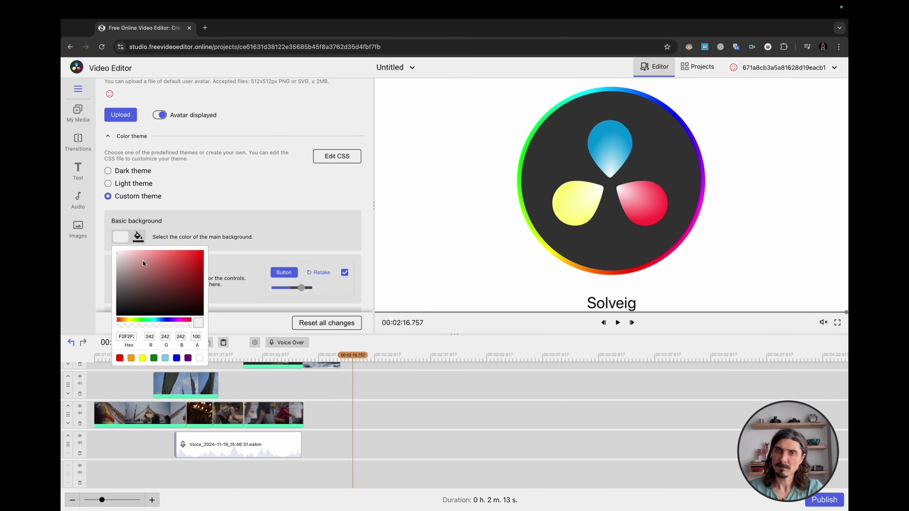
left_click(160, 260)
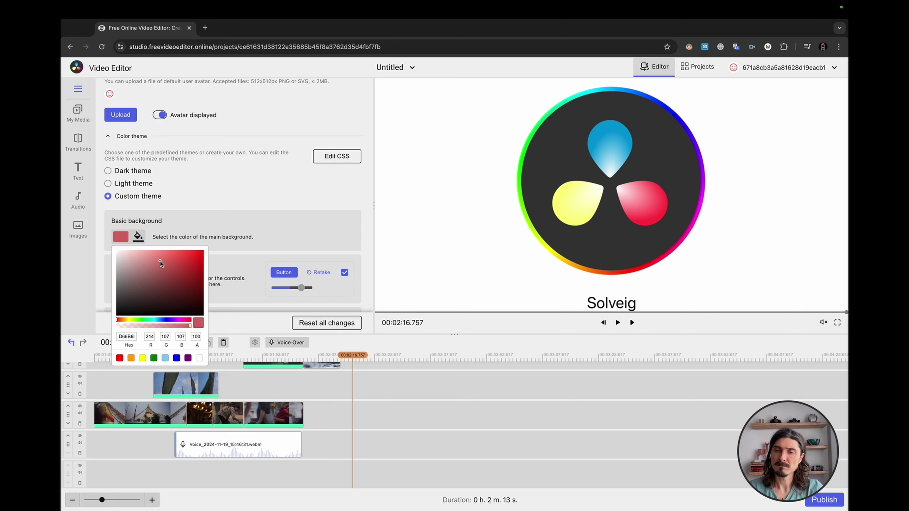
left_click(272, 202)
scroll(272, 202, "down", 3)
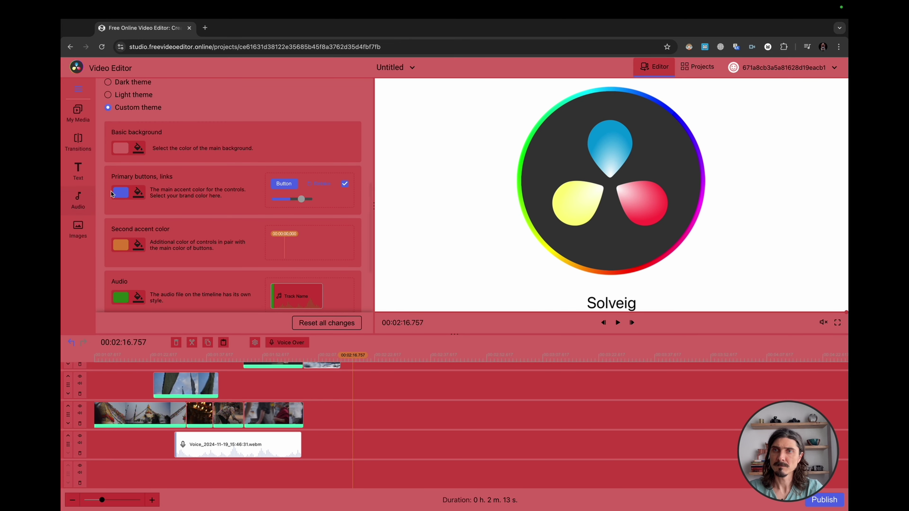
Set the custom theme's voice over color to yellow with RGB 255, 255, 0
scroll(226, 255, "down", 2)
scroll(226, 254, "down", 1)
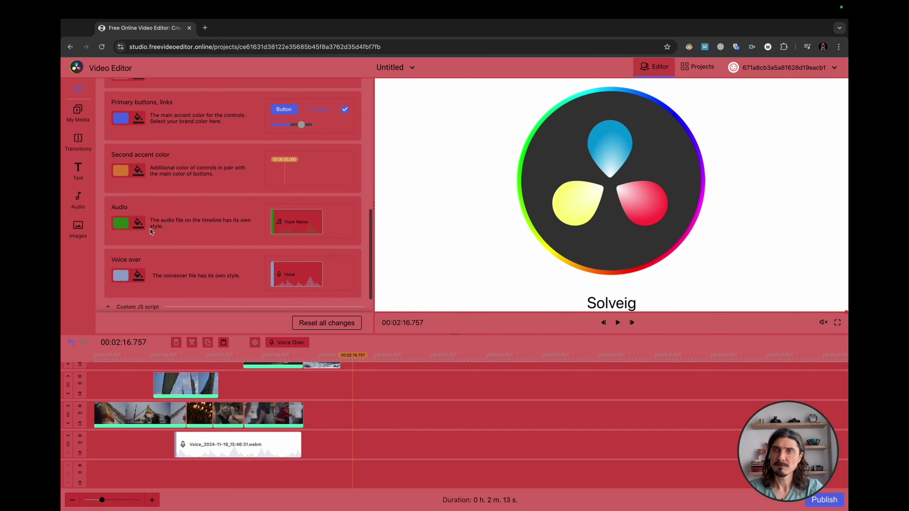
left_click(130, 278)
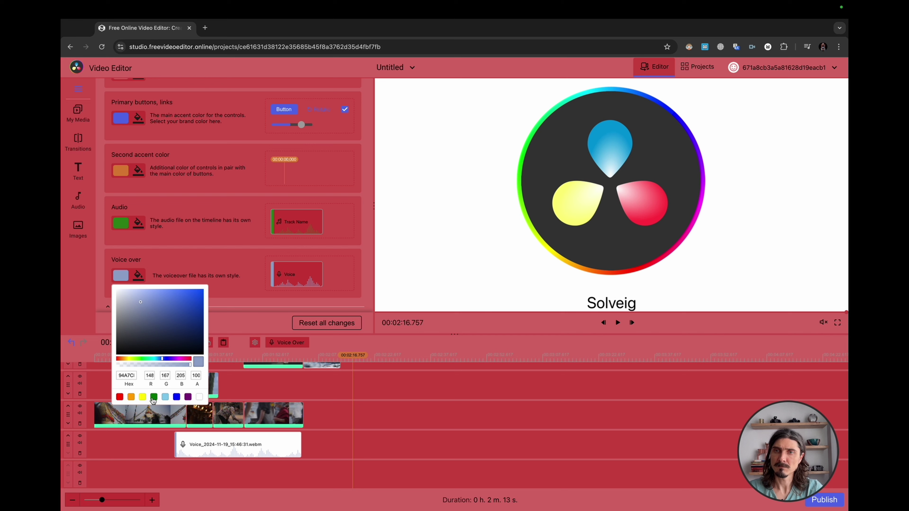
left_click(143, 397)
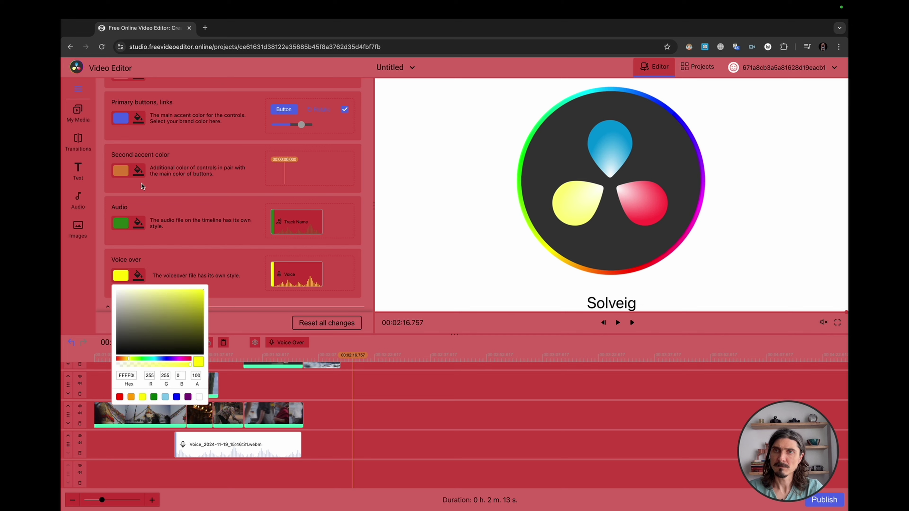
left_click(200, 197)
scroll(149, 185, "up", 5)
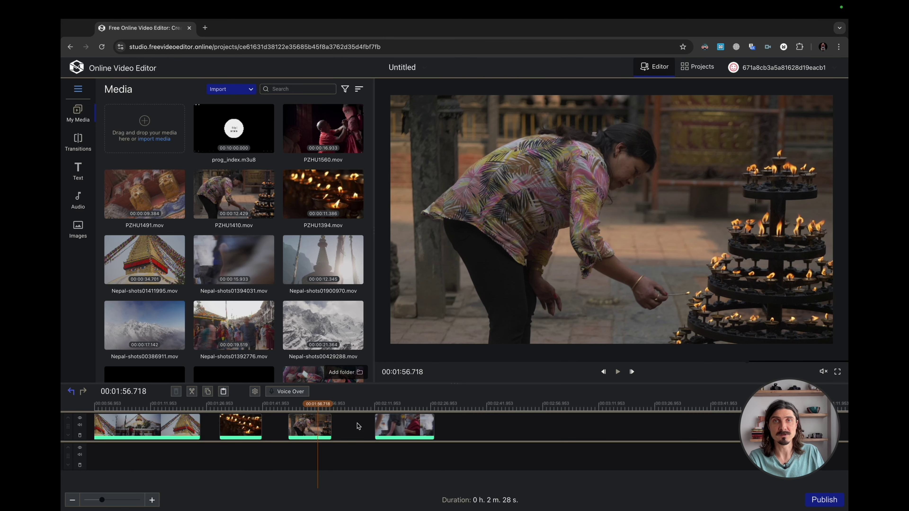
Select the PZHU1410.mov clip on the timeline and trim both its end and its start
left_click(311, 427)
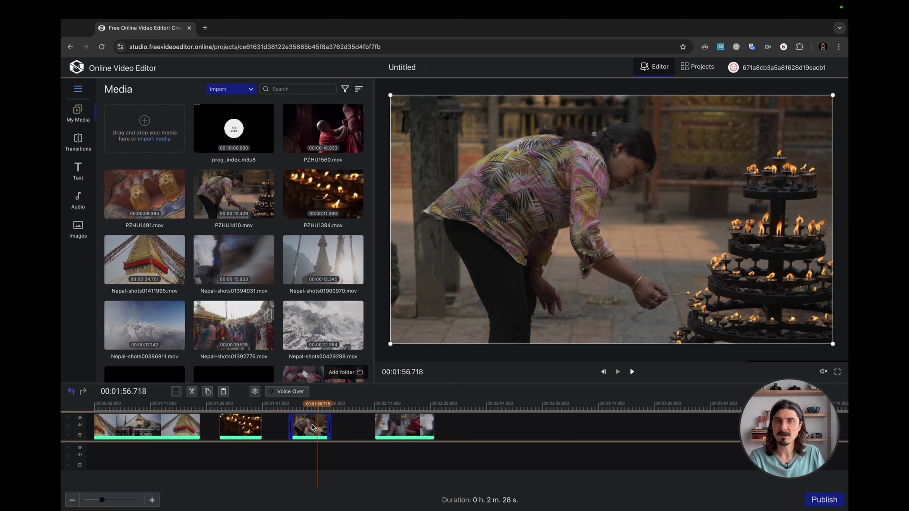
left_click(314, 427)
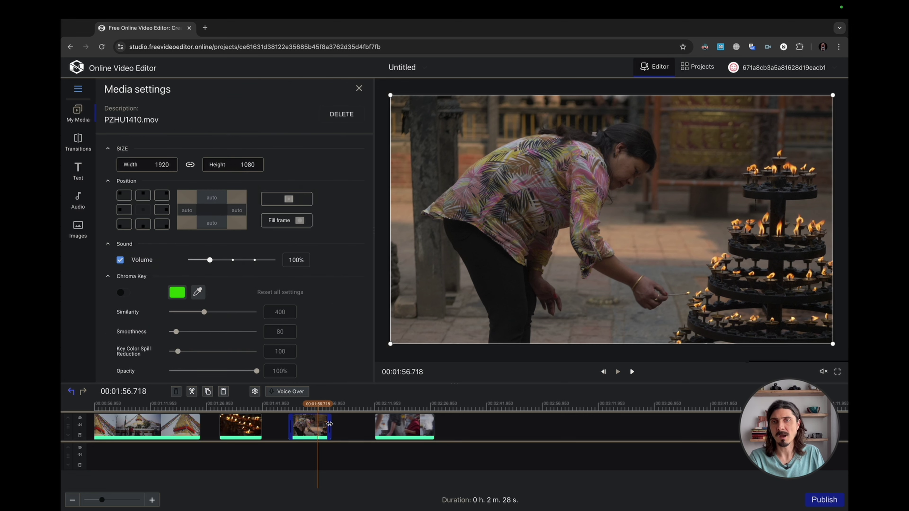
left_click_drag(329, 424, 294, 425)
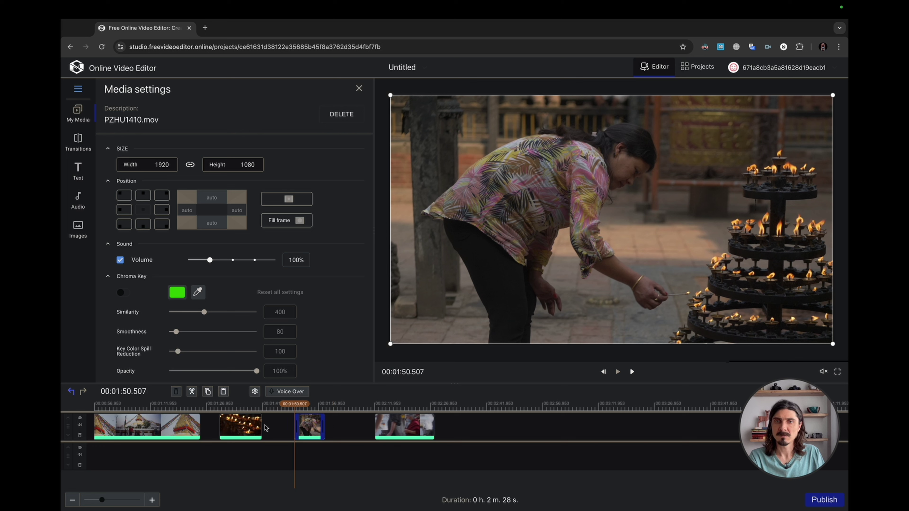
Trim the PZHU1394.mov clip and close the gaps so all timeline clips play back to back
left_click(248, 425)
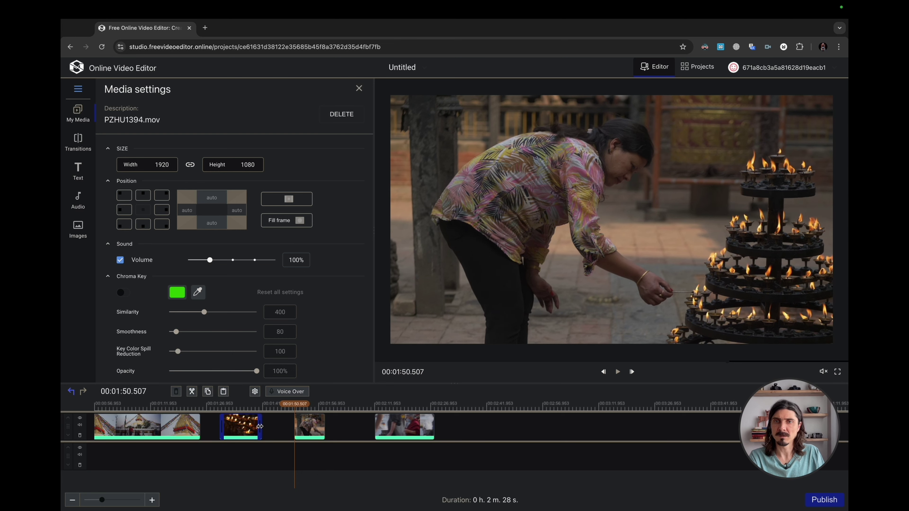
left_click_drag(261, 426, 180, 428)
left_click_drag(311, 428, 268, 428)
left_click_drag(378, 427, 372, 428)
left_click(371, 428)
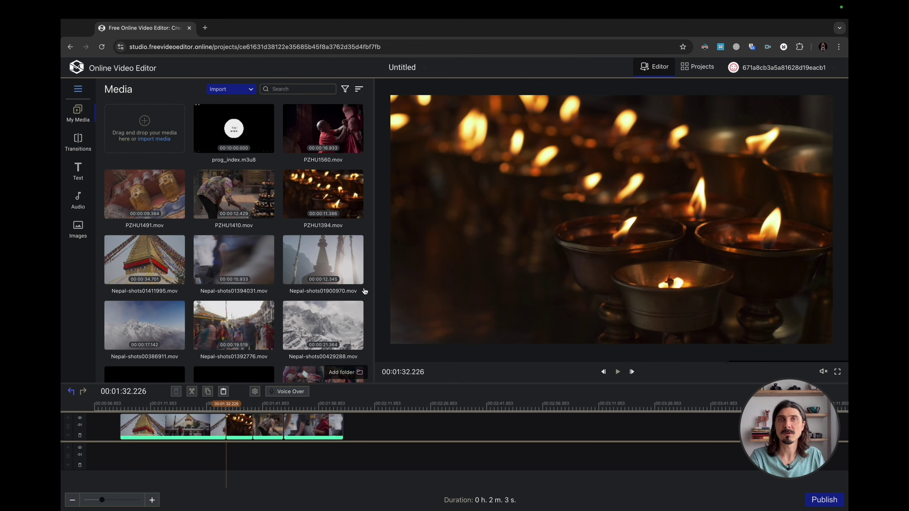
Add the green-screen billboard video 5758662-hd_1920_1080_24fps.mp4 to the timeline after the last clip and scrub through it
scroll(344, 283, "down", 5)
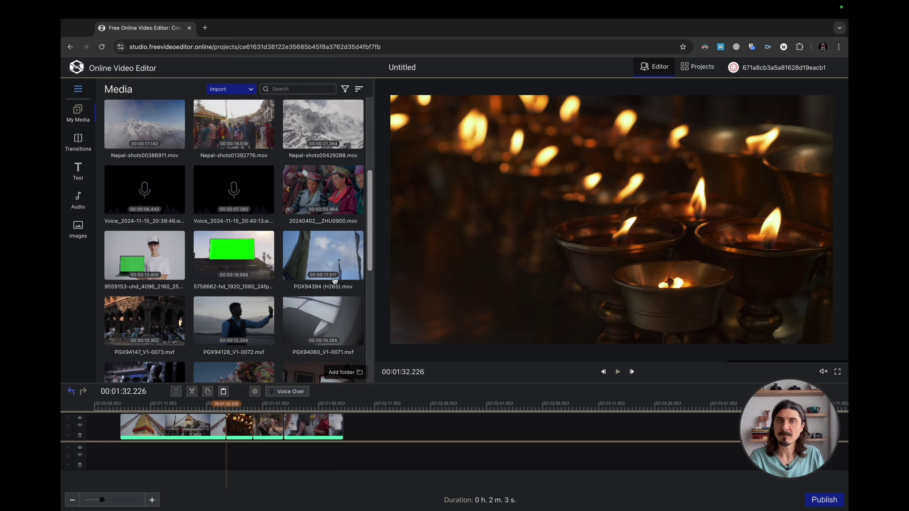
mouse_move(315, 323)
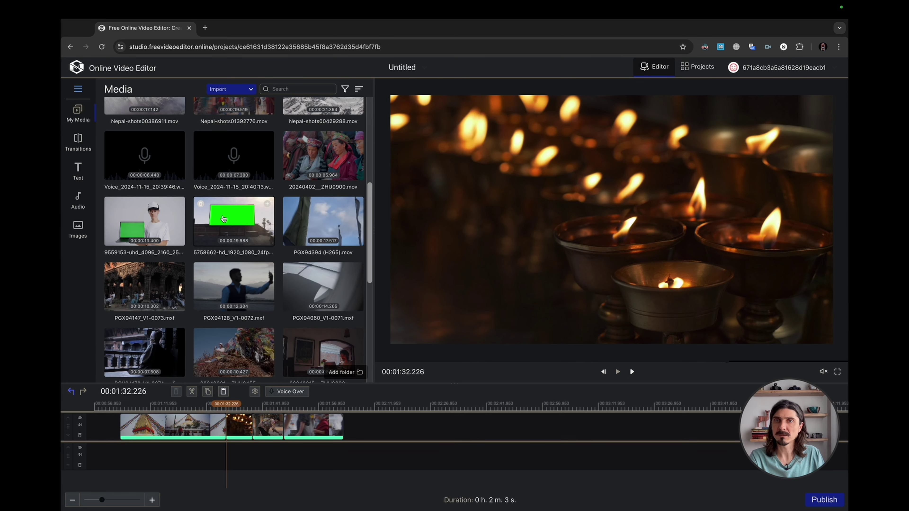
left_click_drag(224, 219, 395, 434)
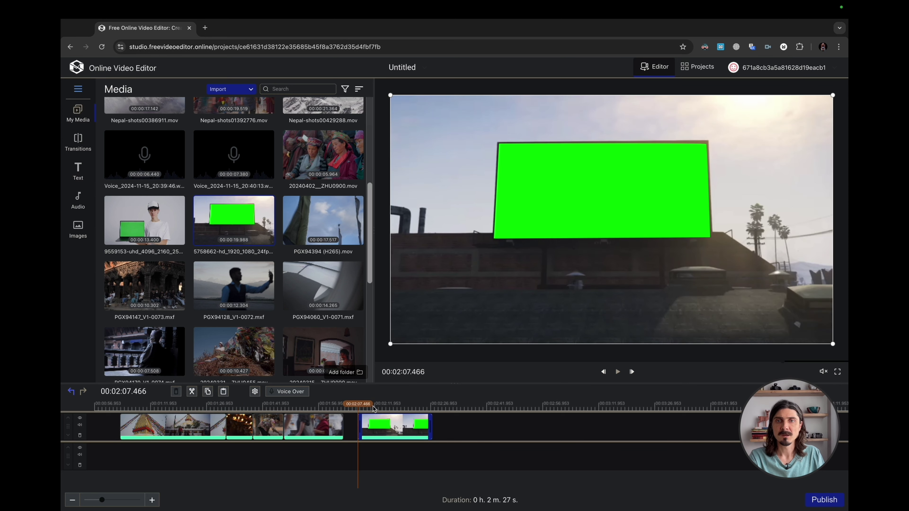
mouse_move(374, 409)
left_mouse_down()
mouse_move(363, 404)
mouse_move(406, 404)
mouse_move(375, 405)
mouse_move(387, 404)
left_mouse_up()
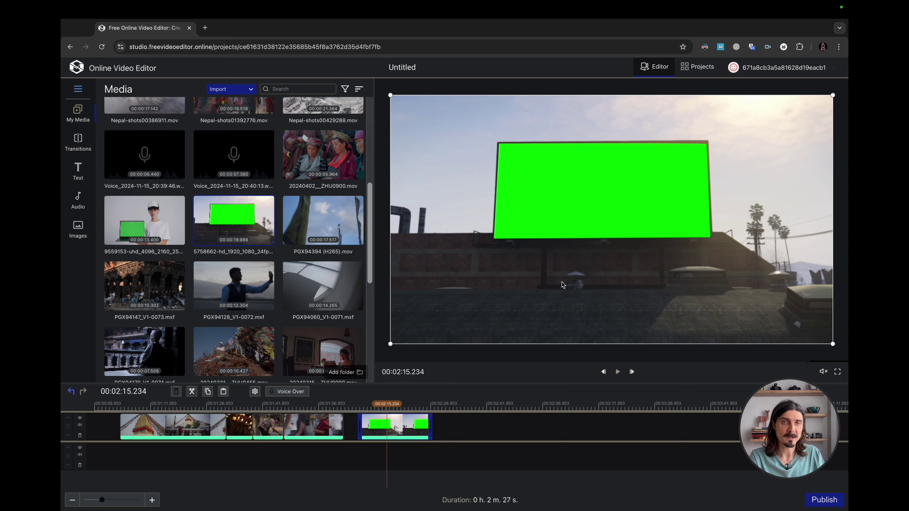
Move the green-screen billboard clip onto a new layer above the other clips, overlapping the end of the sequence
scroll(405, 429, "right", 1)
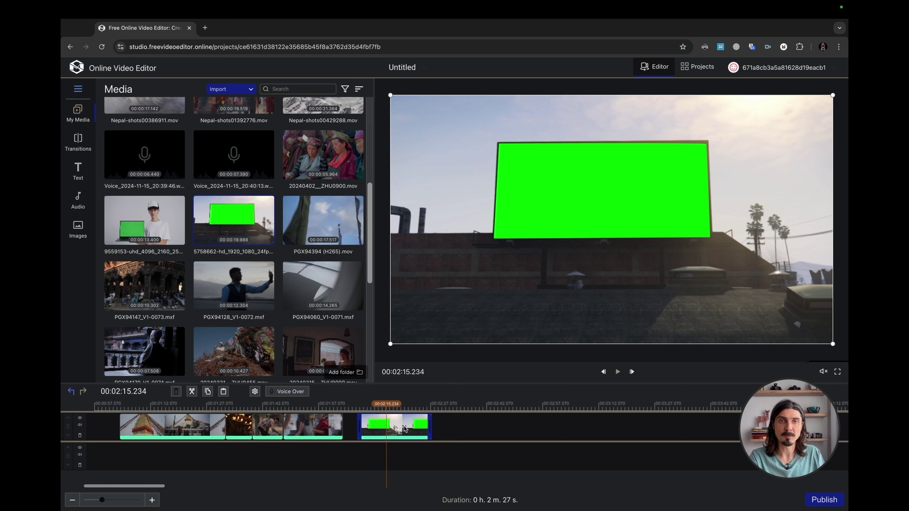
key("Delete")
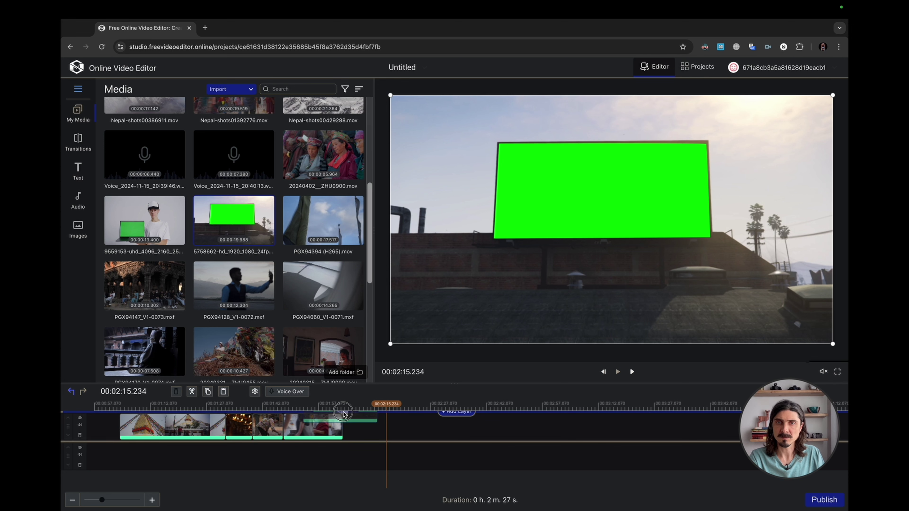
key("ctrl+z")
left_click_drag(349, 436, 310, 426)
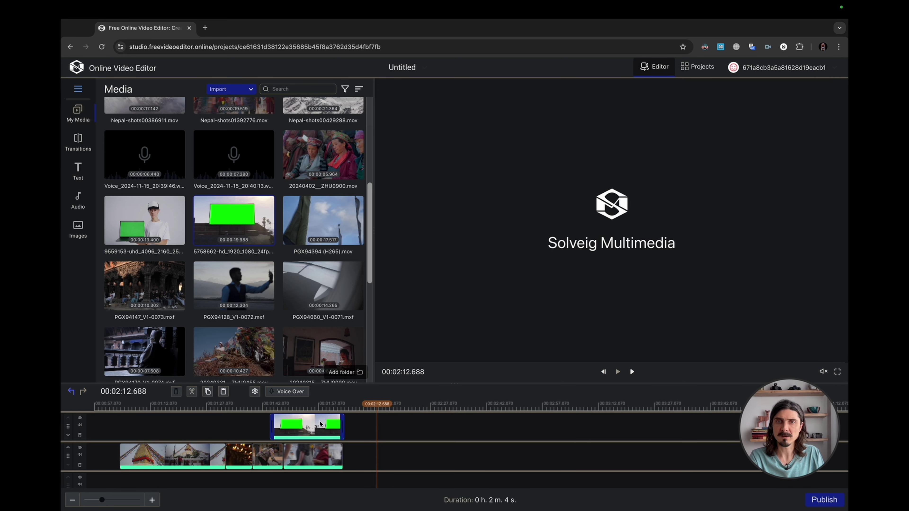
Enable Chroma Key on the billboard clip and scrub the timeline to check the keyed area
left_click(303, 406)
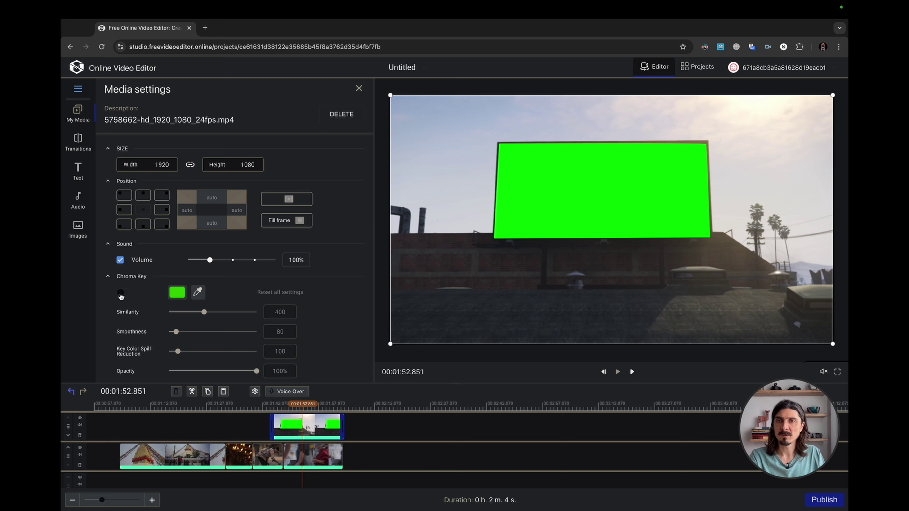
left_click(122, 294)
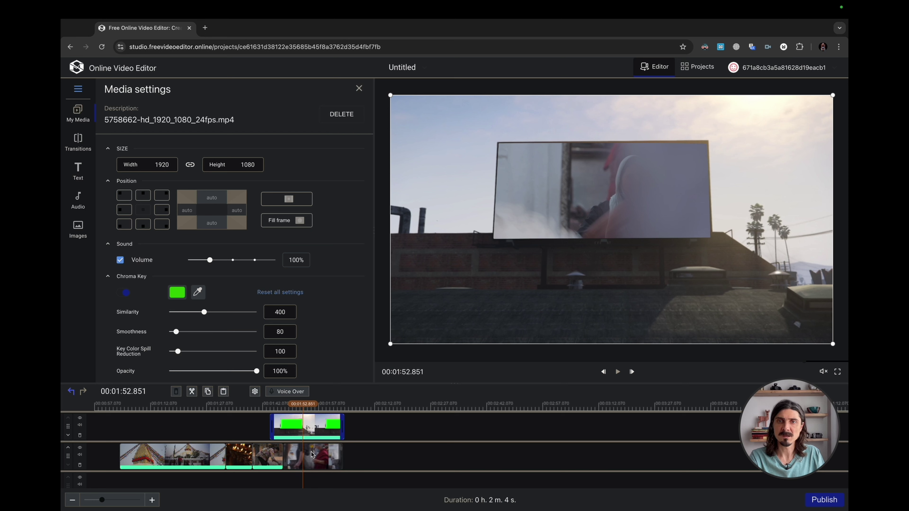
left_click_drag(303, 411, 311, 411)
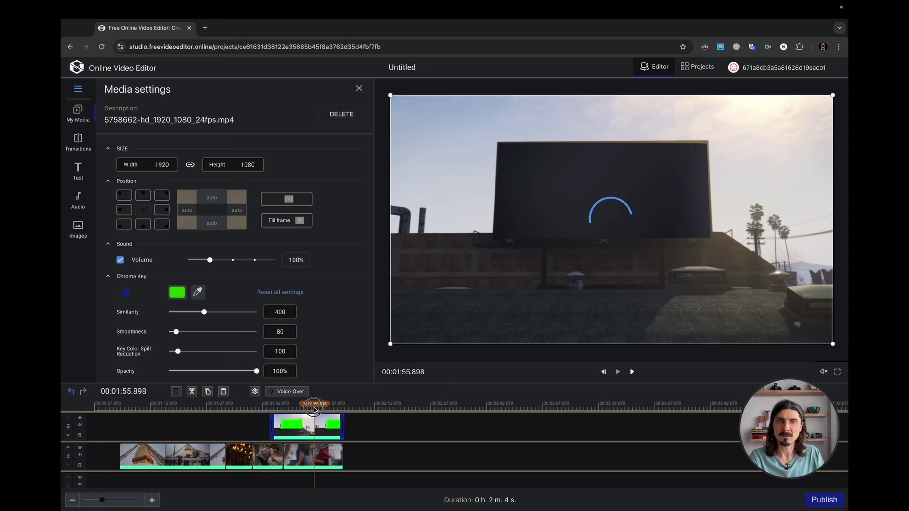
Trim the start and end of the billboard clip to match Nepal-shots01394031.mov on the layer below
left_click(319, 461)
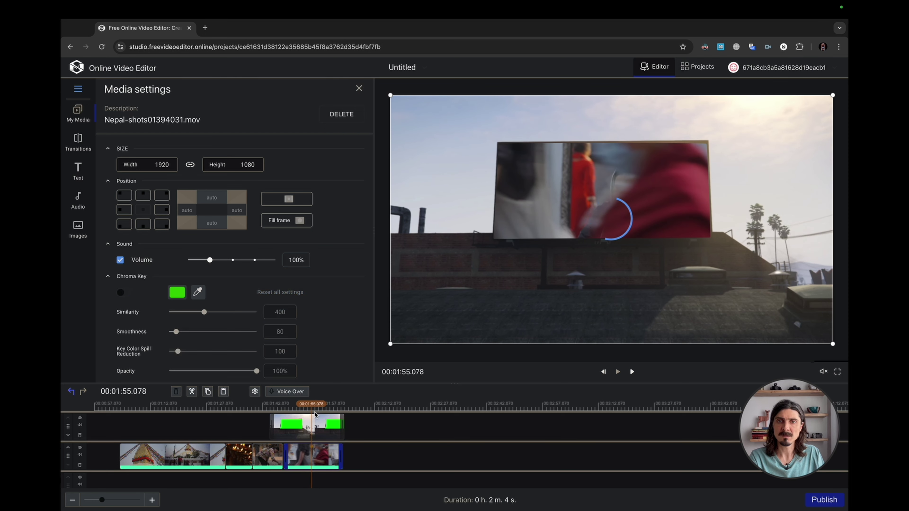
left_click_drag(272, 429, 284, 427)
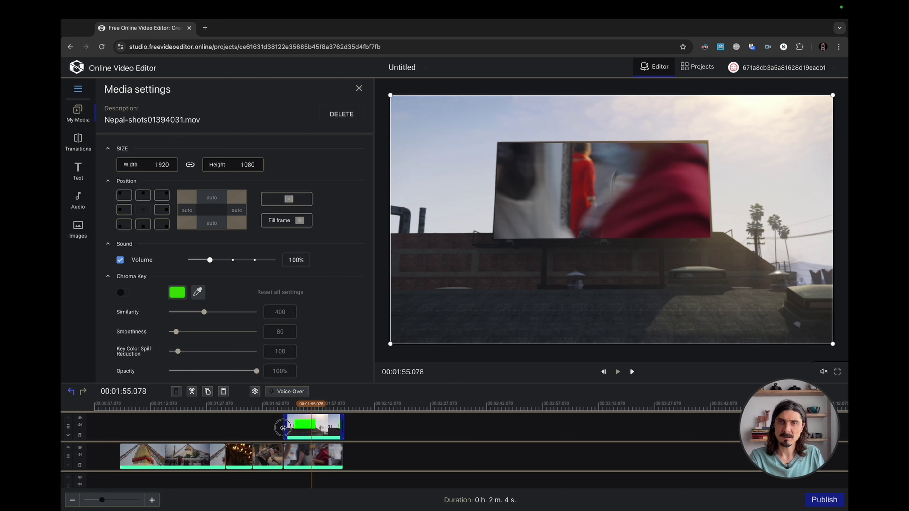
left_click_drag(344, 427, 342, 430)
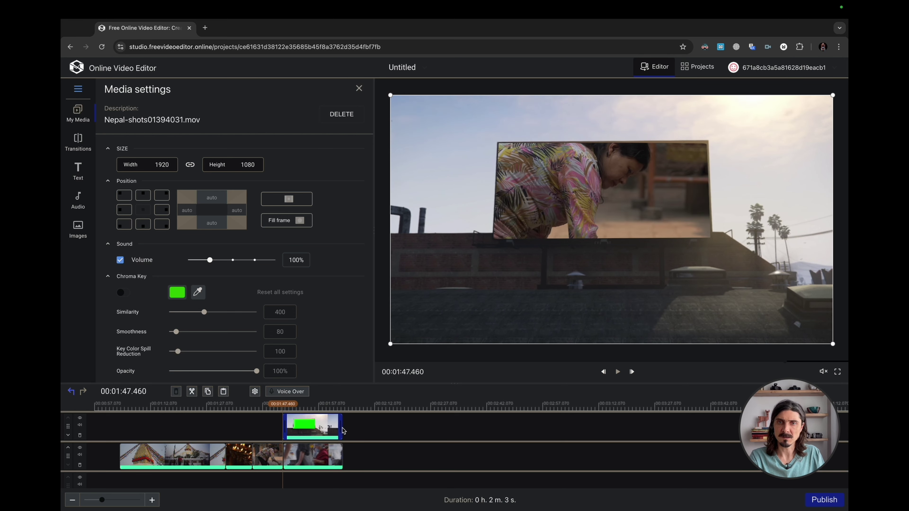
At 00:01:56.718, resize Nepal-shots01394031.mov to 980 by 551 and position it behind the billboard at 22% from left and 10% from top
left_click(309, 410)
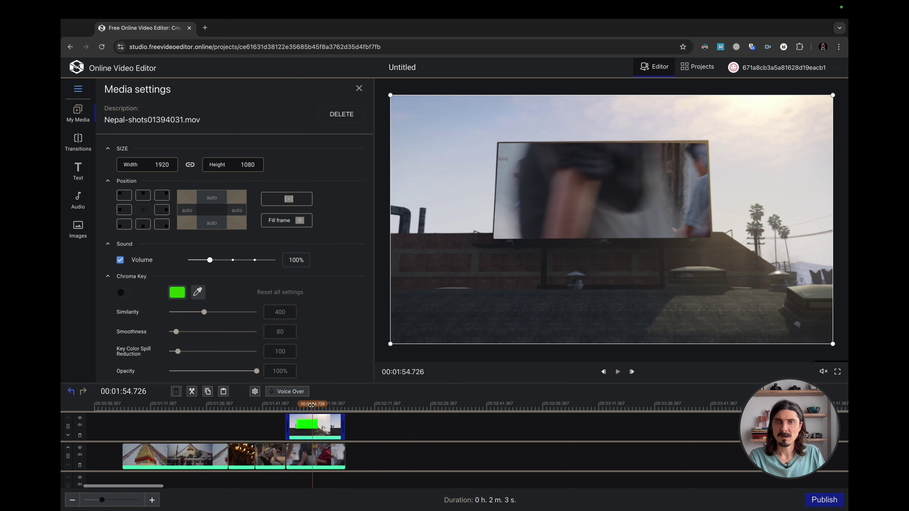
left_click_drag(310, 405, 323, 406)
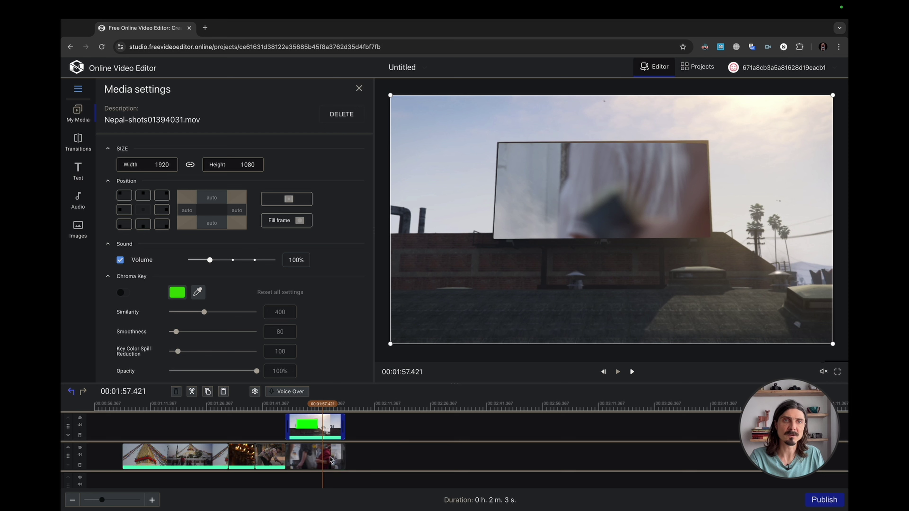
left_click(324, 458)
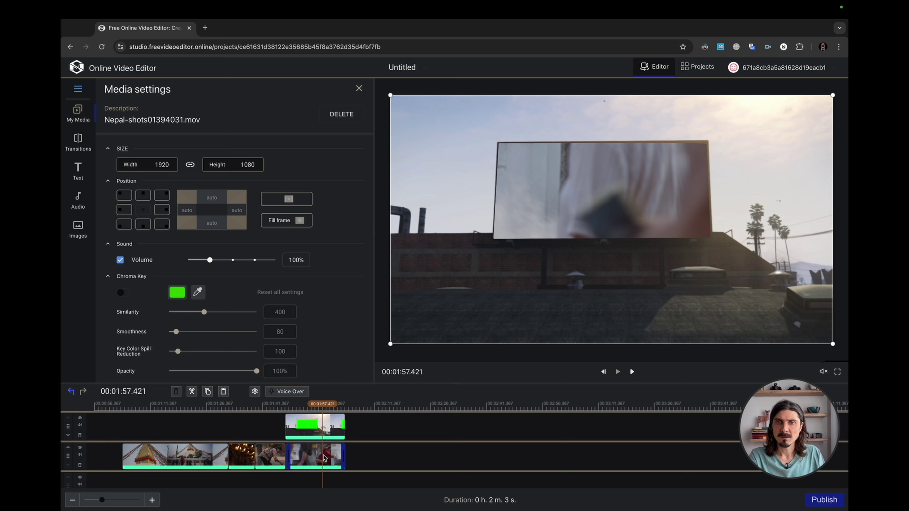
left_click_drag(324, 410, 321, 411)
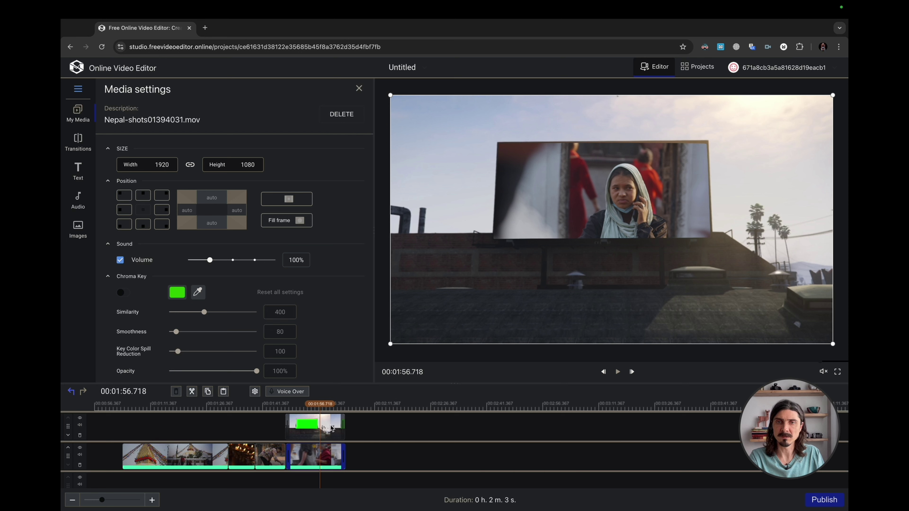
left_click(331, 428)
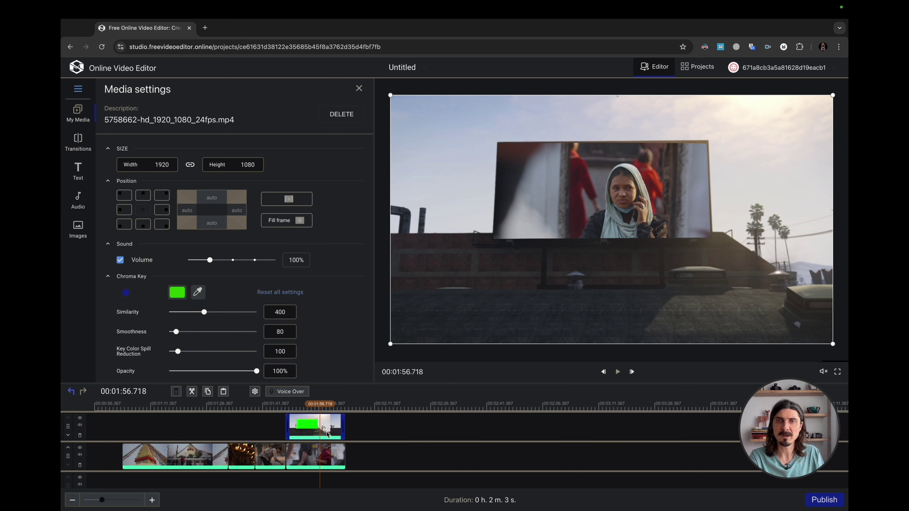
left_click(325, 457)
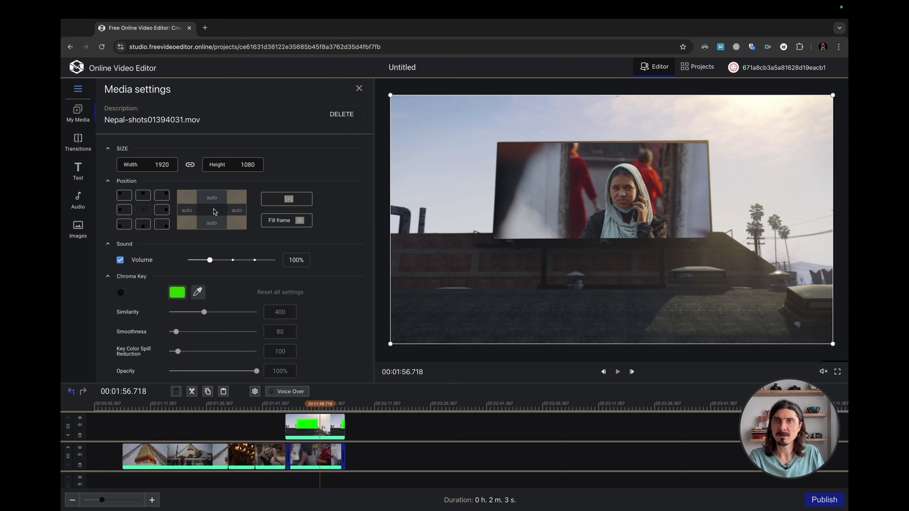
left_click_drag(390, 344, 489, 288)
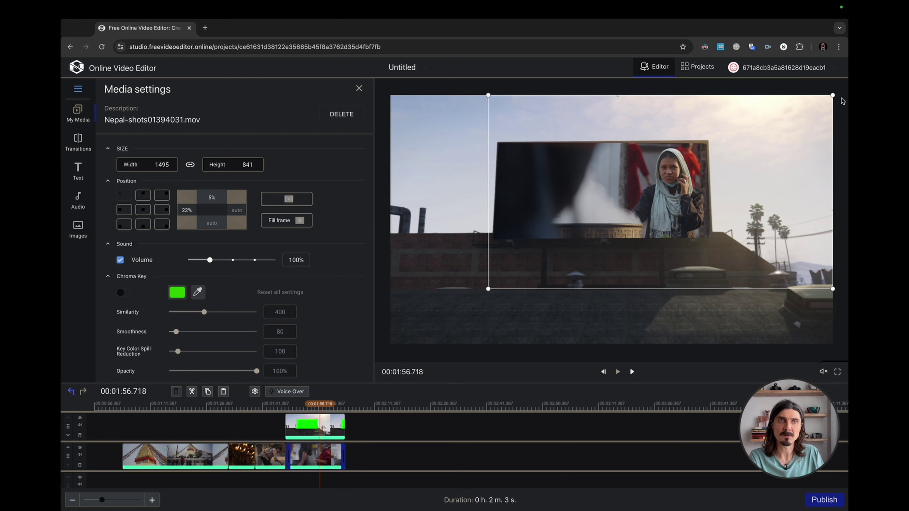
left_click_drag(833, 96, 754, 129)
left_click_drag(759, 289, 714, 264)
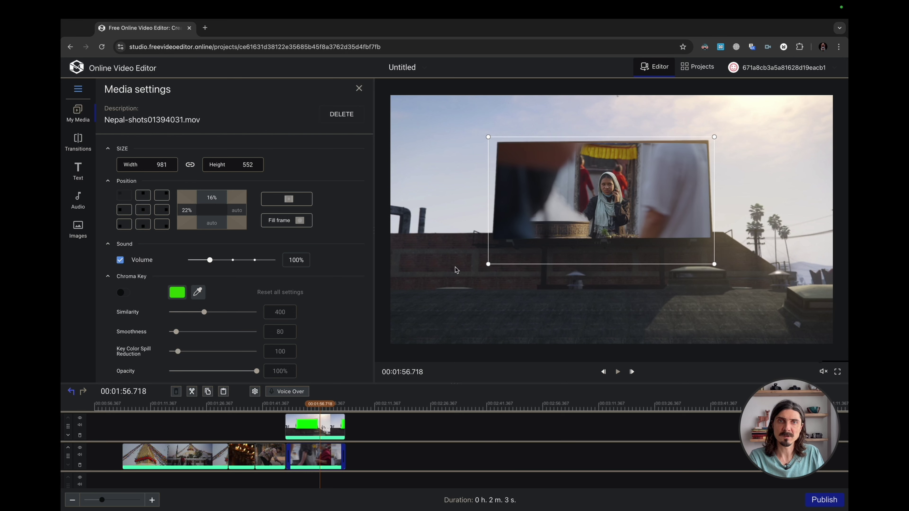
left_click_drag(487, 264, 488, 264)
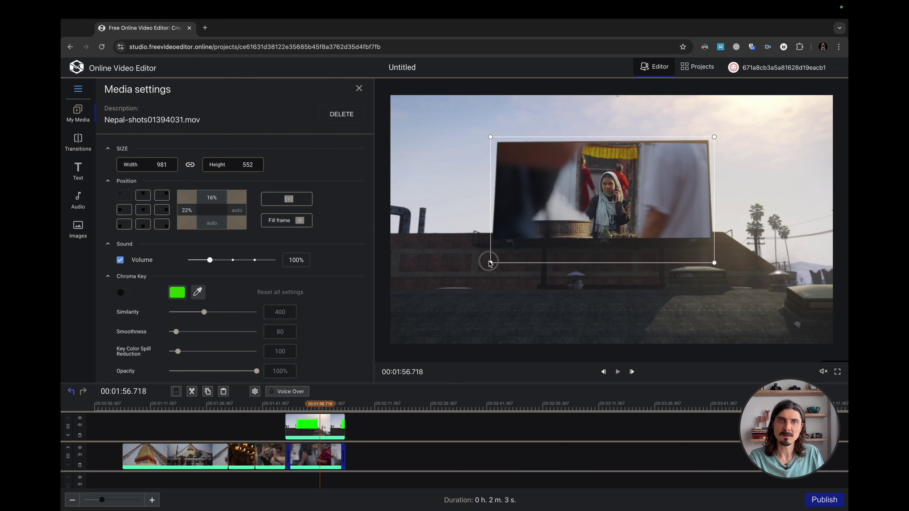
left_click_drag(619, 194, 620, 177)
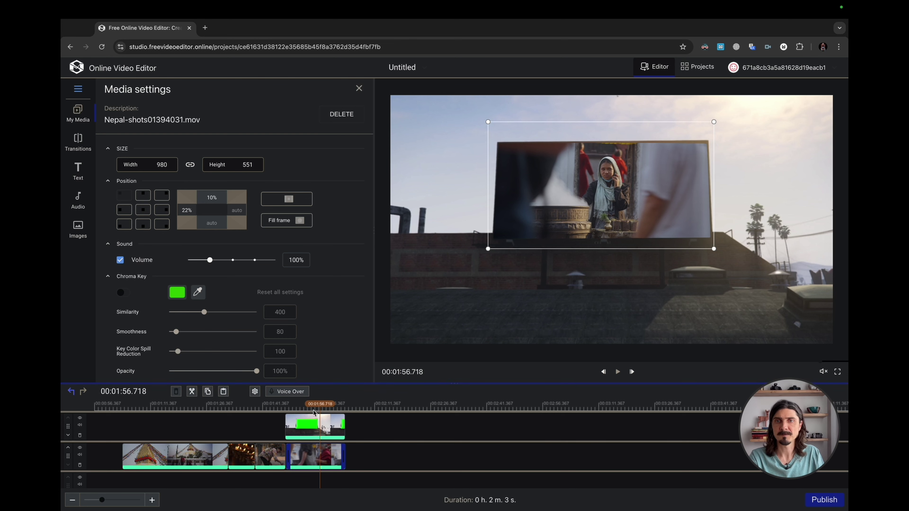
Play the sequence from 00:01:42.421 to review the billboard composite
left_click(281, 409)
left_click(267, 411)
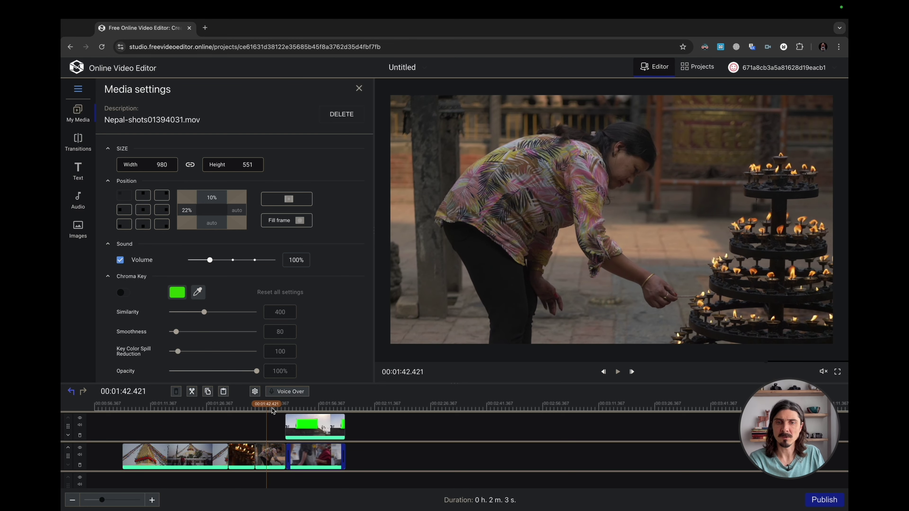
key("space")
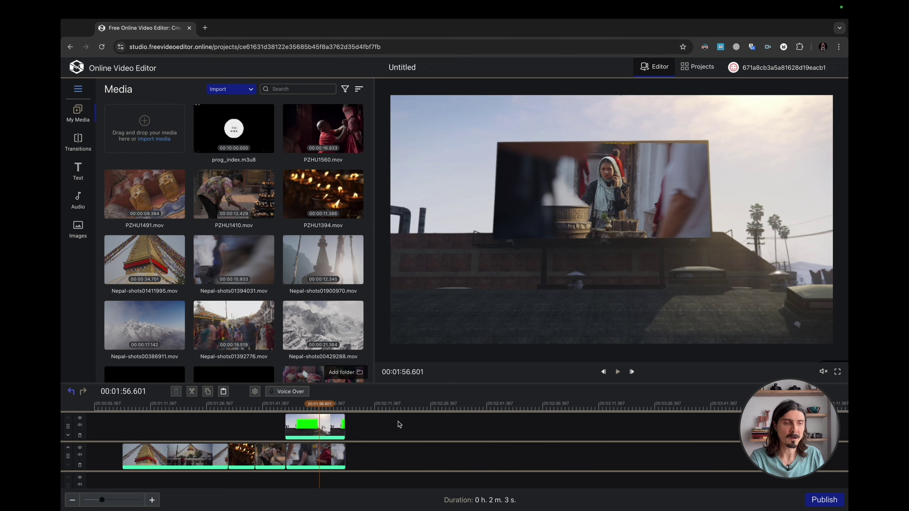
Switch the image library source to Unsplash and search for "clouds"
left_click(78, 229)
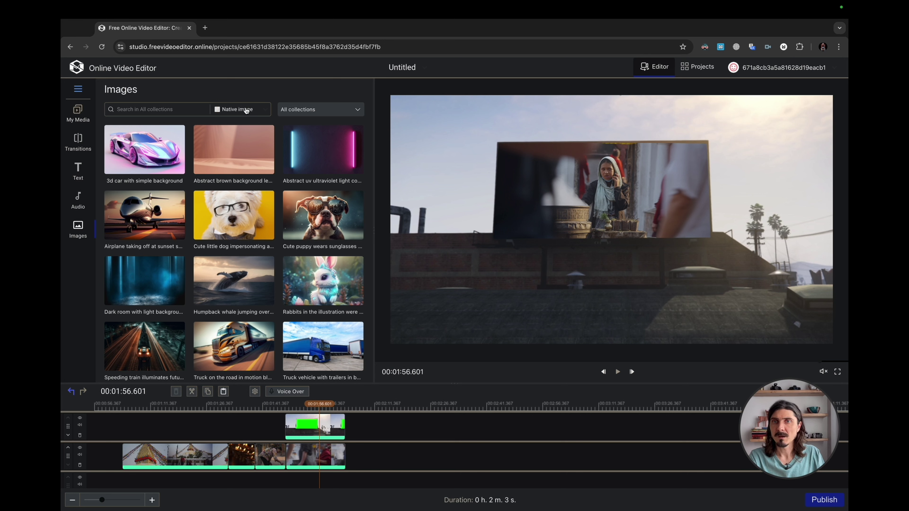
scroll(267, 132, "down", 1)
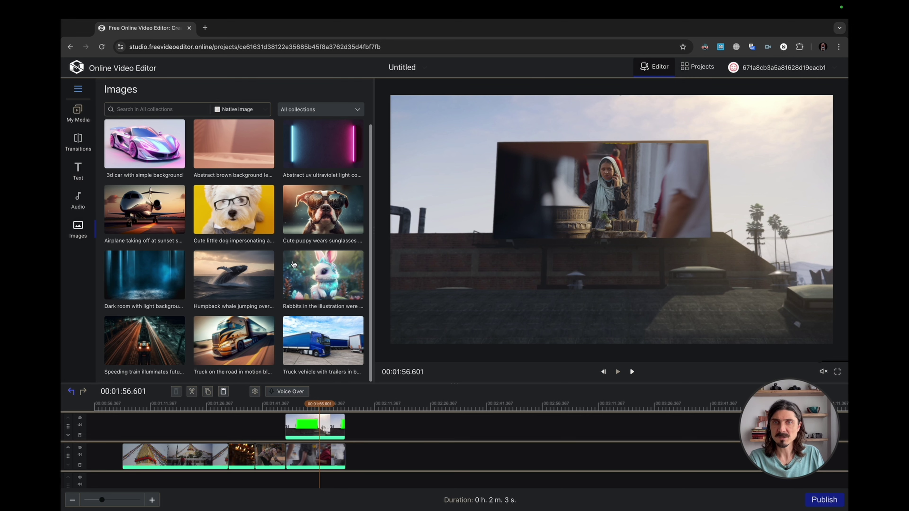
scroll(281, 220, "up", 1)
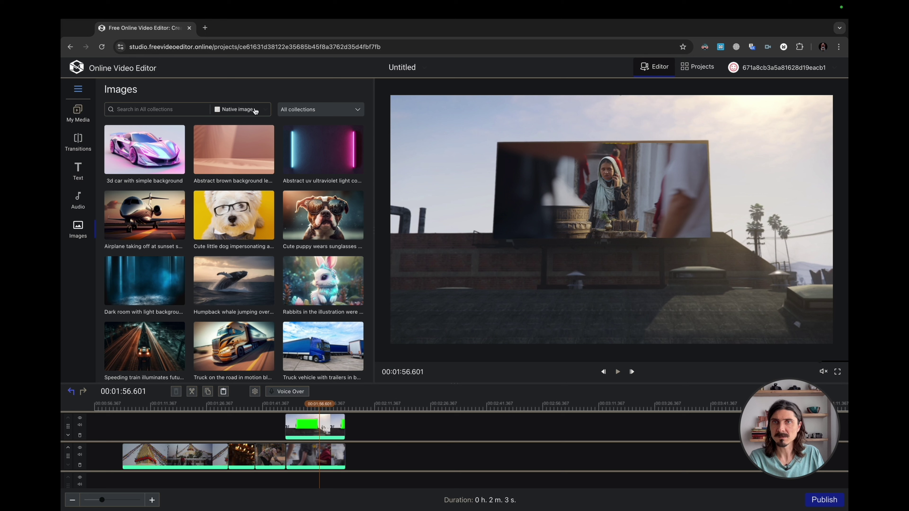
left_click(244, 110)
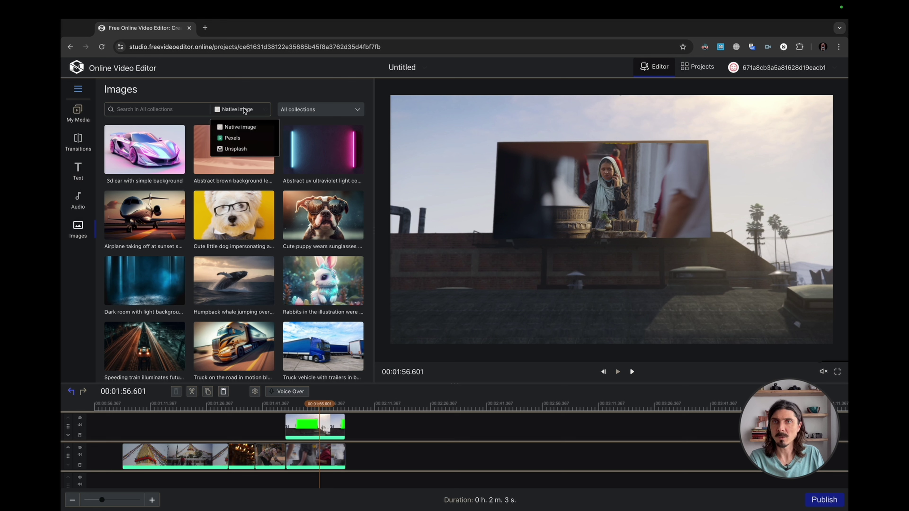
left_click(235, 149)
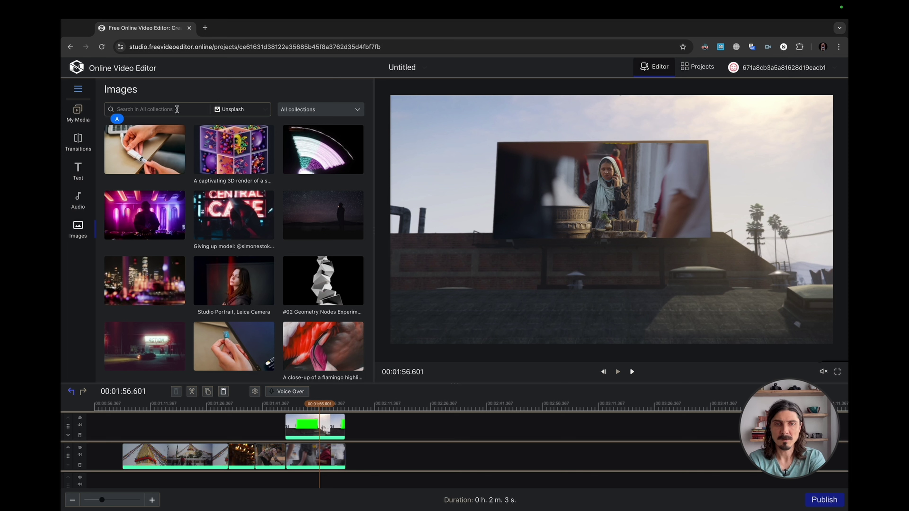
type("clouds")
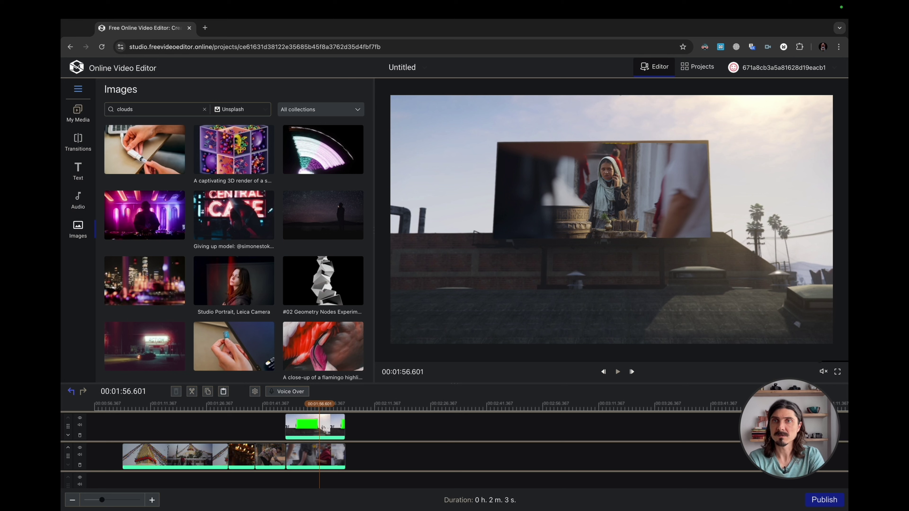
key("Return")
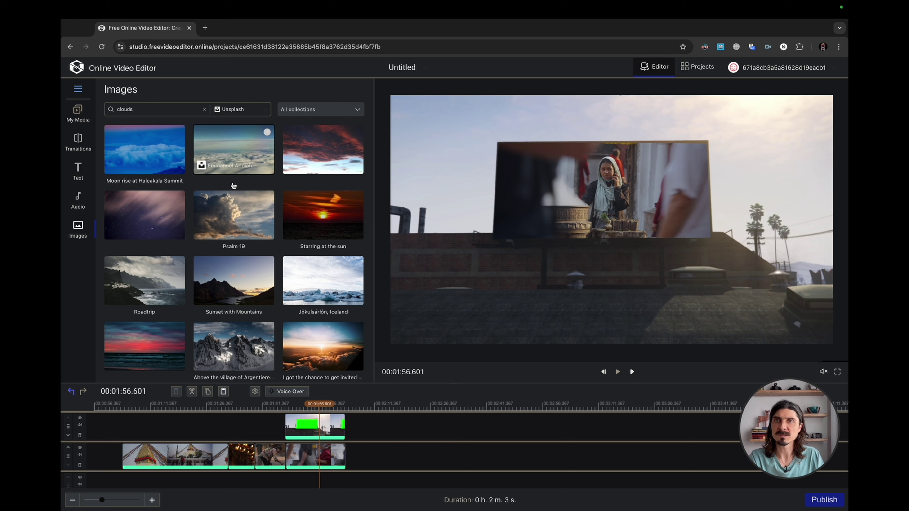
Preview the "Above the village of Argentiere..." image and browse the other cloud photos for a suitable one
scroll(188, 193, "down", 1)
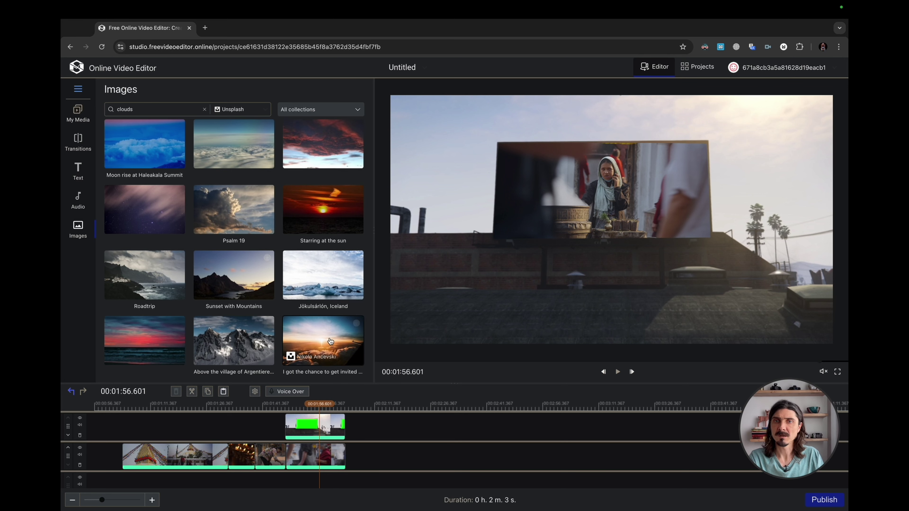
mouse_move(329, 340)
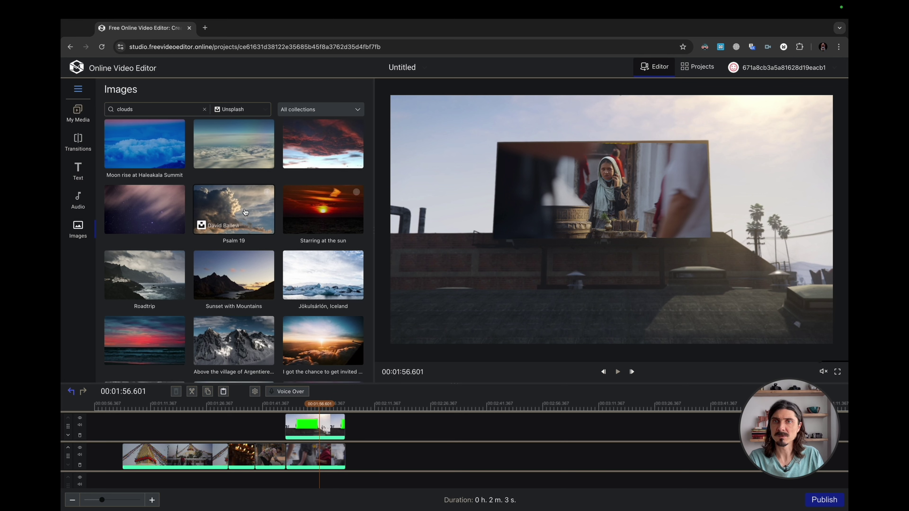
mouse_move(140, 335)
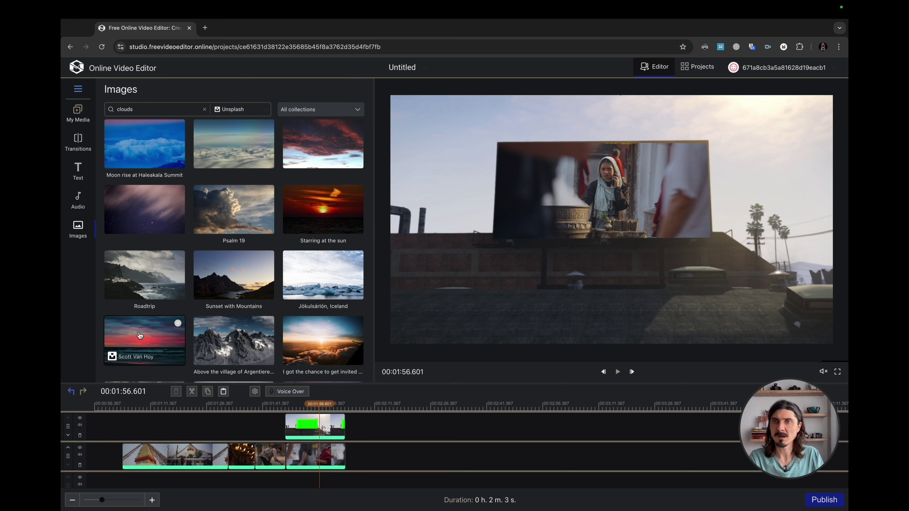
left_click(221, 342)
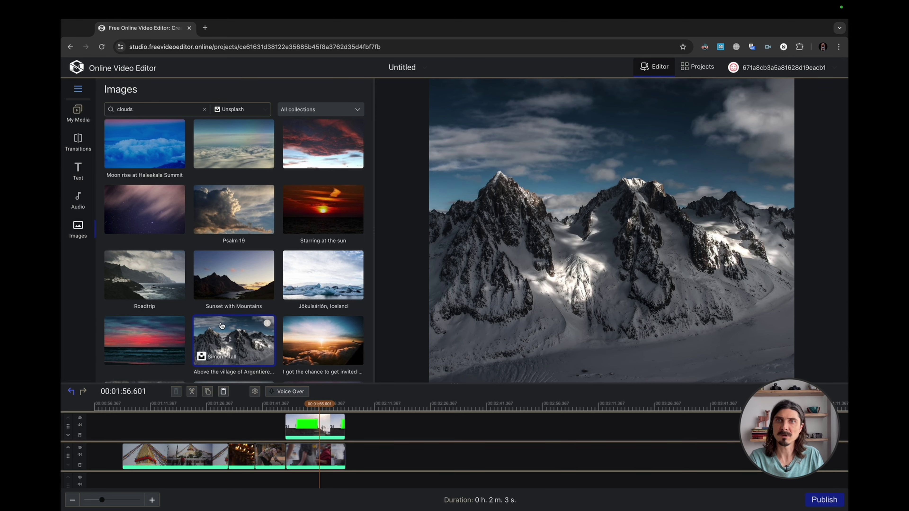
scroll(221, 325, "down", 2)
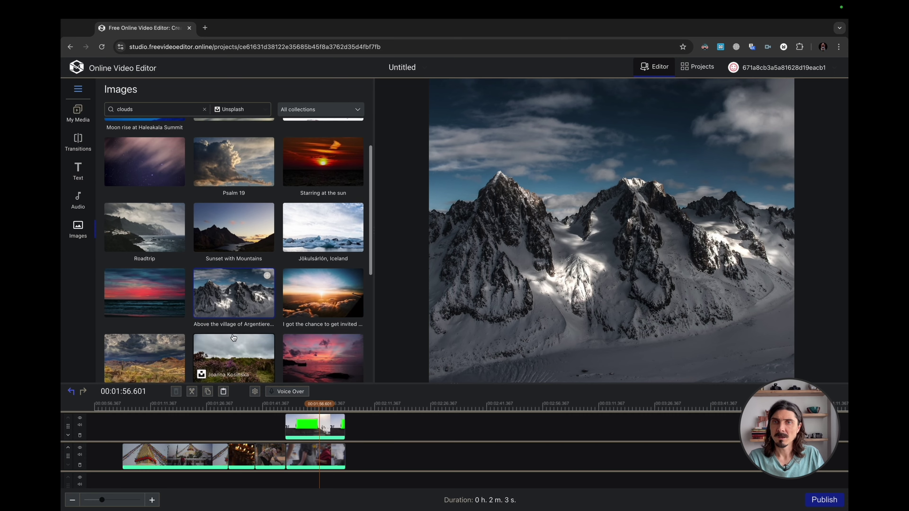
scroll(233, 338, "down", 9)
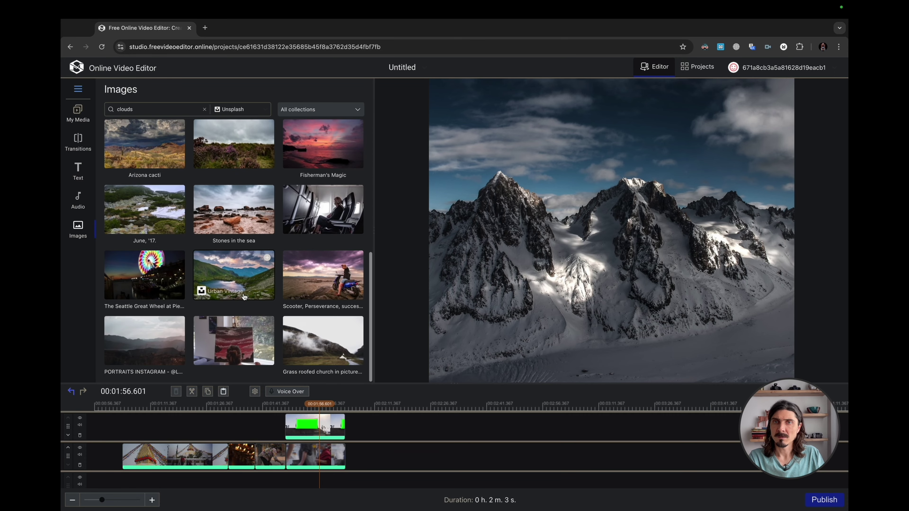
scroll(250, 301, "down", 9)
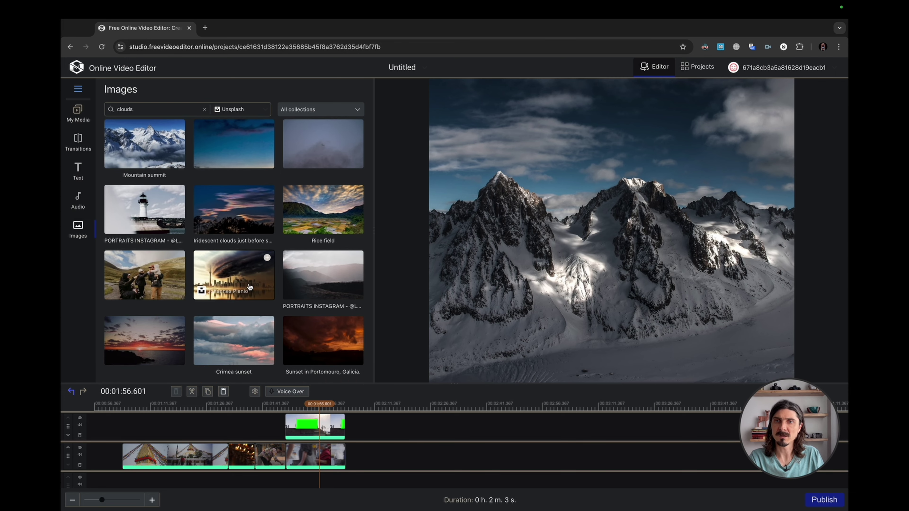
scroll(225, 283, "up", 2)
scroll(225, 283, "up", 1)
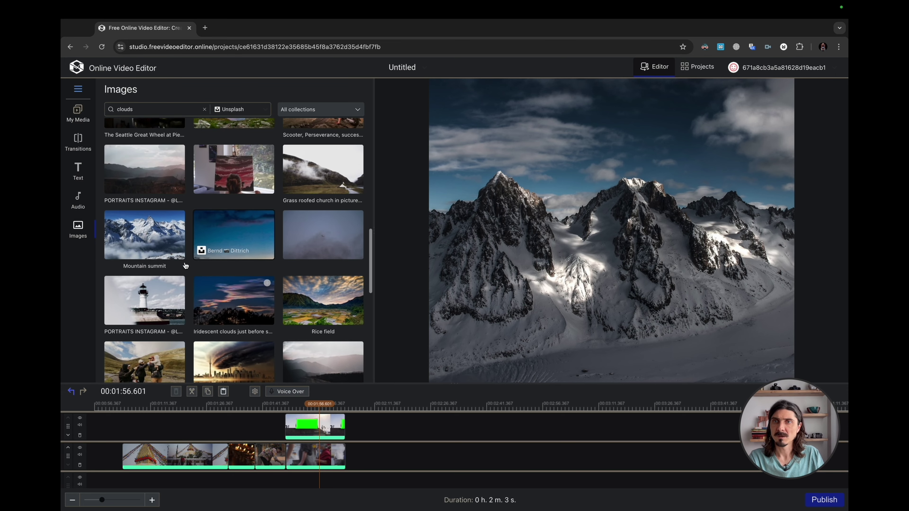
Add the "Mountain summit" image to the timeline and place it directly after the billboard clip on the same layer
left_click(149, 242)
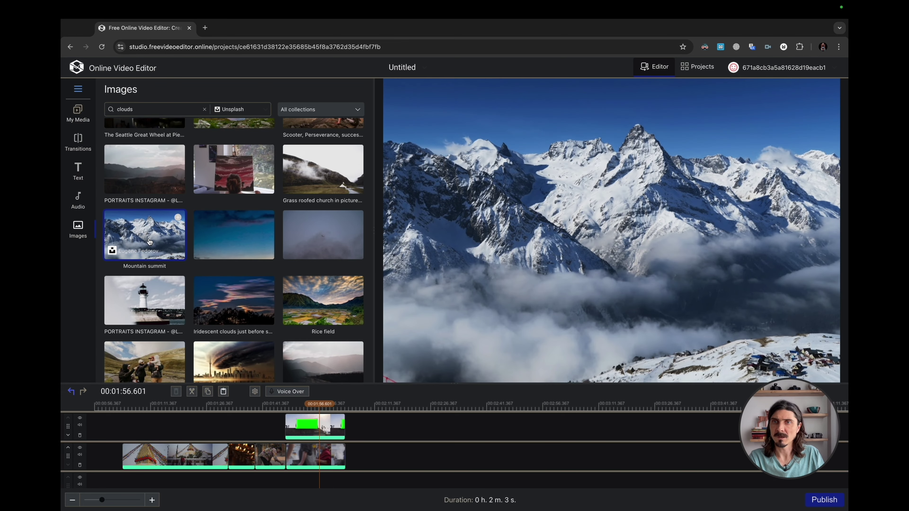
left_click(177, 218)
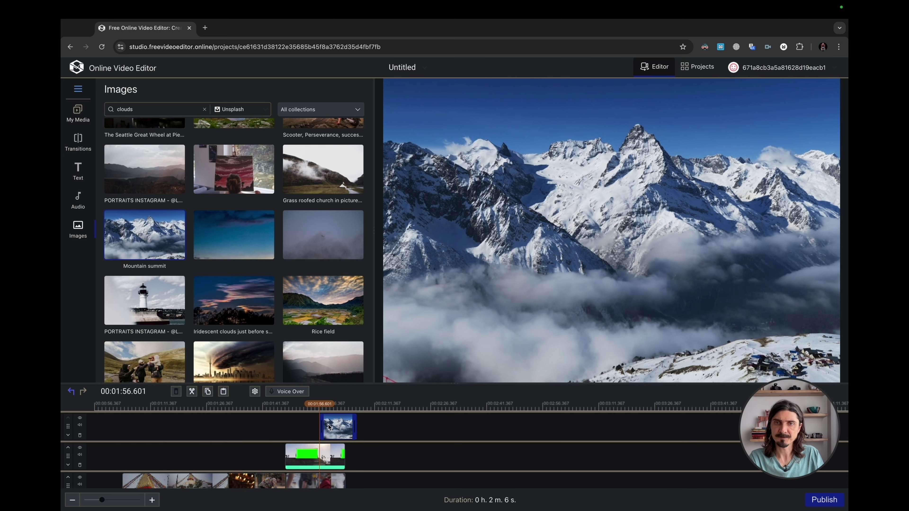
left_click_drag(329, 427, 354, 460)
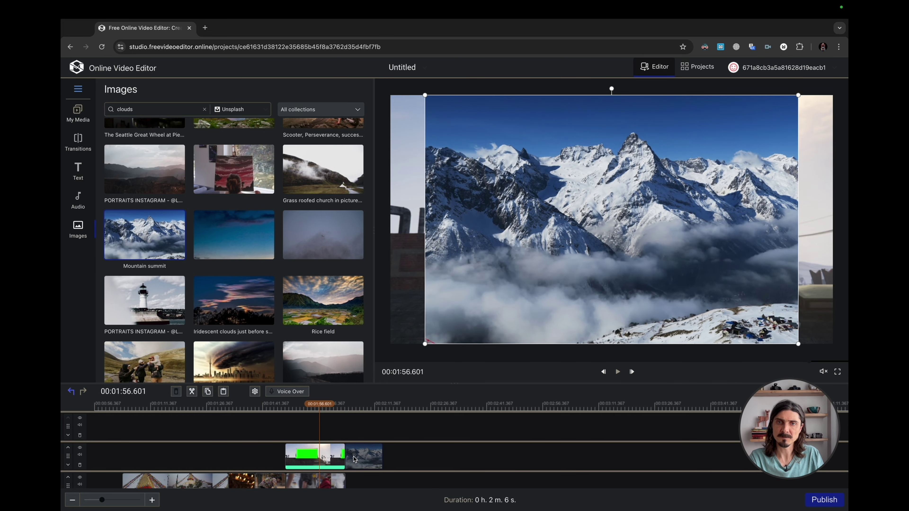
Play across the cut from the billboard clip to the mountain image, pause at 00:02:06.968 and deselect the image
left_click_drag(319, 404, 341, 405)
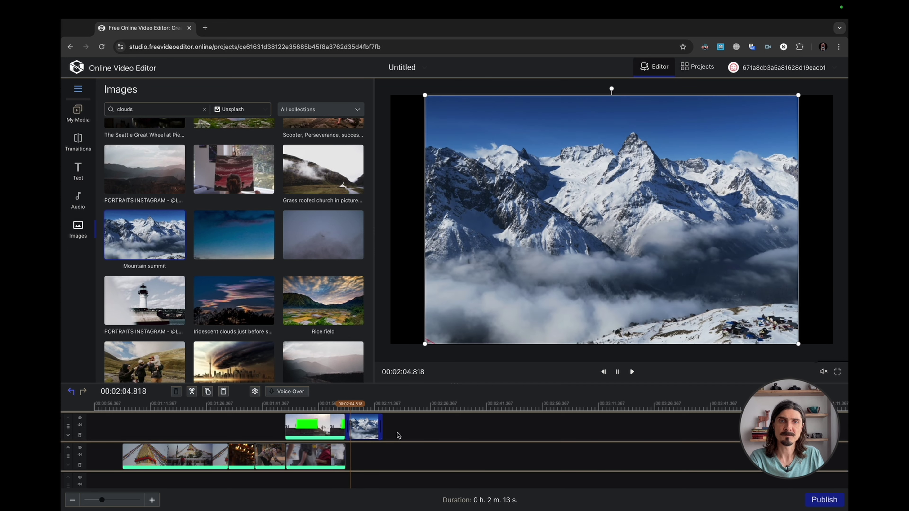
scroll(383, 449, "down", 1)
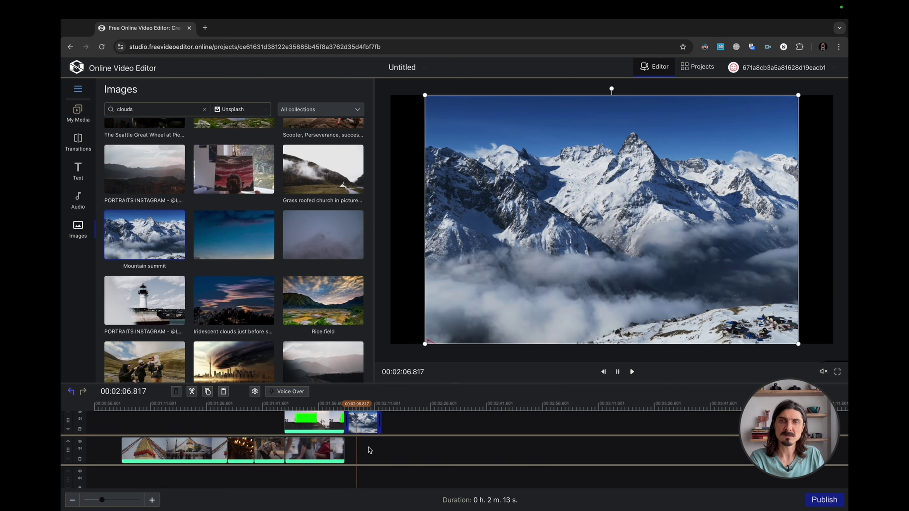
key("space")
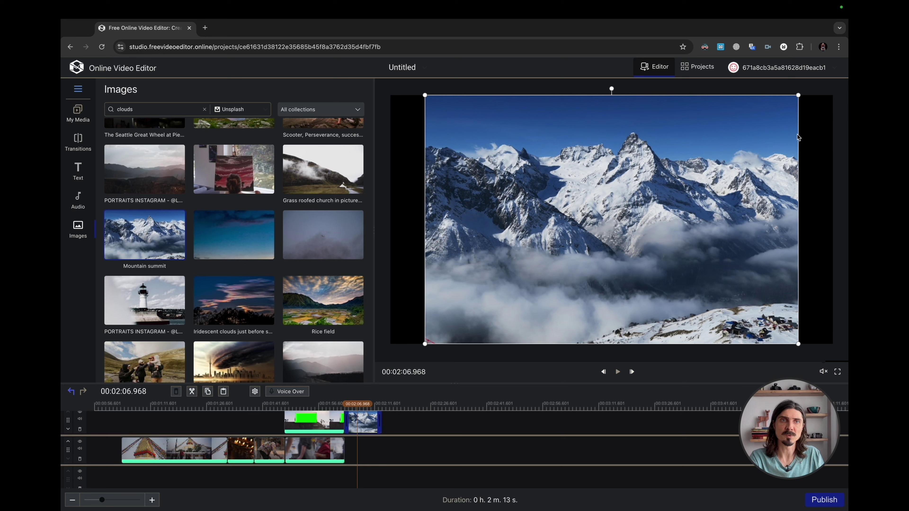
left_click(810, 133)
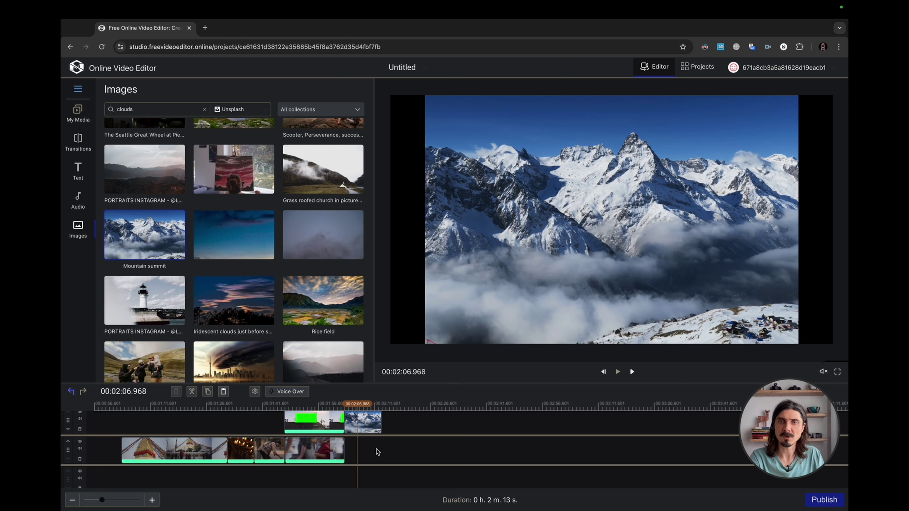
Add a Text clip on a new layer above the mountain image, aligned with the image's start and end
scroll(362, 448, "up", 1)
left_click(79, 172)
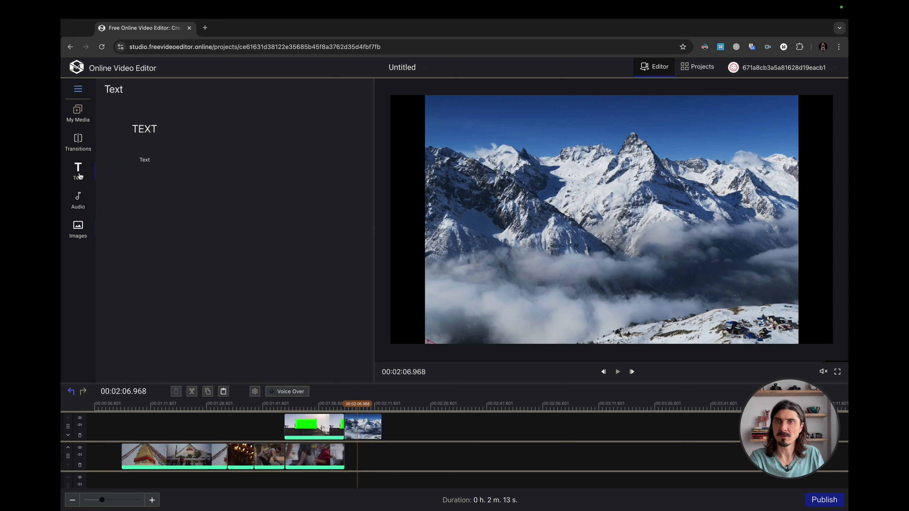
left_click(145, 135)
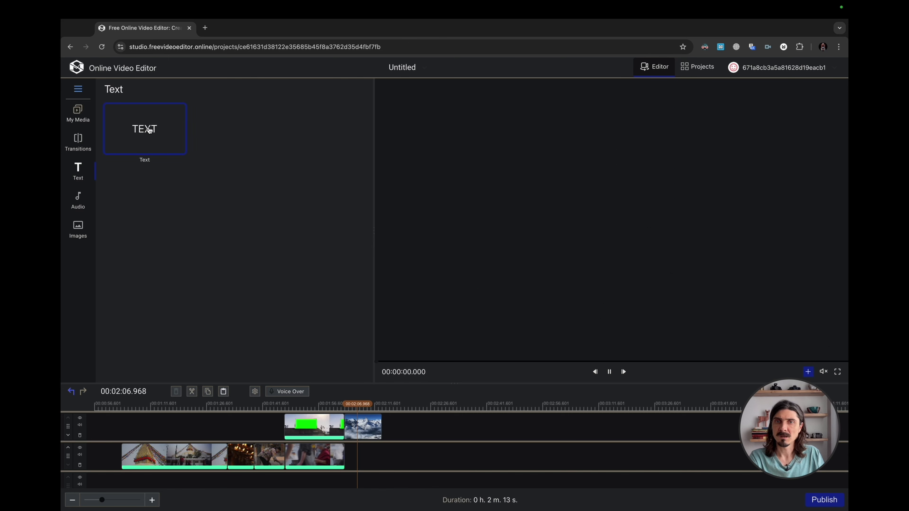
left_click_drag(149, 130, 359, 414)
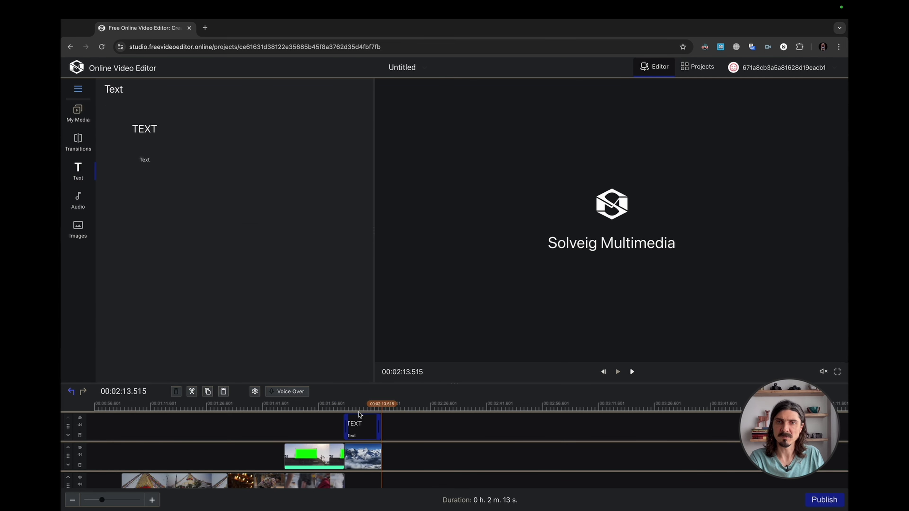
Open the text clip's settings, show the frame at 00:02:08.554 and replace the text with "THE END"
left_click(359, 428)
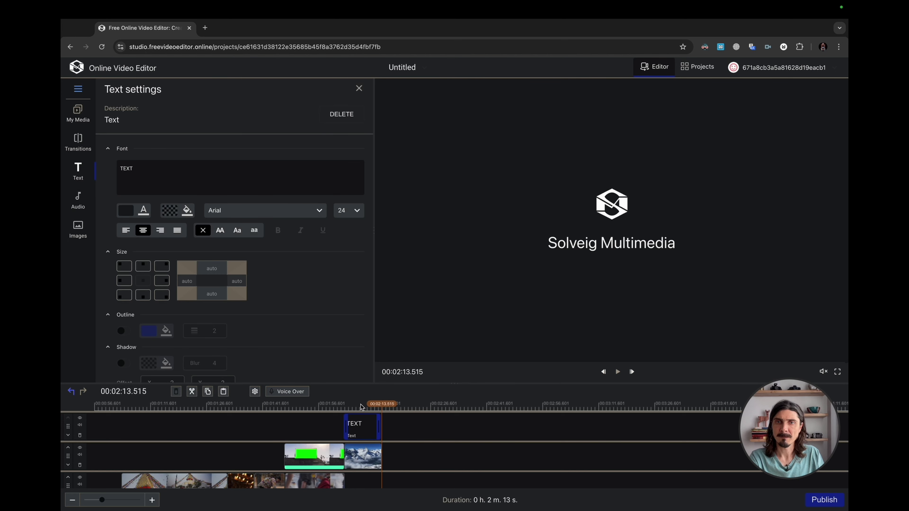
left_click(364, 424)
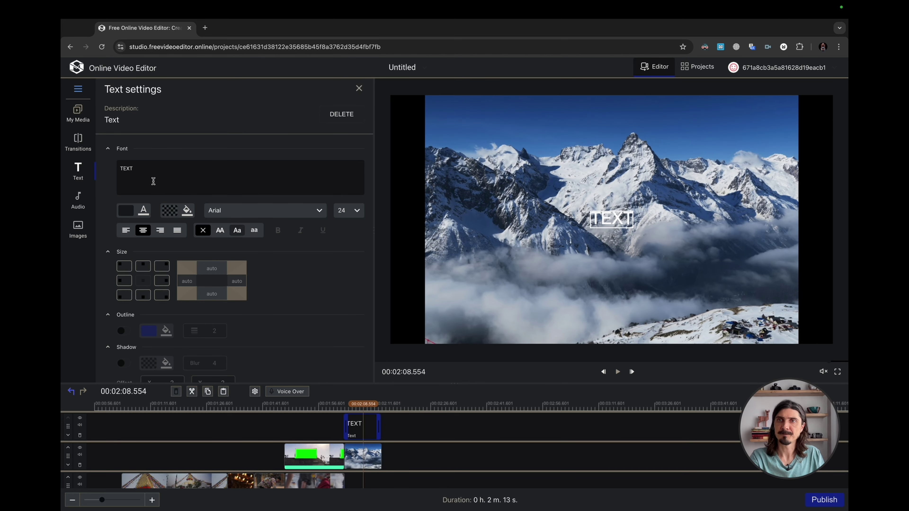
double_click(131, 169)
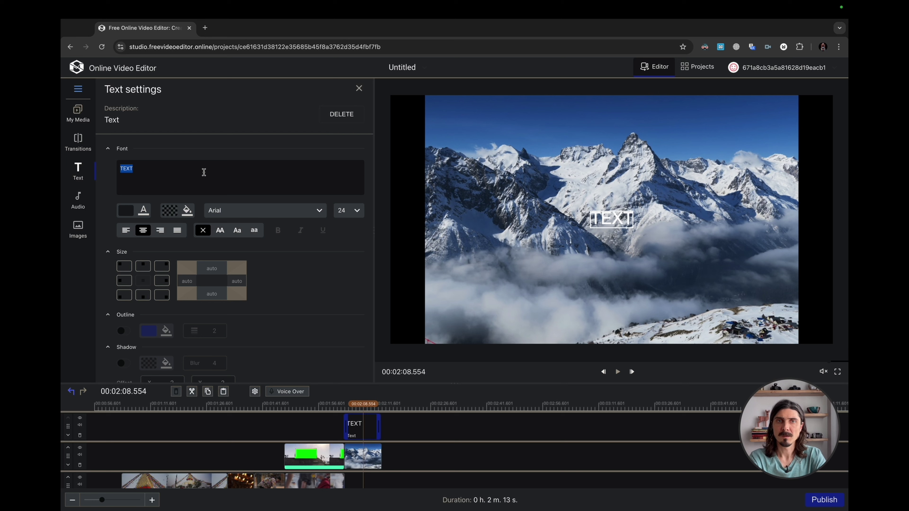
type("THE E")
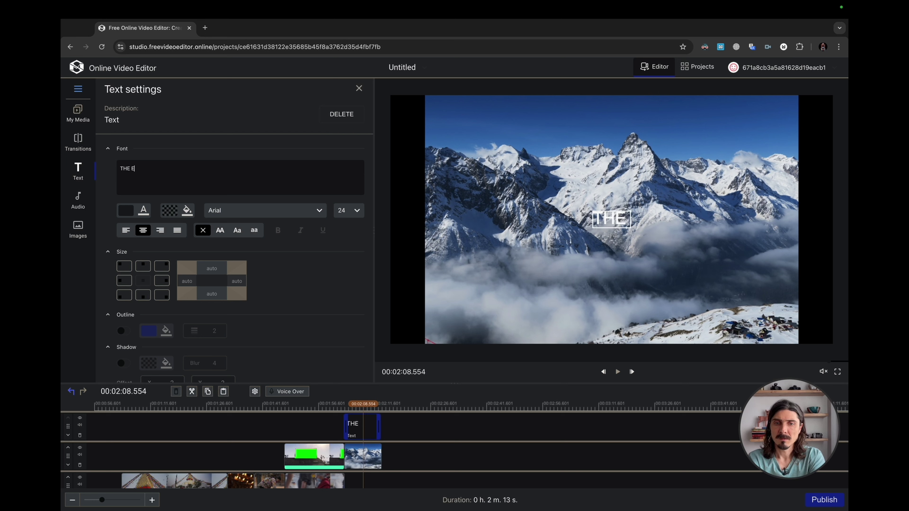
type("ND")
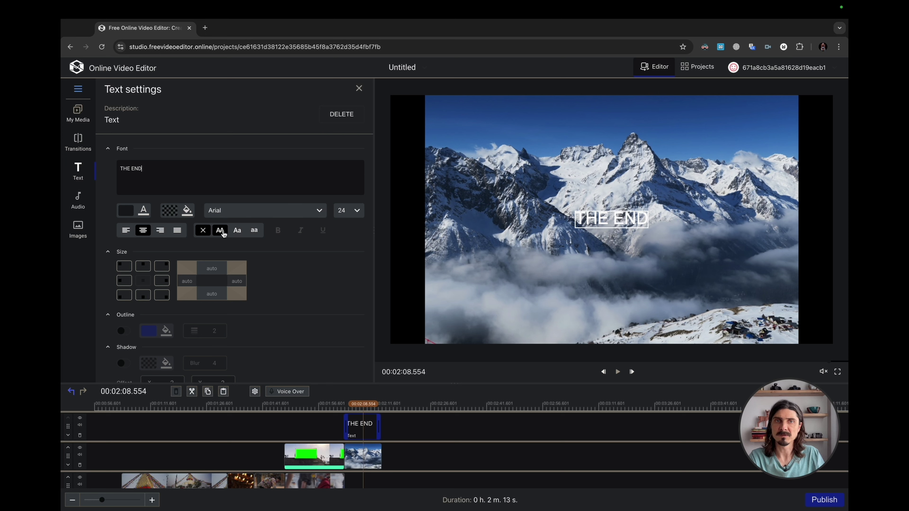
Try lowercase on the title, set it to all uppercase and set its font size to 72
left_click(254, 231)
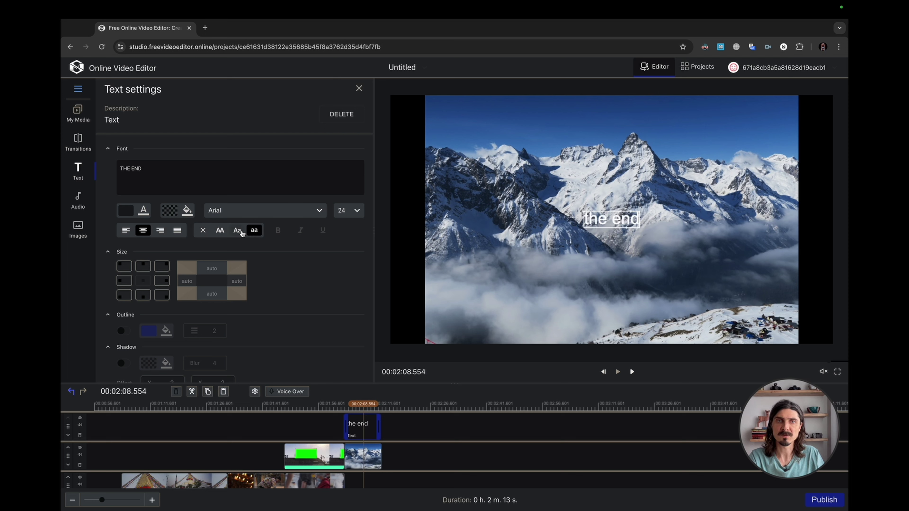
left_click(221, 231)
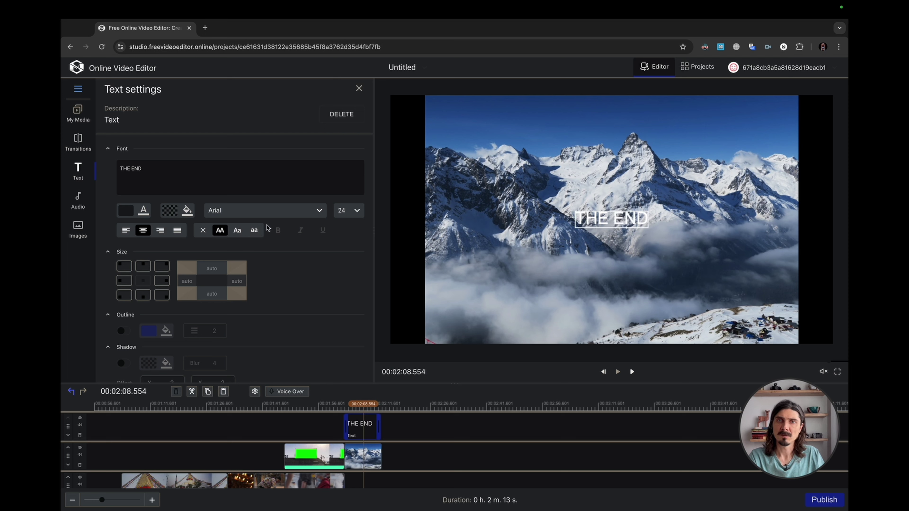
left_click(346, 218)
scroll(342, 265, "down", 3)
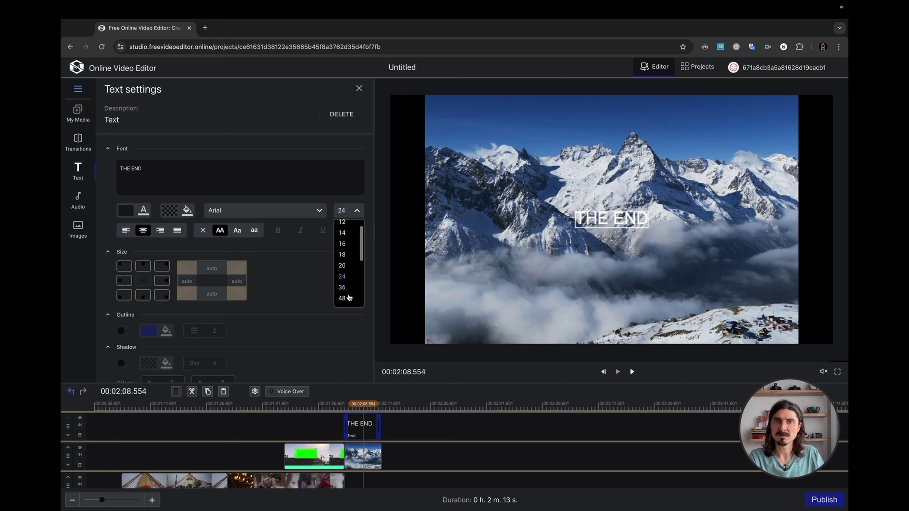
left_click(343, 276)
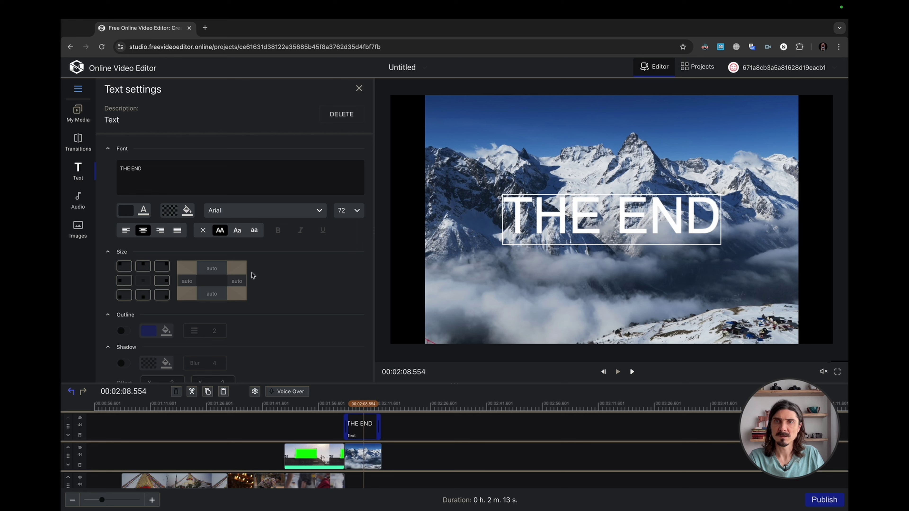
scroll(128, 327, "down", 1)
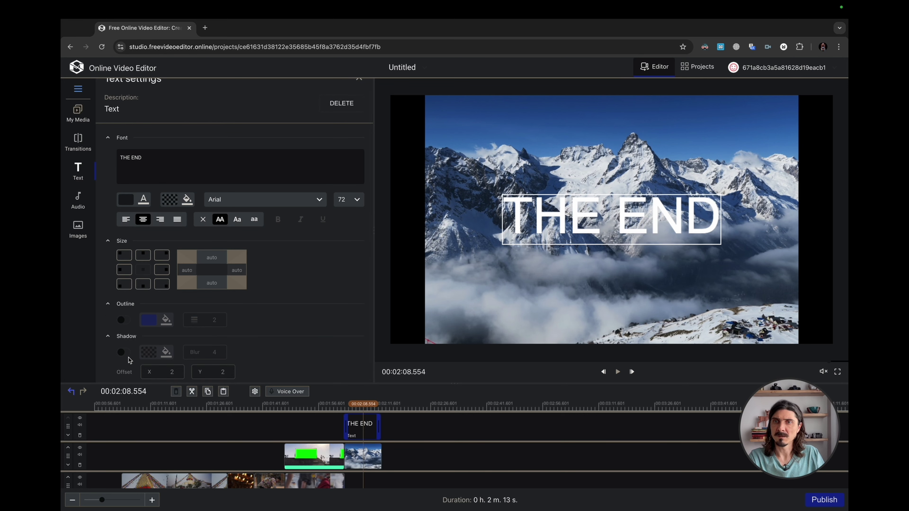
Turn on the title's shadow, deselect the text clip and show the frame at 00:02:09.023
left_click(121, 353)
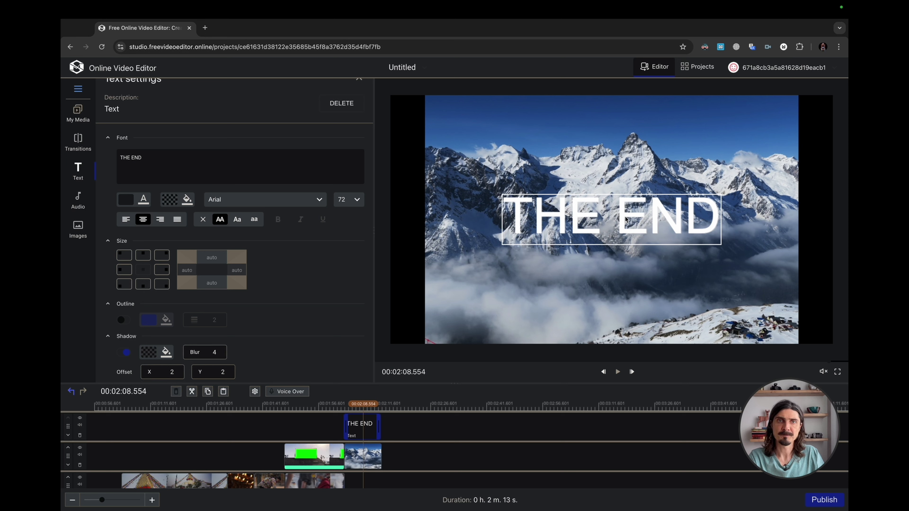
mouse_move(355, 411)
left_mouse_down()
mouse_move(337, 410)
mouse_move(363, 410)
left_mouse_up()
left_click(397, 432)
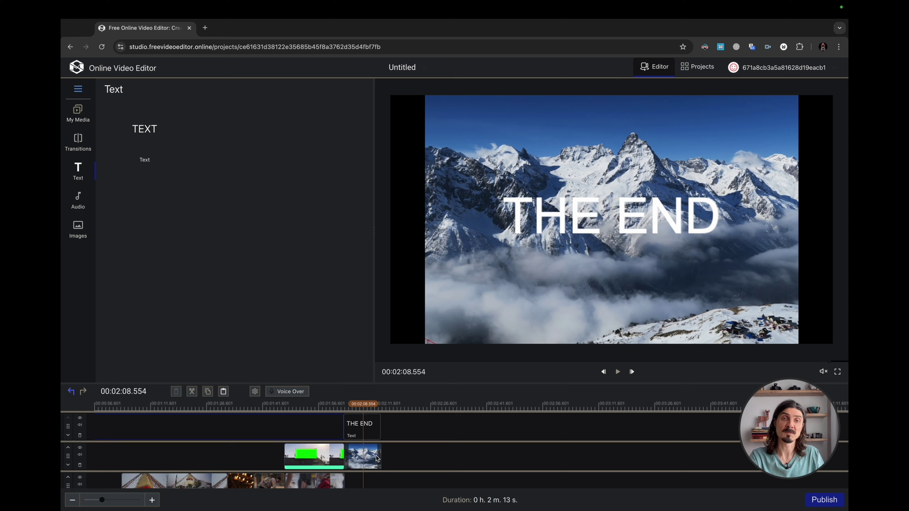
left_click_drag(368, 406, 370, 407)
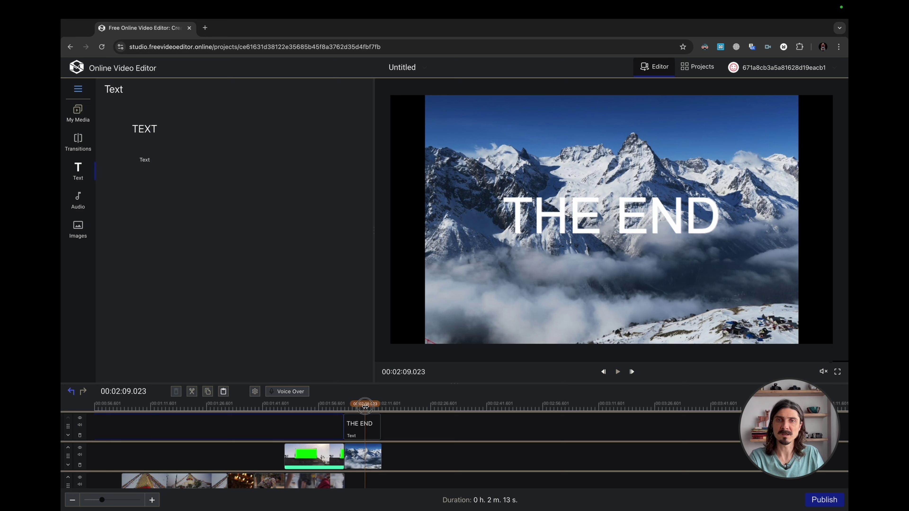
Switch the image library's source to Pexels for the clouds search and preview the Dubai skyline image
left_click(78, 229)
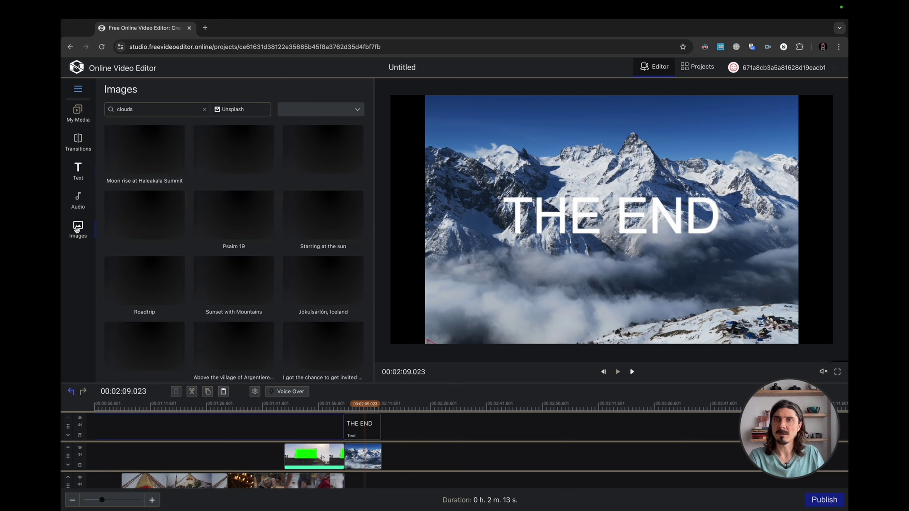
left_click(231, 114)
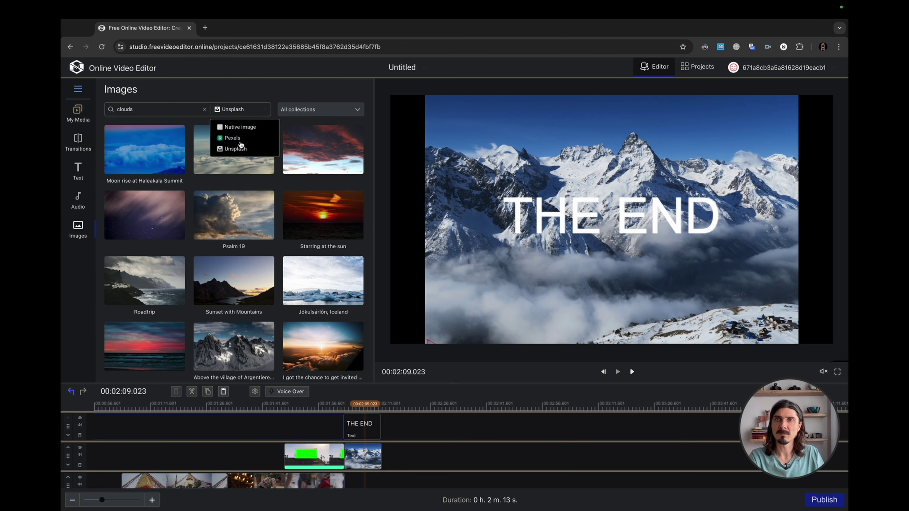
left_click(233, 138)
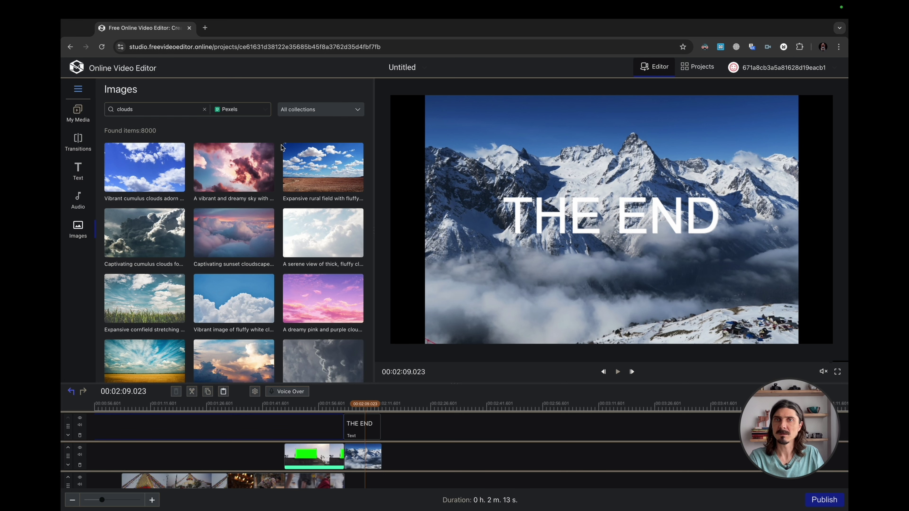
scroll(279, 150, "down", 1)
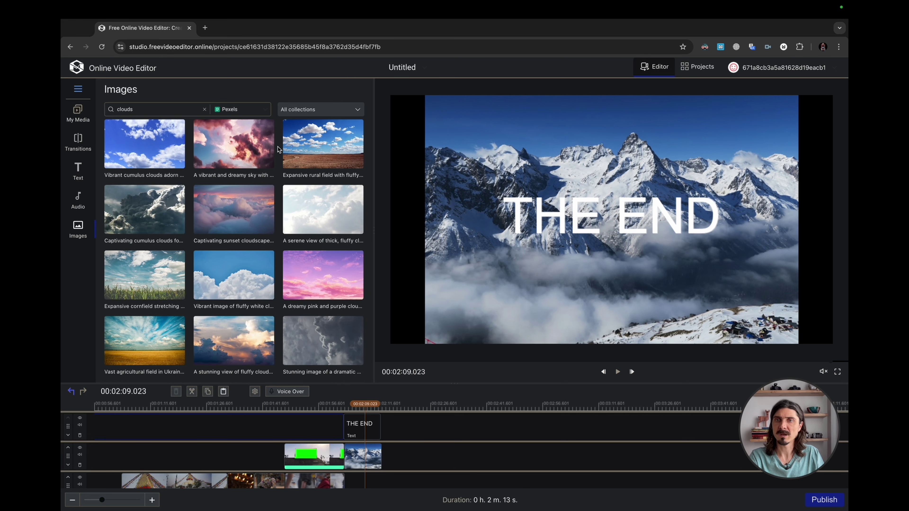
scroll(278, 194, "down", 10)
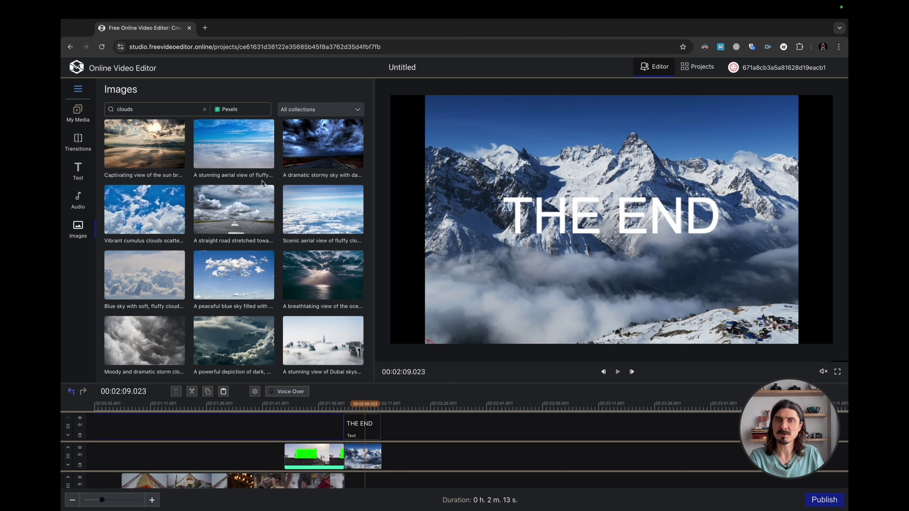
scroll(260, 180, "up", 1)
left_click(324, 367)
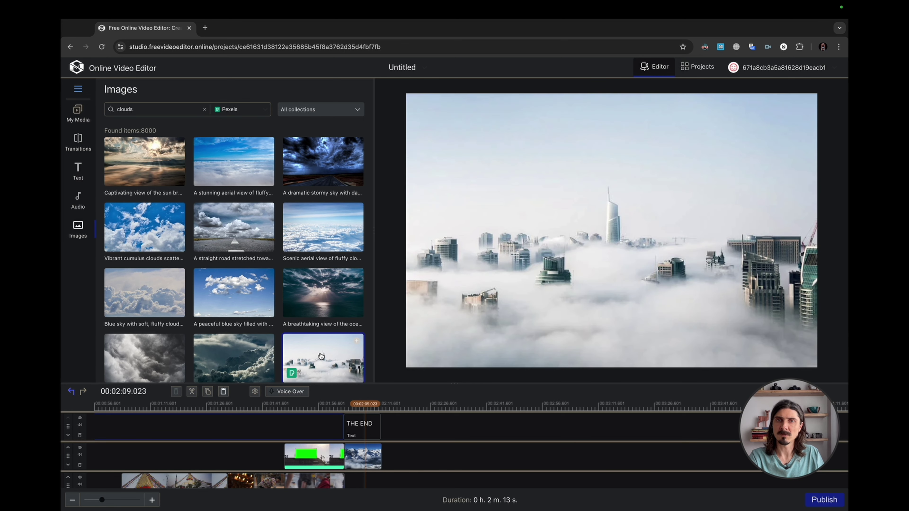
Browse further through the Pexels cloud images and preview the orange cloudscape photo
scroll(308, 285, "down", 5)
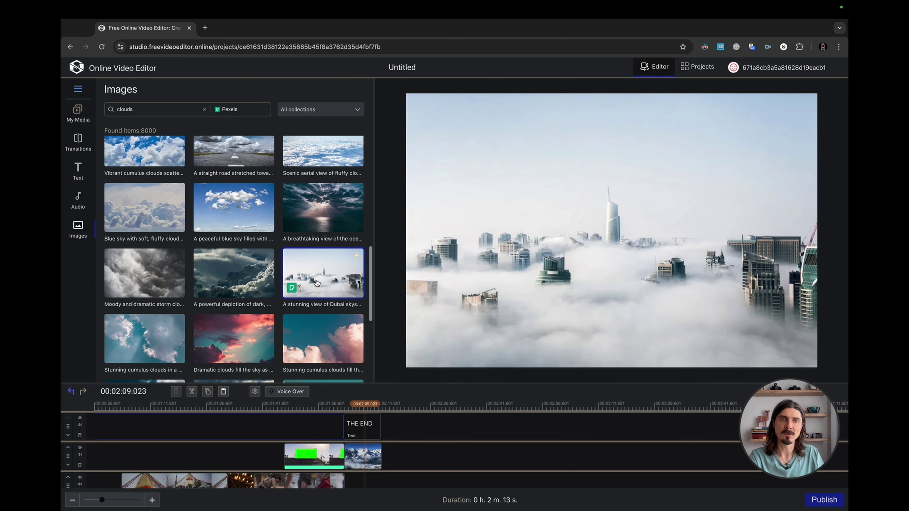
scroll(318, 316, "down", 6)
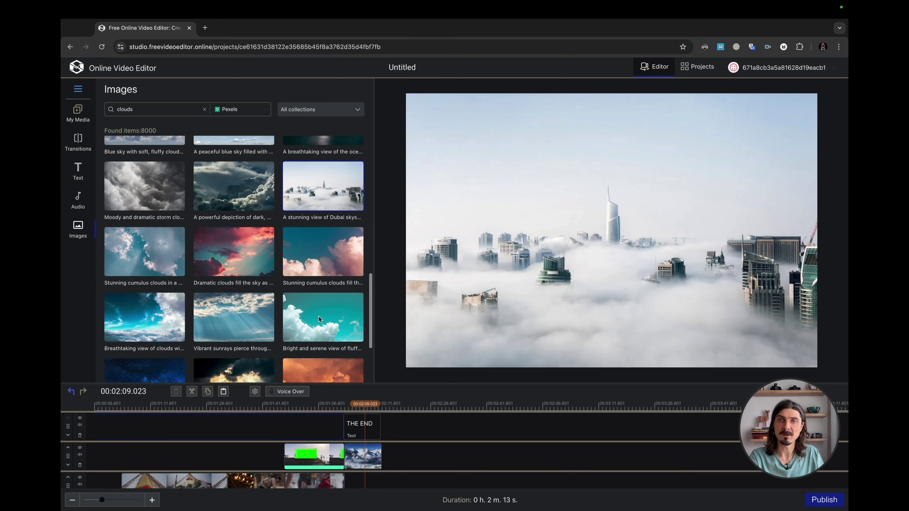
scroll(319, 320, "down", 5)
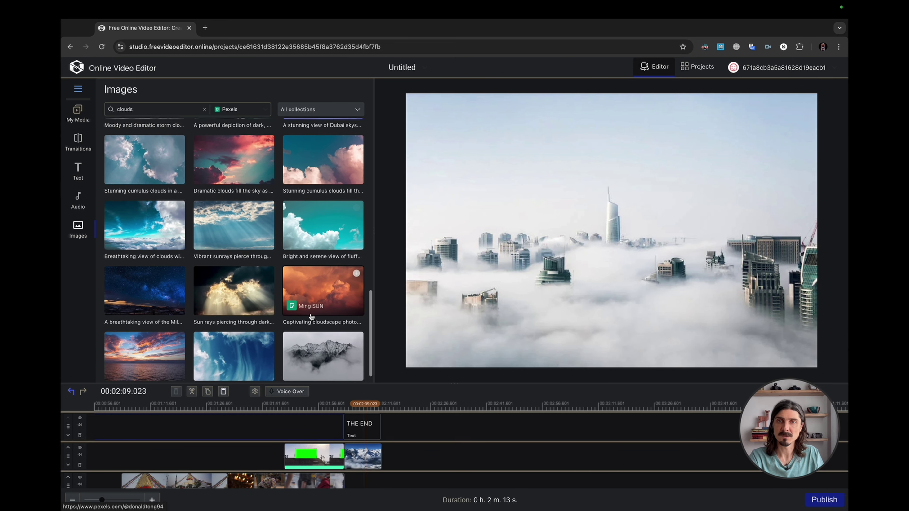
left_click(312, 276)
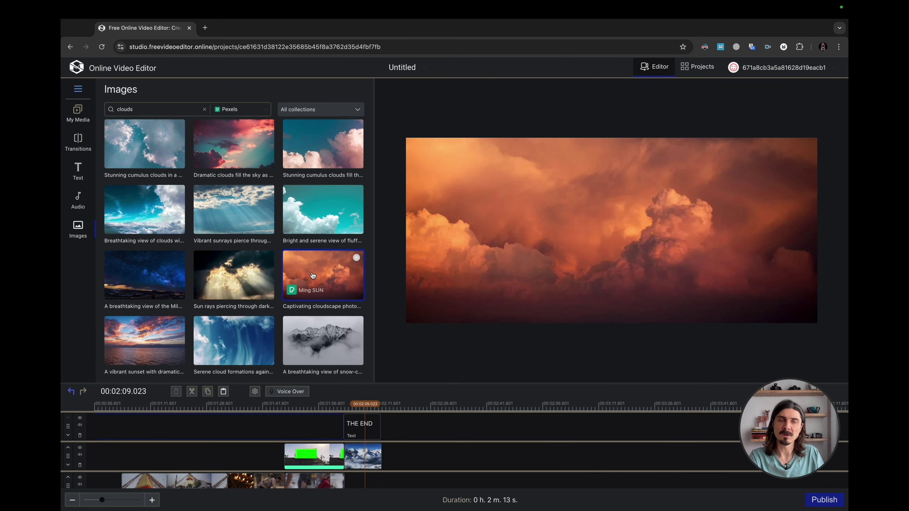
scroll(313, 275, "up", 1)
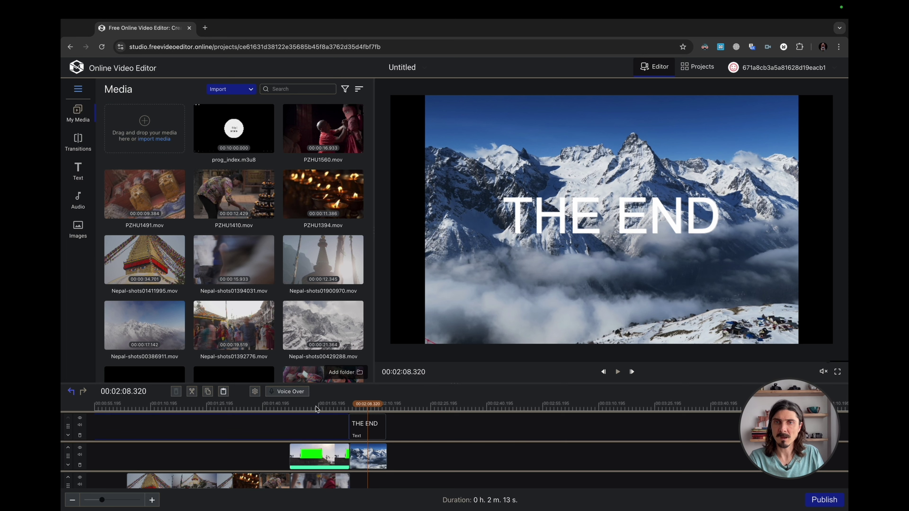
Place the playhead at 00:01:11.367 and enlarge the timeline area to show all the layers
left_click_drag(315, 407, 156, 411)
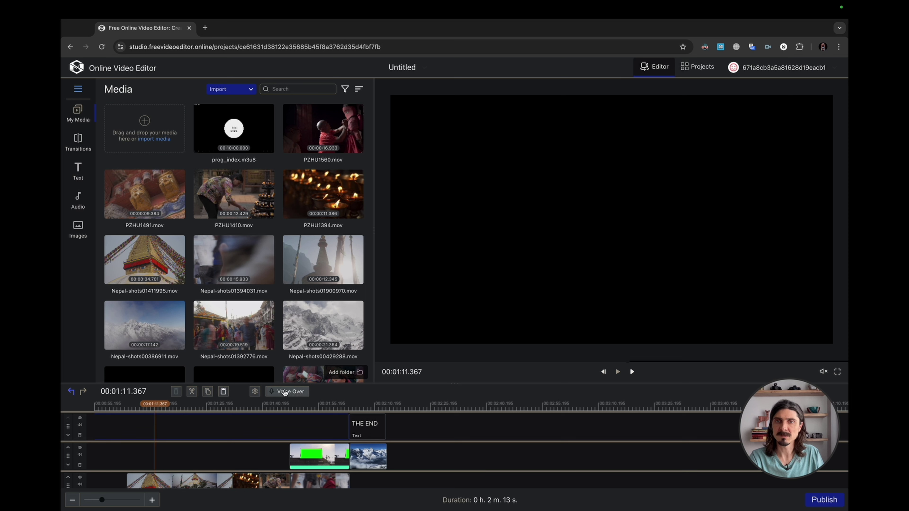
scroll(193, 445, "down", 2)
scroll(193, 445, "right", 1)
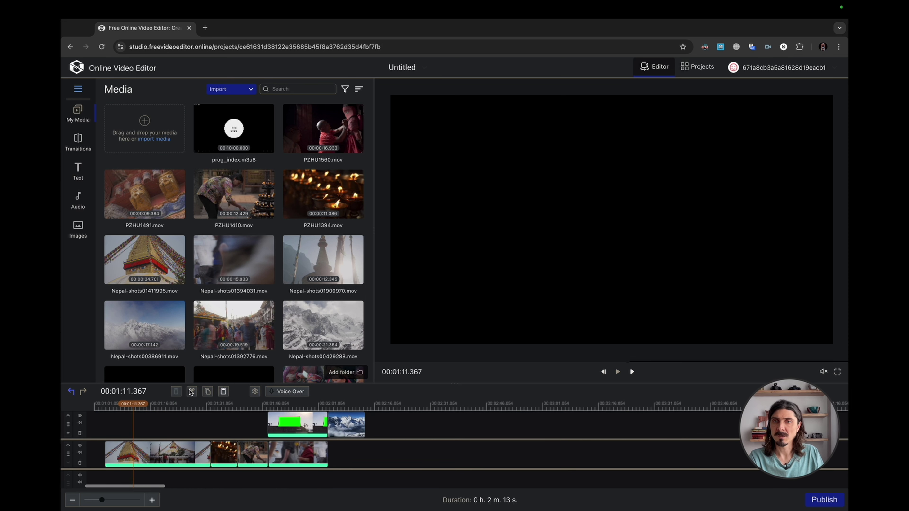
left_click_drag(190, 384, 195, 300)
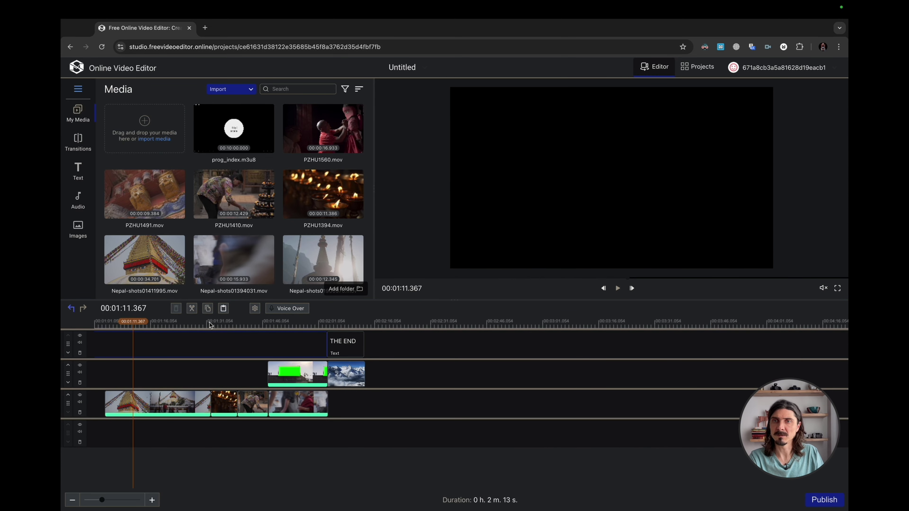
Open the voice-over settings and choose MacBook Pro Microphone (Built-in) as the microphone
left_click(290, 309)
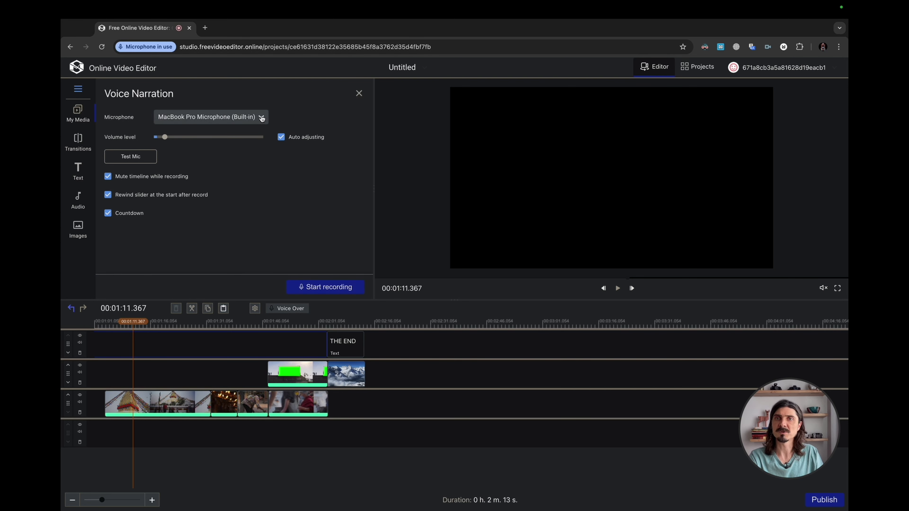
left_click(228, 122)
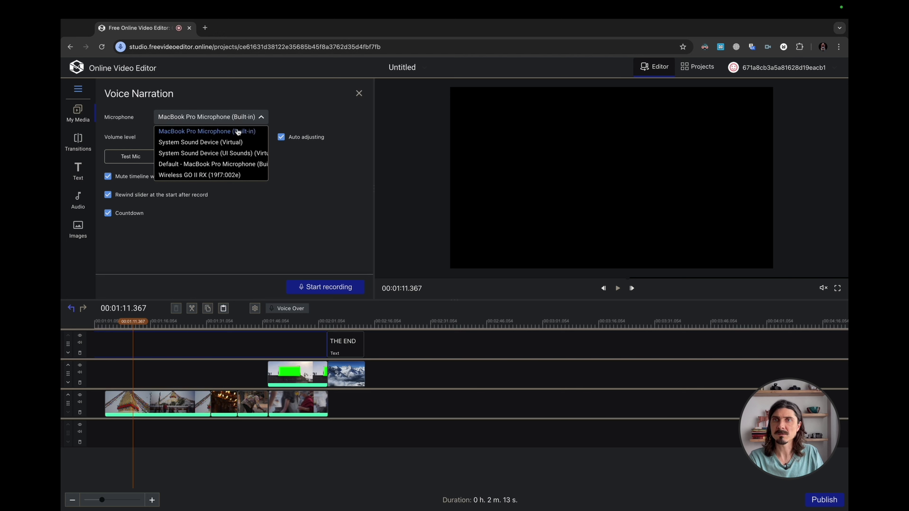
left_click(216, 132)
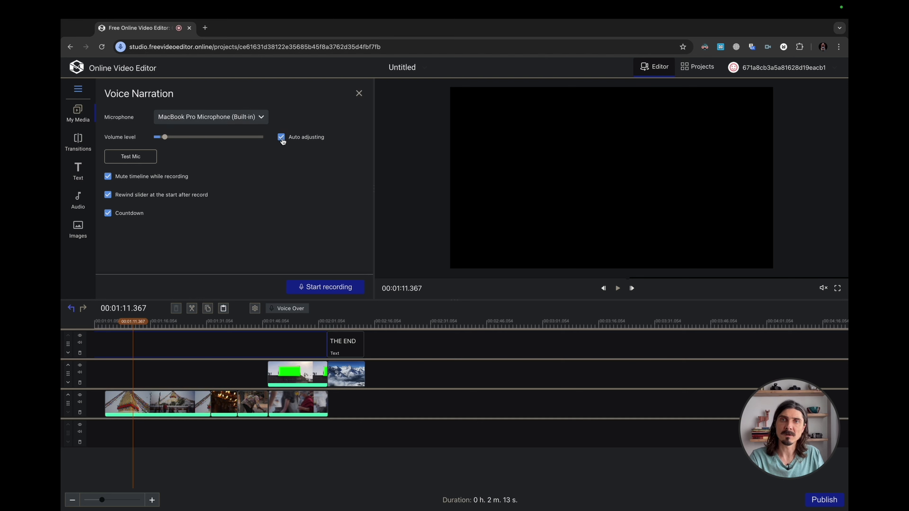
Disable auto adjusting, raise the microphone's volume level slightly and enable auto adjusting again
left_click(281, 137)
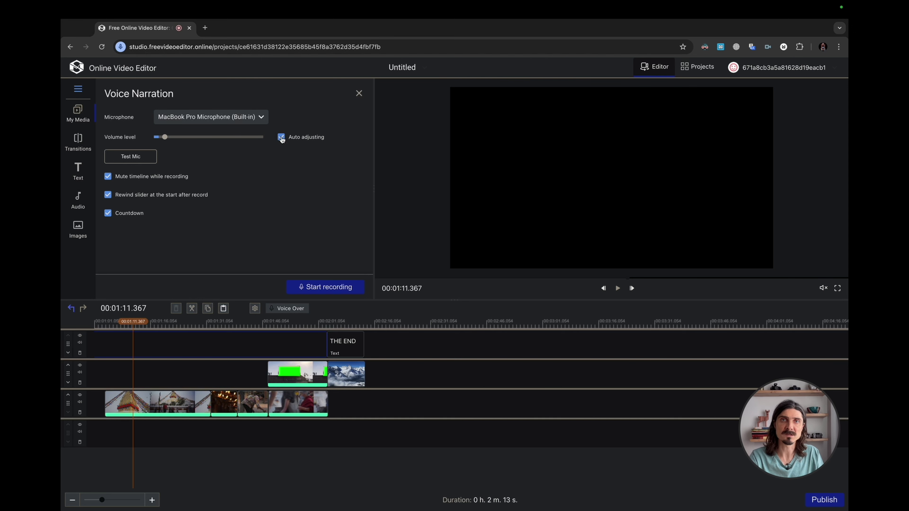
left_click(169, 140)
left_click(171, 140)
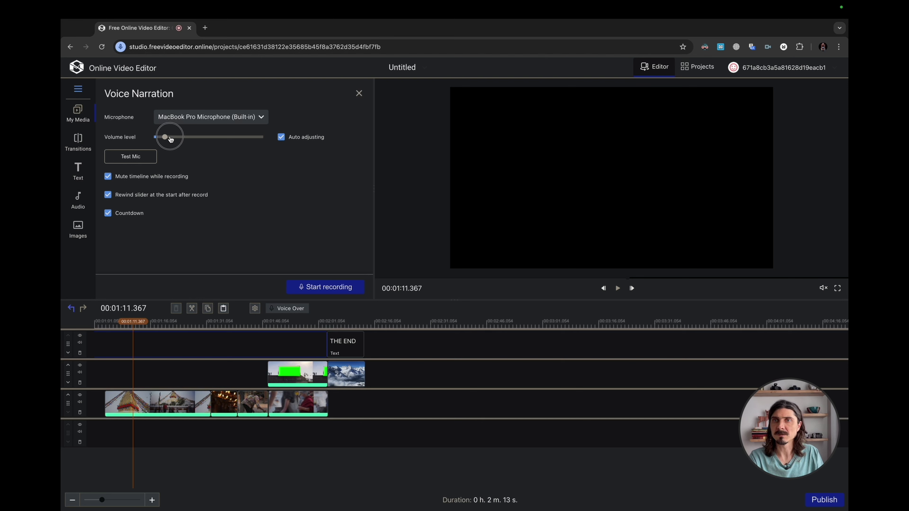
left_click(164, 139)
left_click(282, 137)
mouse_move(171, 141)
left_mouse_down()
mouse_move(203, 140)
mouse_move(166, 139)
left_mouse_up()
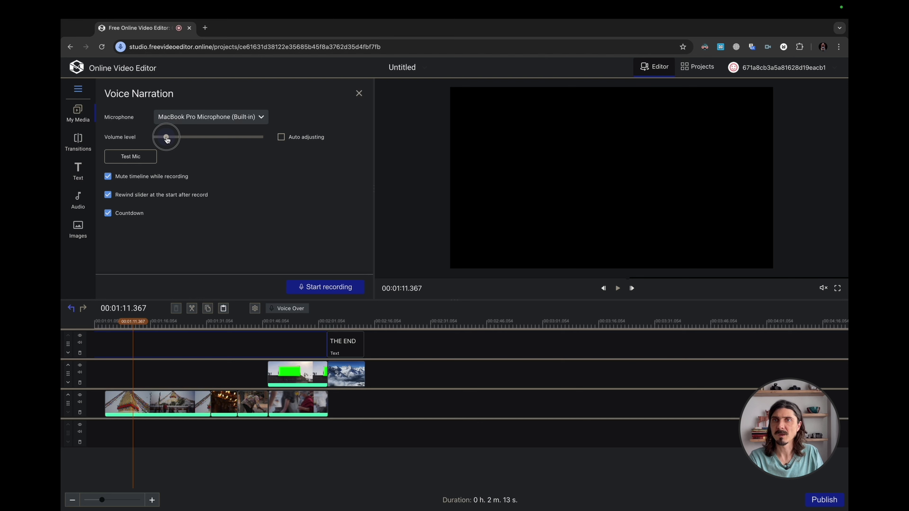
left_click(281, 138)
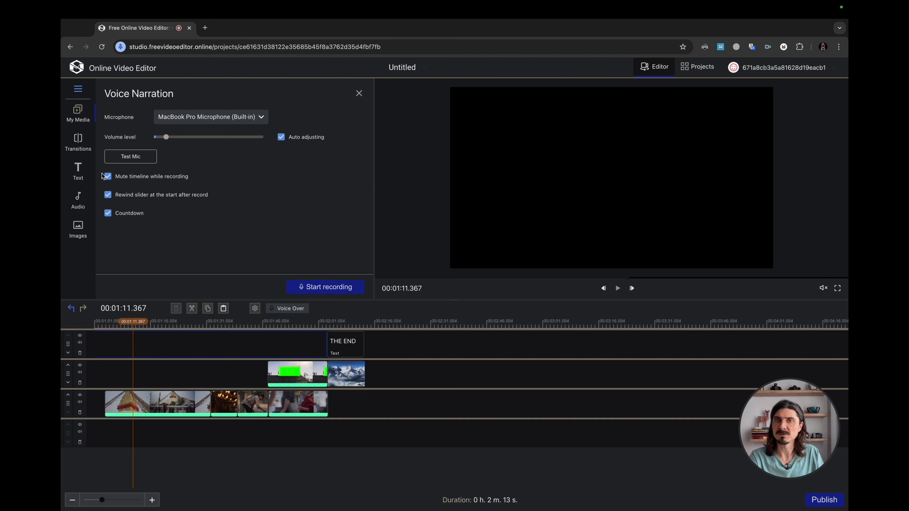
Record a voice narration of about 34 seconds starting at 00:01:11.367
left_click(327, 289)
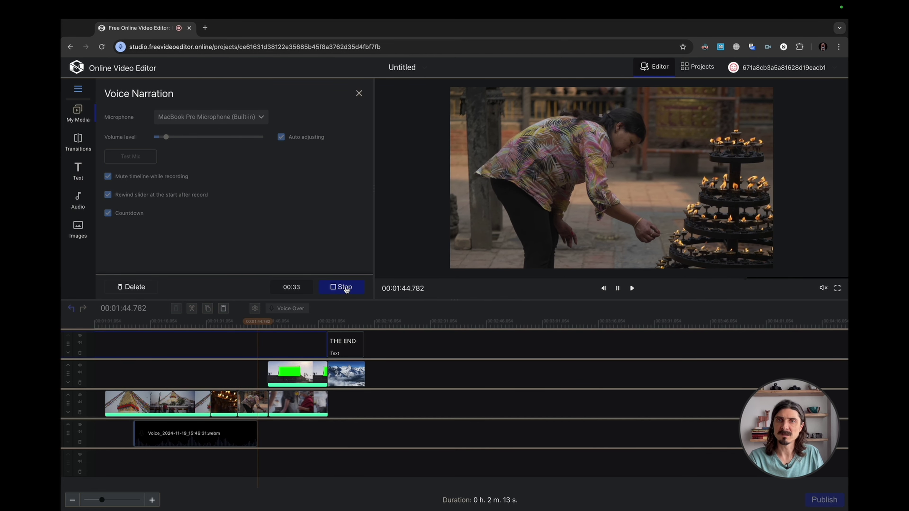
left_click(346, 289)
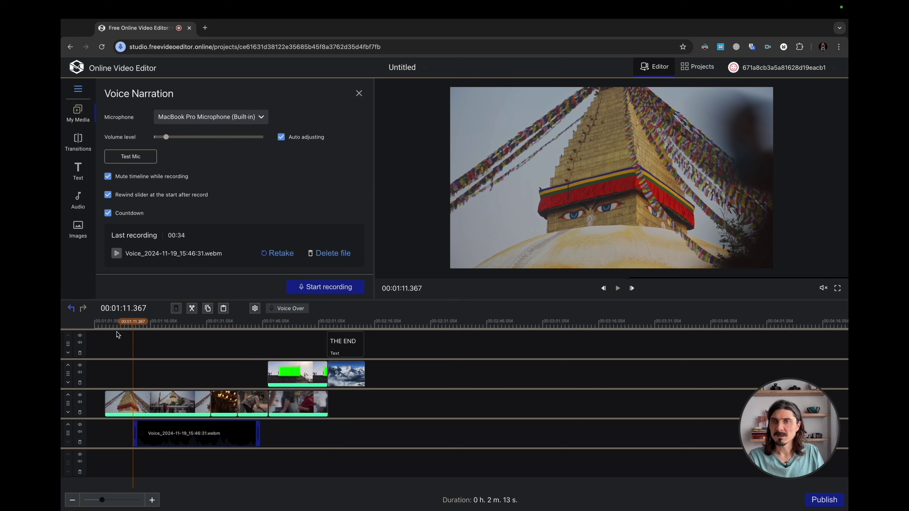
Play the narration back from 00:01:08.906 to 00:01:21.415 with the preview sound turned up, and mute the preview again
left_click_drag(135, 331, 142, 328)
mouse_move(140, 329)
left_mouse_down()
mouse_move(116, 329)
mouse_move(124, 329)
left_mouse_up()
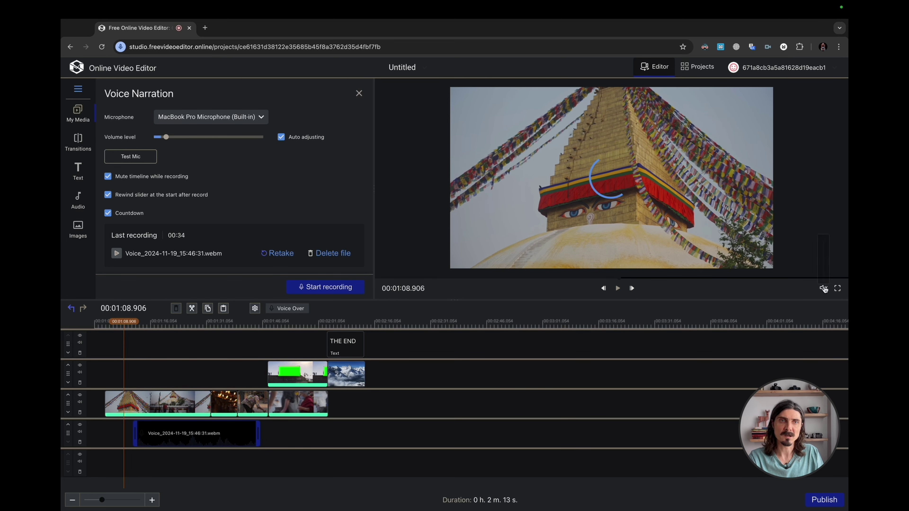
mouse_move(824, 291)
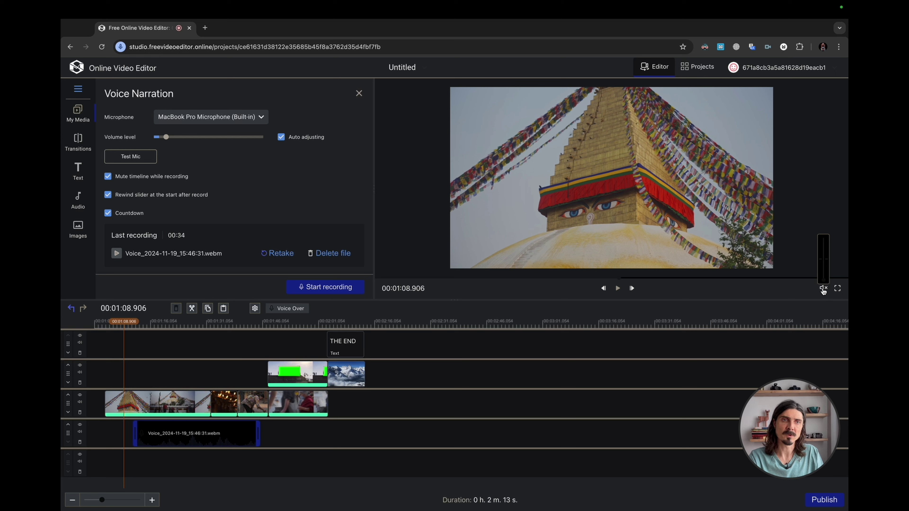
left_click(824, 278)
left_click_drag(824, 278, 823, 238)
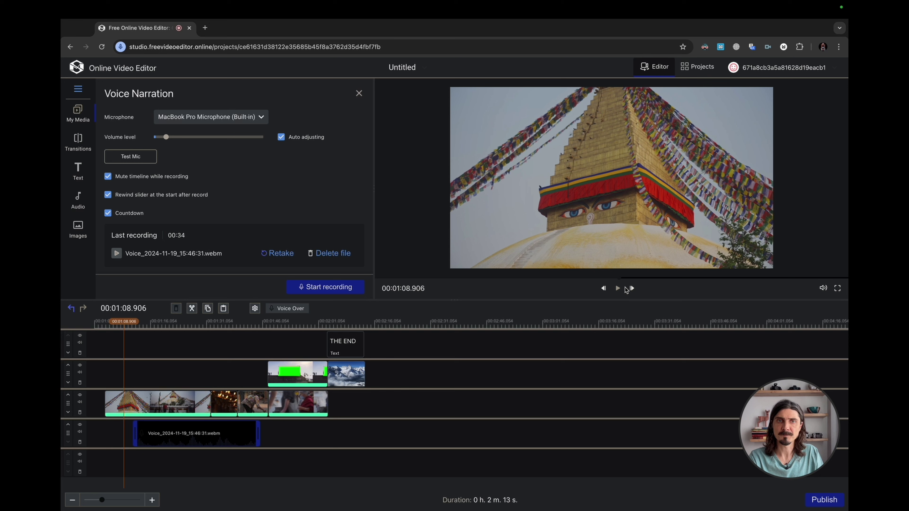
left_click(618, 289)
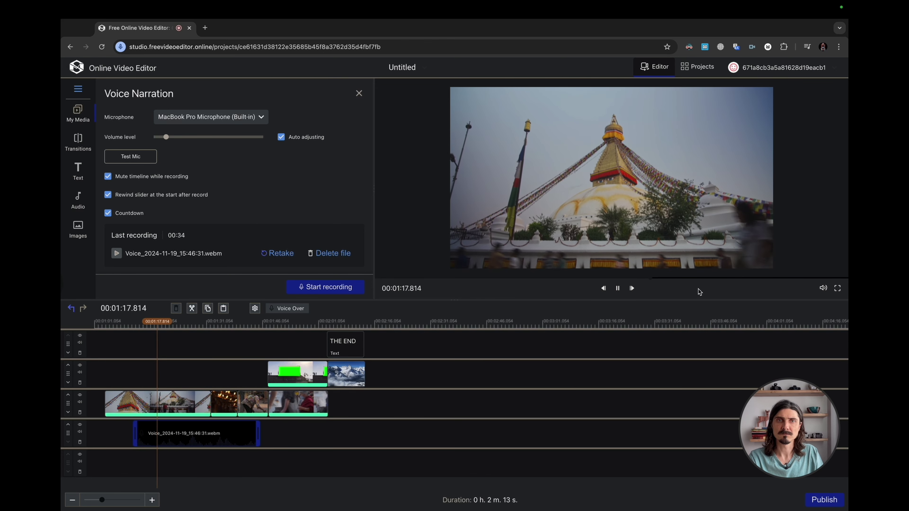
left_click(618, 290)
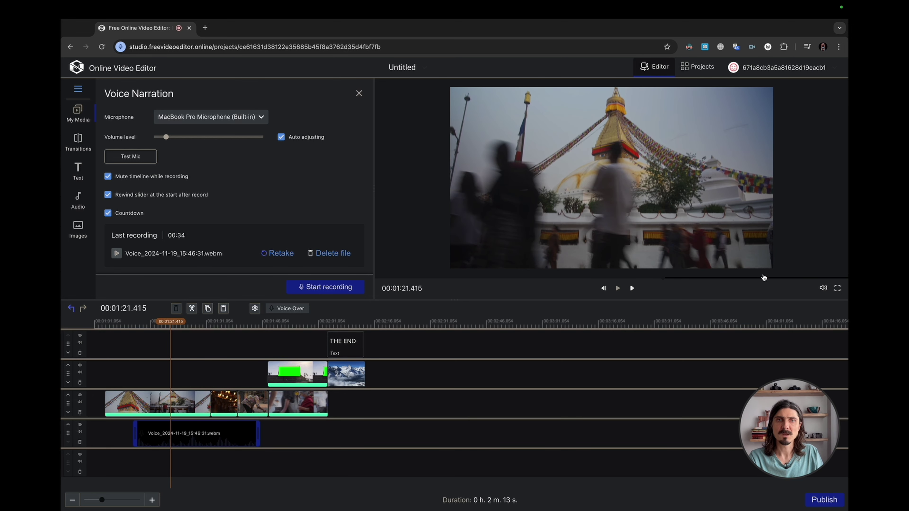
left_click(823, 288)
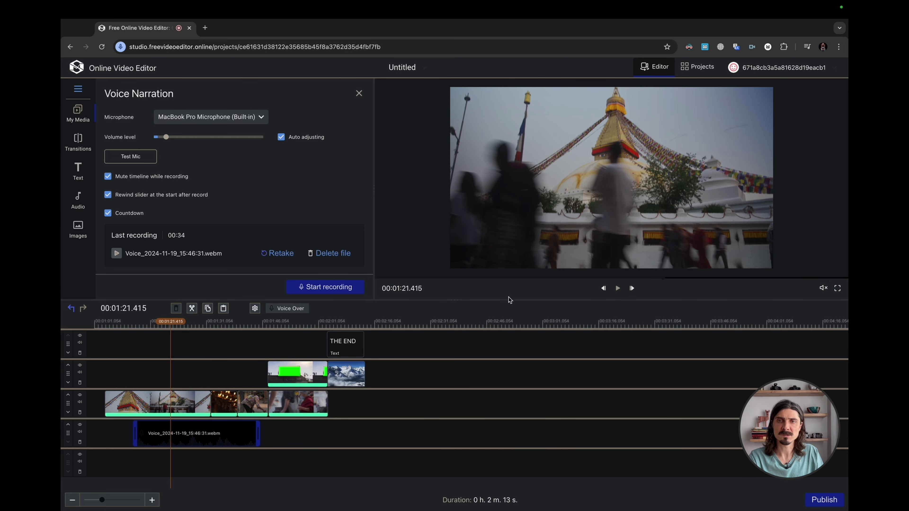
Move the voice recording to start shortly after the beginning of the first temple clip and split it at 00:01:21.415
mouse_move(193, 436)
left_mouse_down()
mouse_move(269, 437)
mouse_move(199, 436)
mouse_move(199, 378)
mouse_move(224, 428)
mouse_move(430, 422)
mouse_move(466, 433)
mouse_move(255, 437)
left_mouse_up()
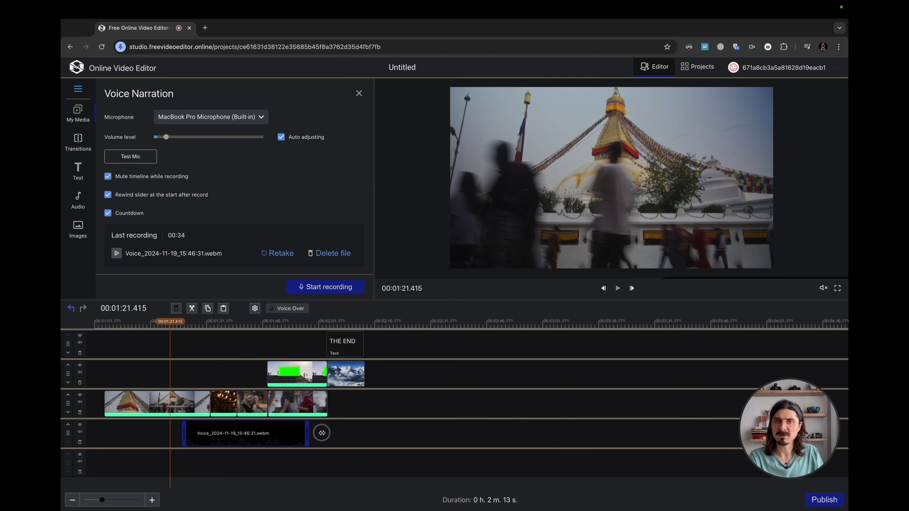
left_click_drag(307, 434, 235, 435)
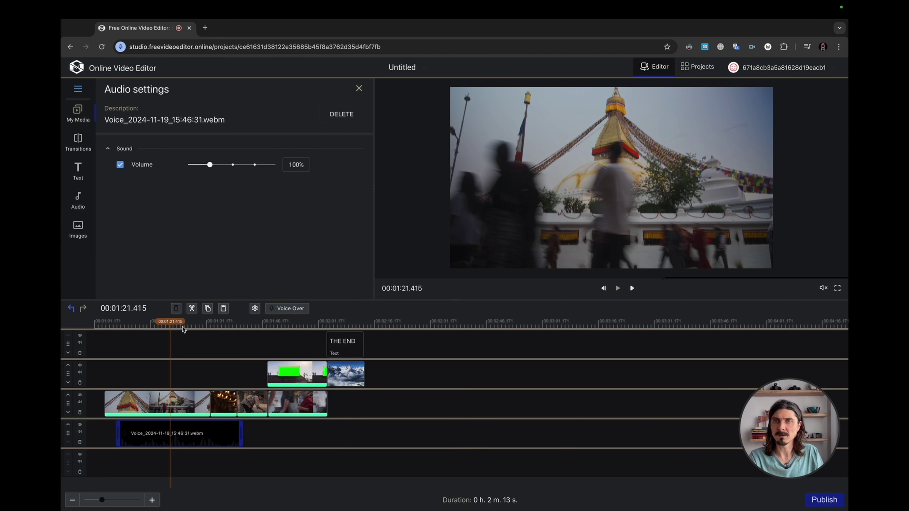
left_click(193, 309)
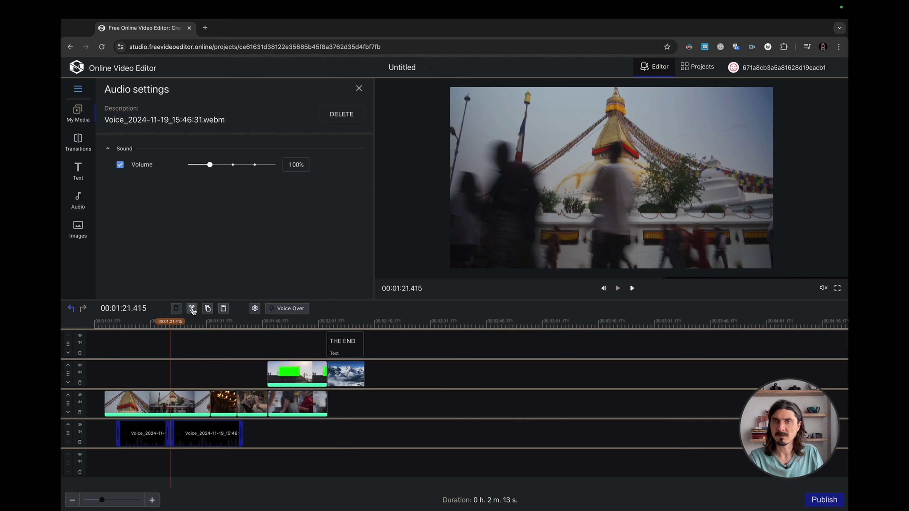
Move both parts of the split voice recording further along their track, leaving a gap between them
left_click_drag(196, 432, 269, 436)
left_click(176, 437)
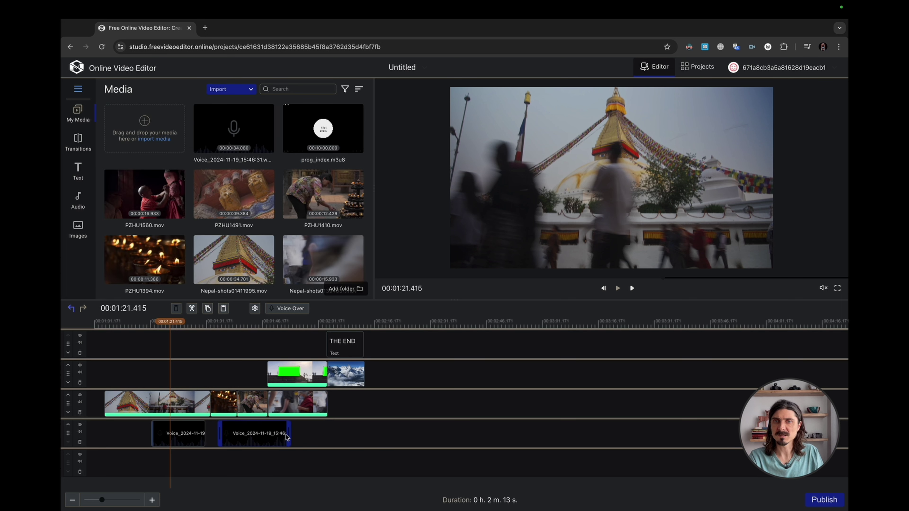
left_click(315, 434)
Delete both voice recording parts from the timeline and add the original Voice_2024-11-19_15:46:31.webm from the media library to the track below the temple clips
left_click(193, 435)
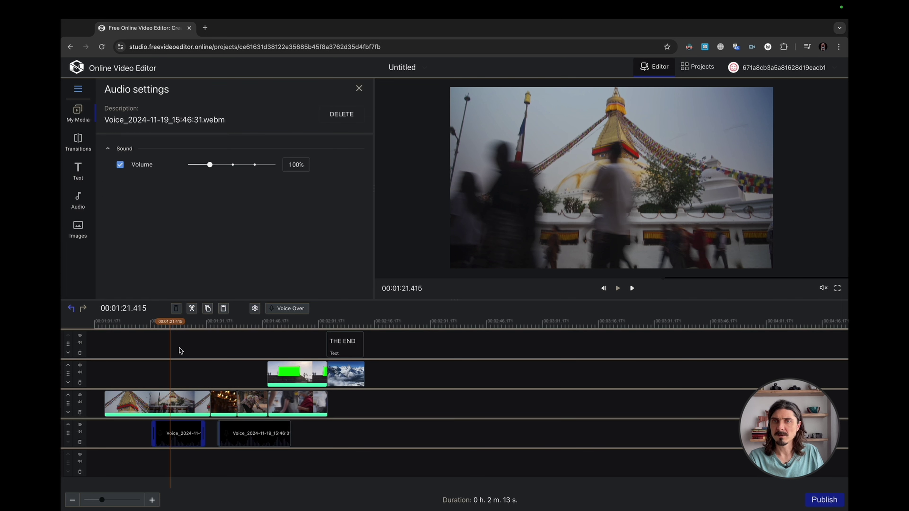
key("Delete")
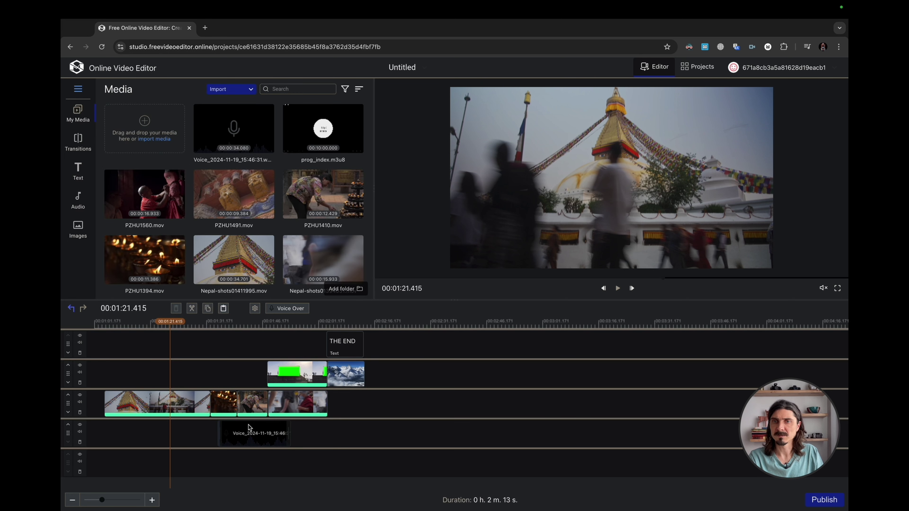
left_click(255, 439)
left_click(175, 309)
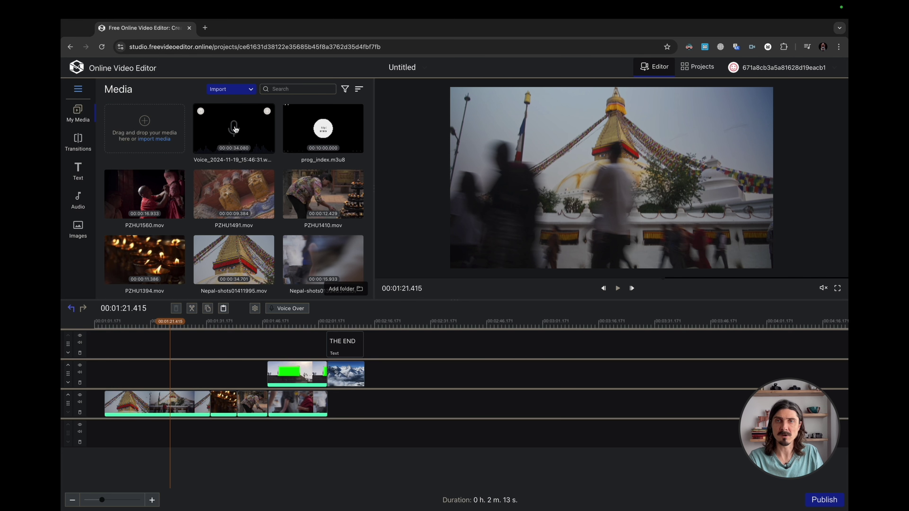
left_click_drag(220, 129, 234, 433)
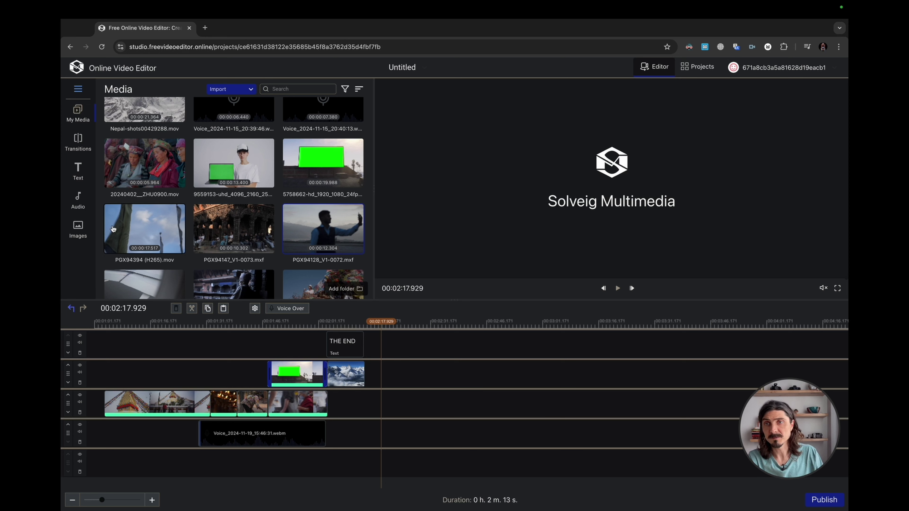
Preview PGX94394 (H265).mov and place it on a new track directly above the temple clips, overlapping the start of the voice recording
left_click(135, 225)
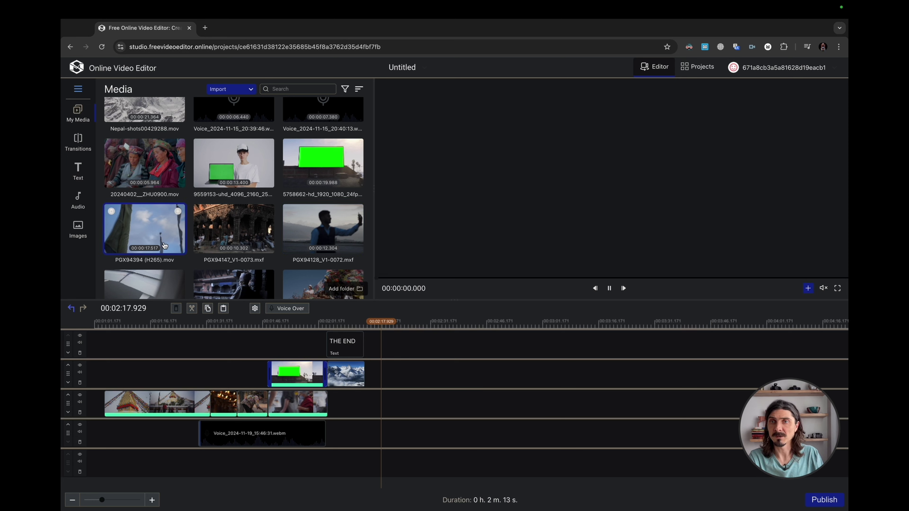
mouse_move(164, 263)
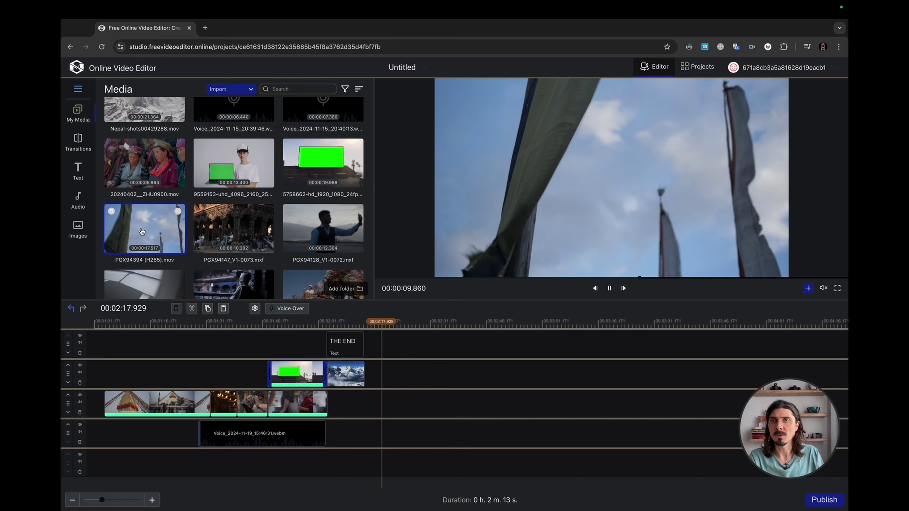
left_click_drag(142, 232, 399, 386)
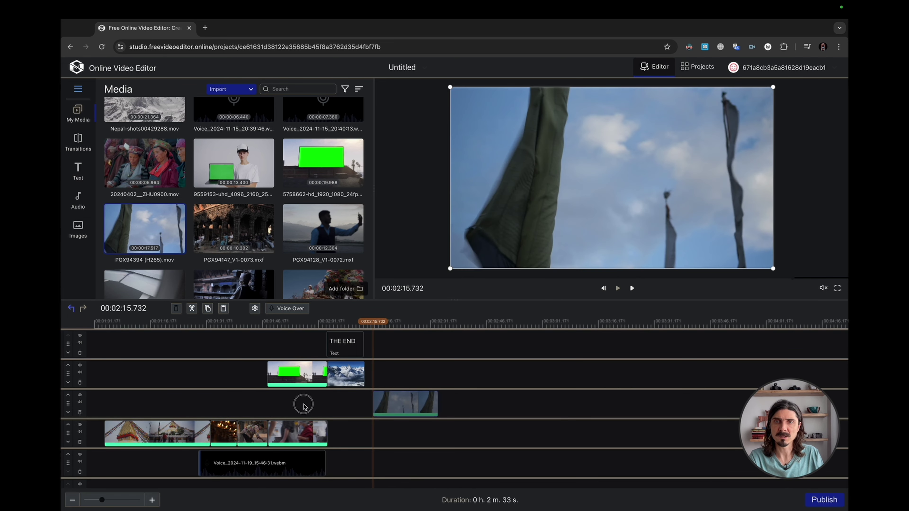
left_click_drag(304, 406, 219, 406)
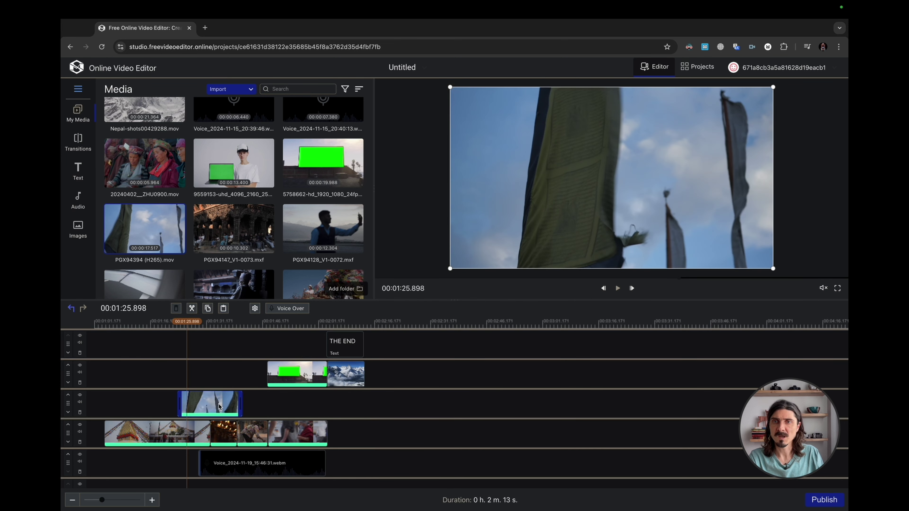
Play the timeline from 00:01:25.898 to review the flag clip over the temple footage and narration
left_click(619, 288)
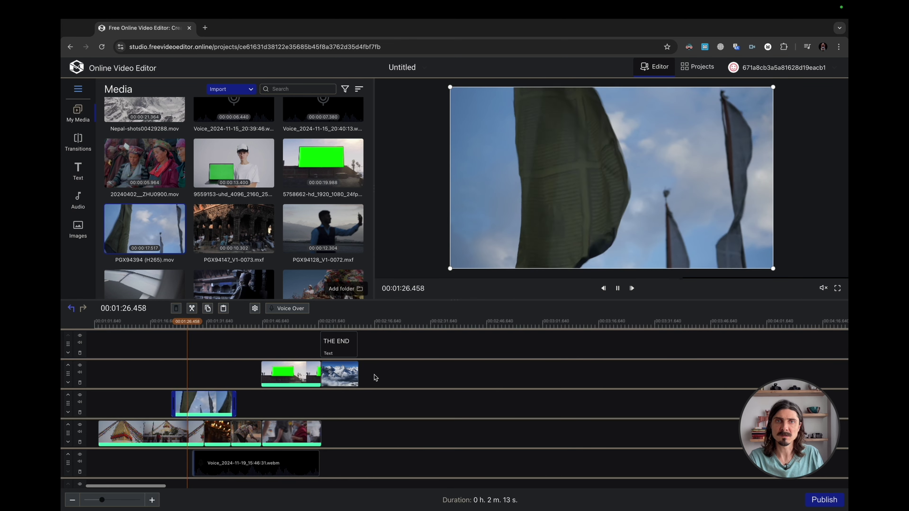
scroll(190, 380, "right", 3)
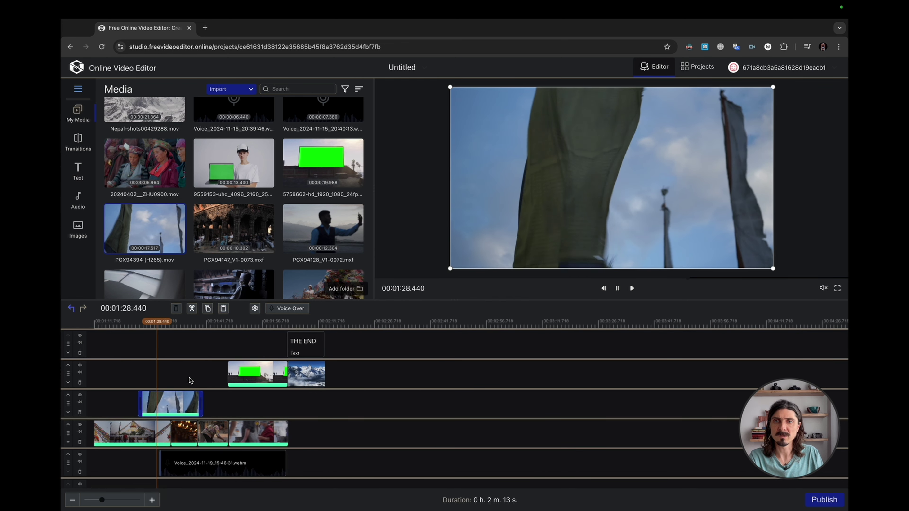
scroll(390, 335, "left", 1)
left_click(401, 268)
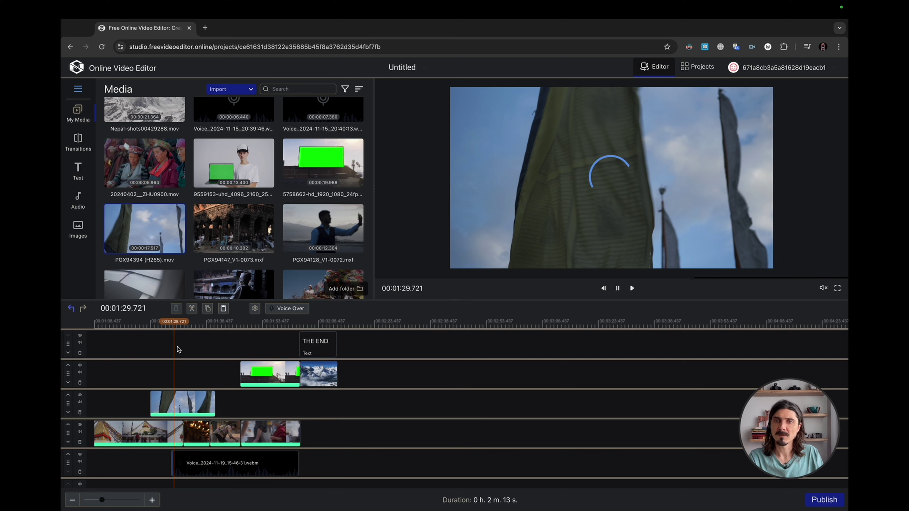
left_click_drag(166, 329, 151, 329)
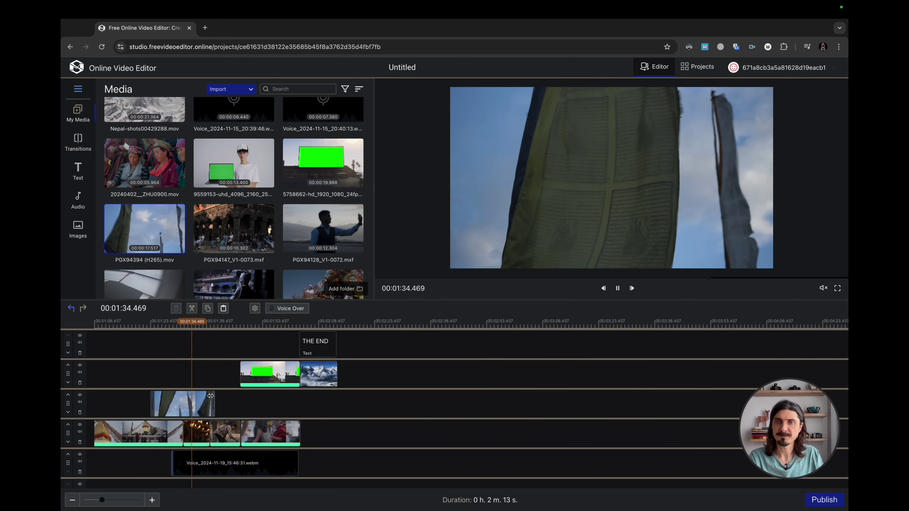
scroll(406, 345, "left", 1)
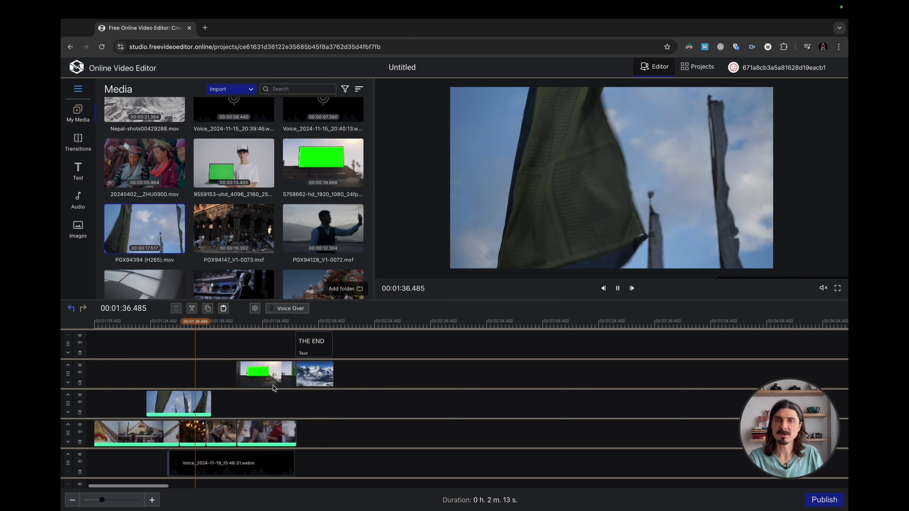